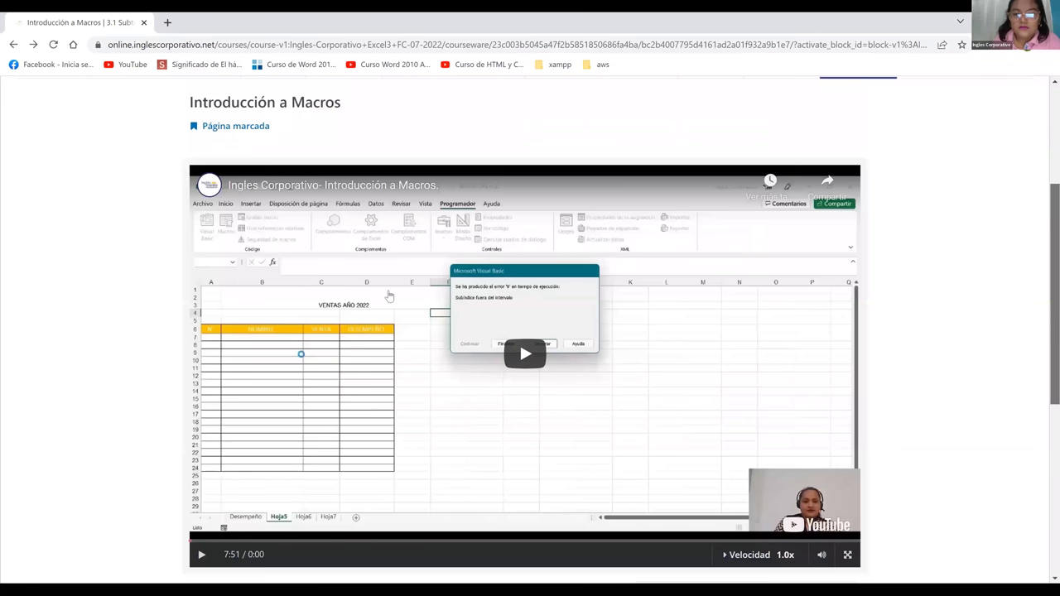
Step: Play the "Introducción a Macros" lesson video in full-screen mode
{"action": "scroll", "coordinate": [389, 296], "scroll_direction": "down", "scroll_amount": 1}
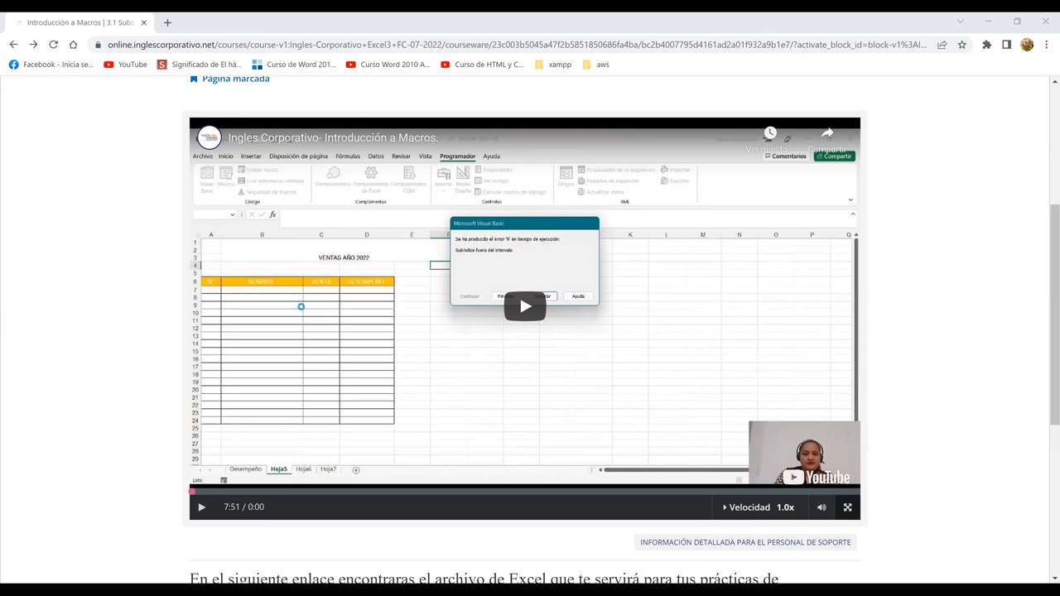
{"action": "double_click", "coordinate": [519, 294]}
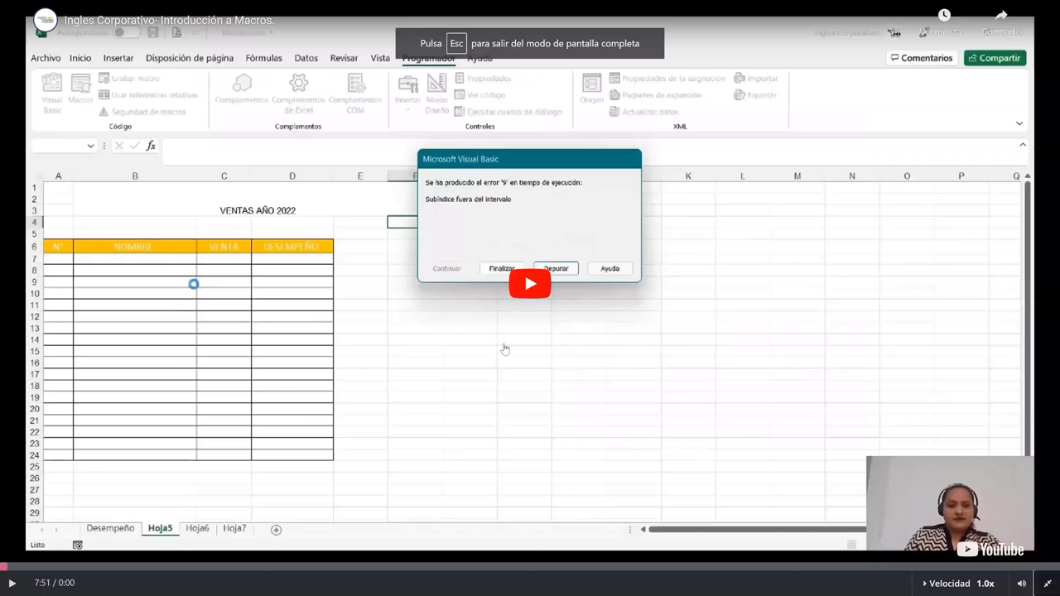
{"action": "left_click", "coordinate": [104, 411]}
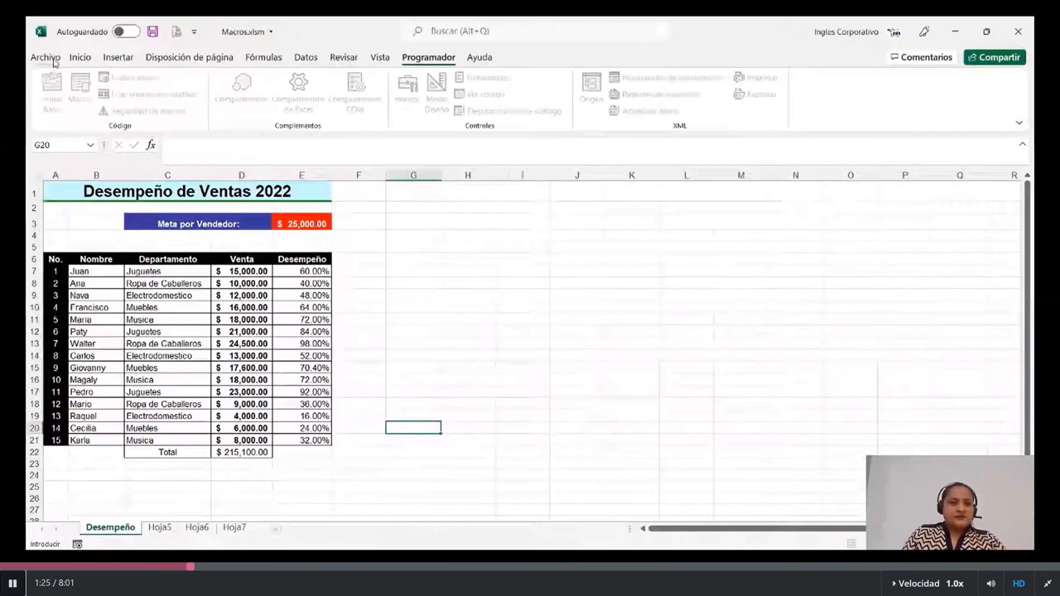
Step: Enable the Programador tab among the main tabs in Excel's ribbon customization options
{"action": "left_click", "coordinate": [50, 58]}
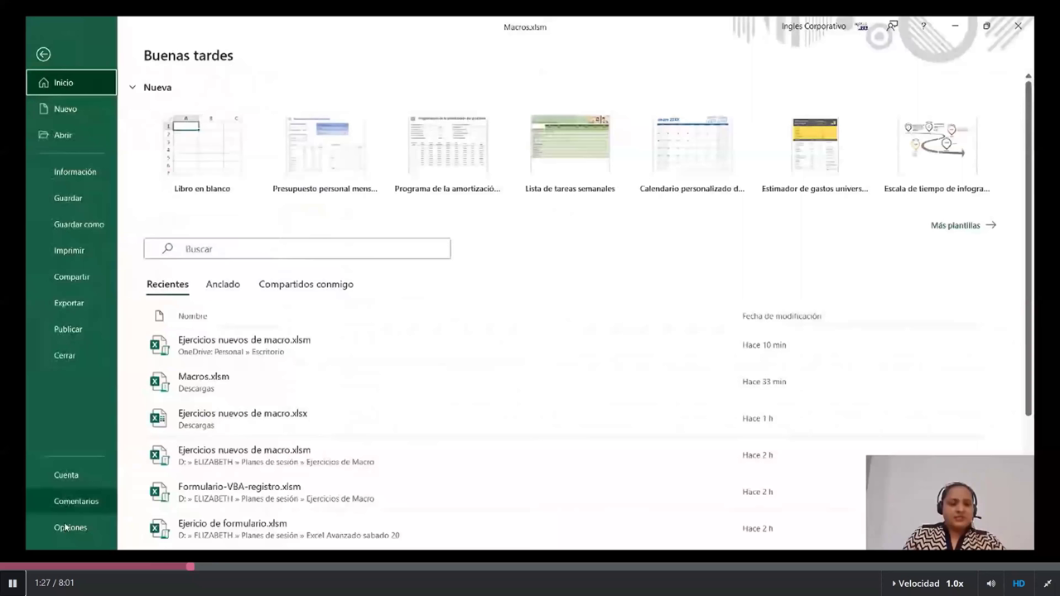
{"action": "left_click", "coordinate": [70, 527]}
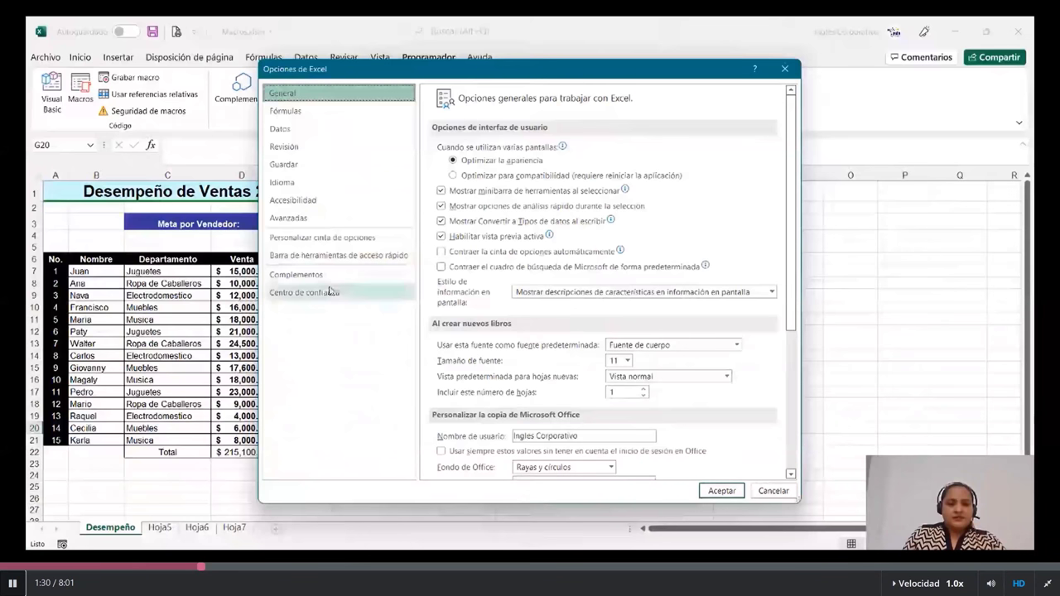
{"action": "left_click", "coordinate": [323, 238]}
{"action": "left_click", "coordinate": [670, 290]}
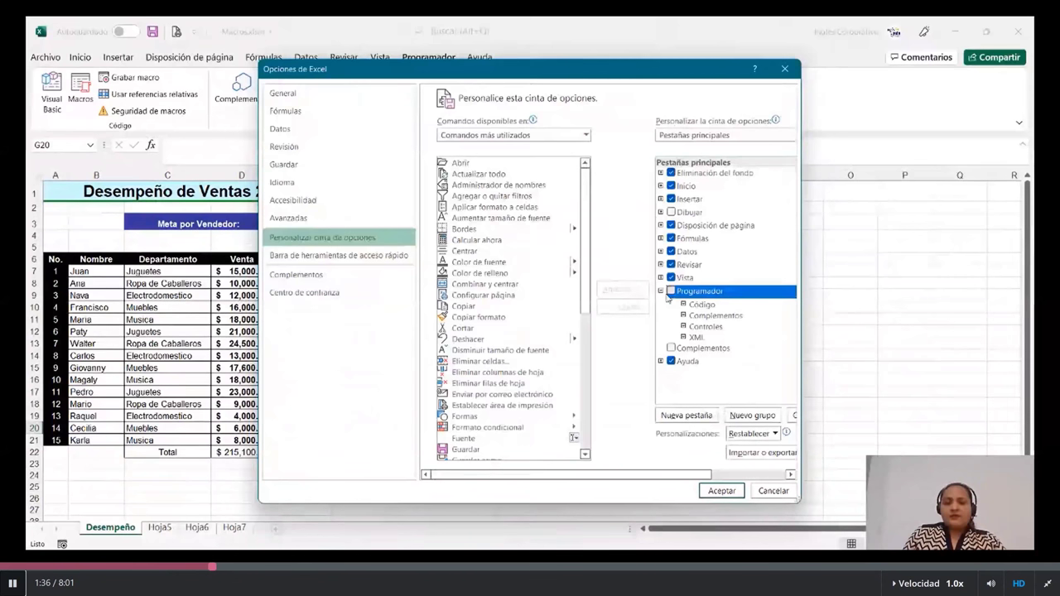
{"action": "left_click", "coordinate": [671, 291]}
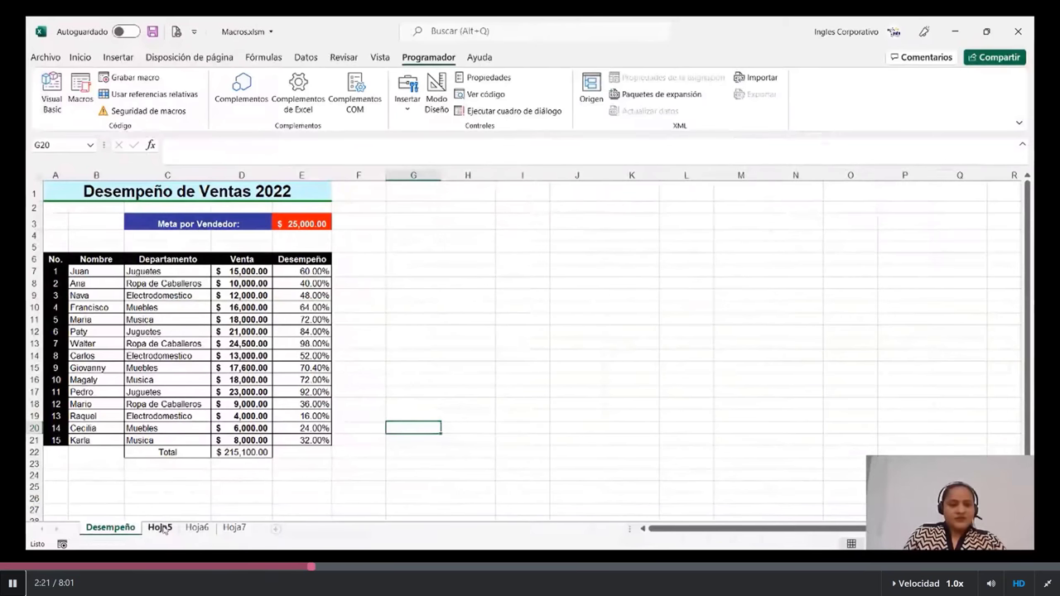
Step: Look through the sheets Hoja5, Hoja6 and Hoja7, and return to the Desempeño sheet
{"action": "key", "text": "ctrl+Page_Down"}
{"action": "key", "text": "ctrl+Page_Down"}
{"action": "key", "text": "ctrl+Page_Down"}
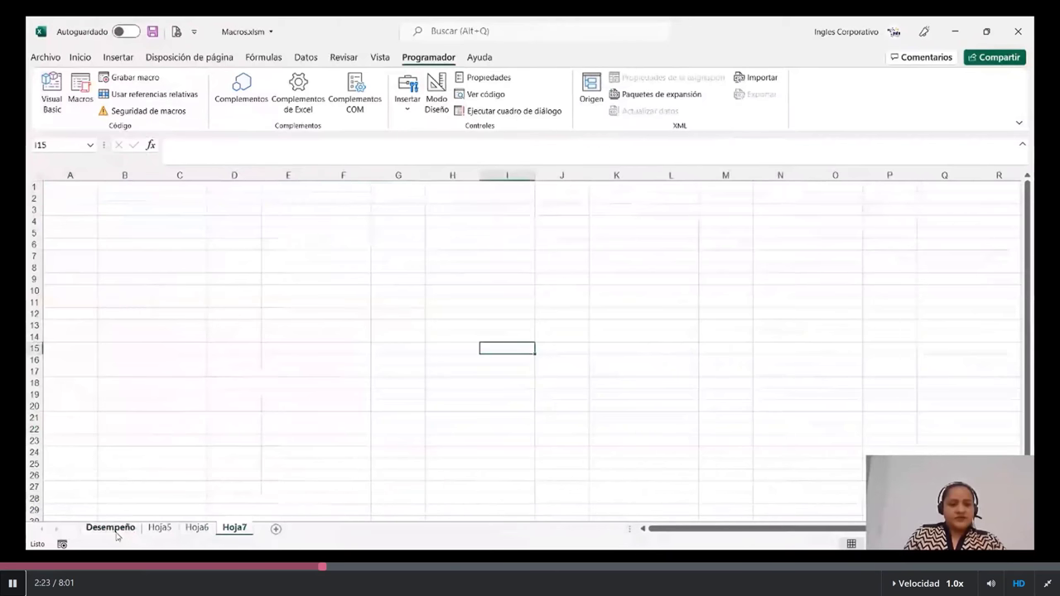
{"action": "left_click", "coordinate": [116, 532]}
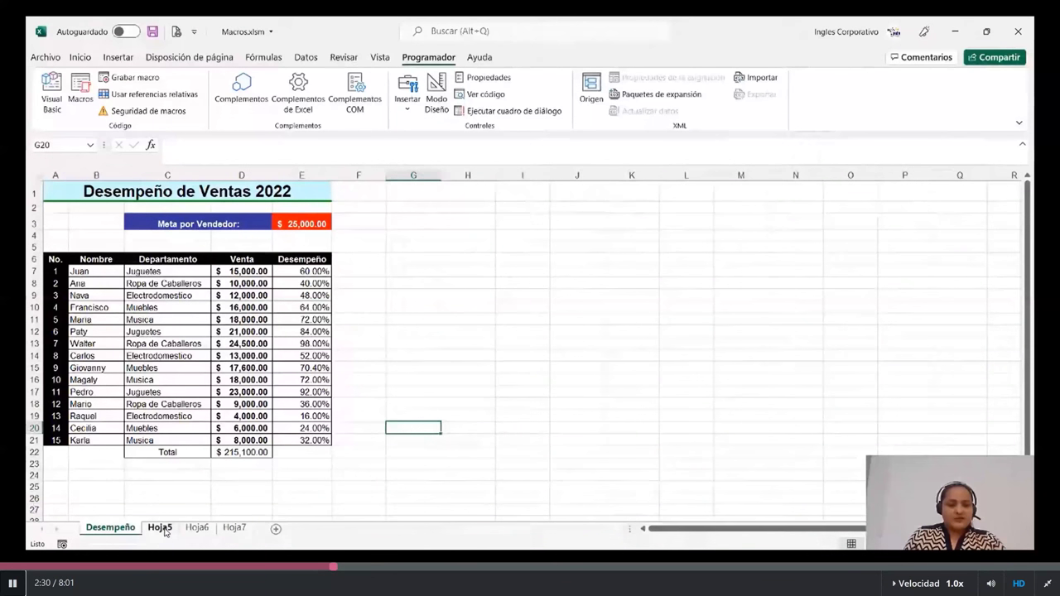
Step: Run the DESEMPEÑO macro on sheet Hoja5 and end its execution in the Visual Basic dialog
{"action": "left_click", "coordinate": [161, 528]}
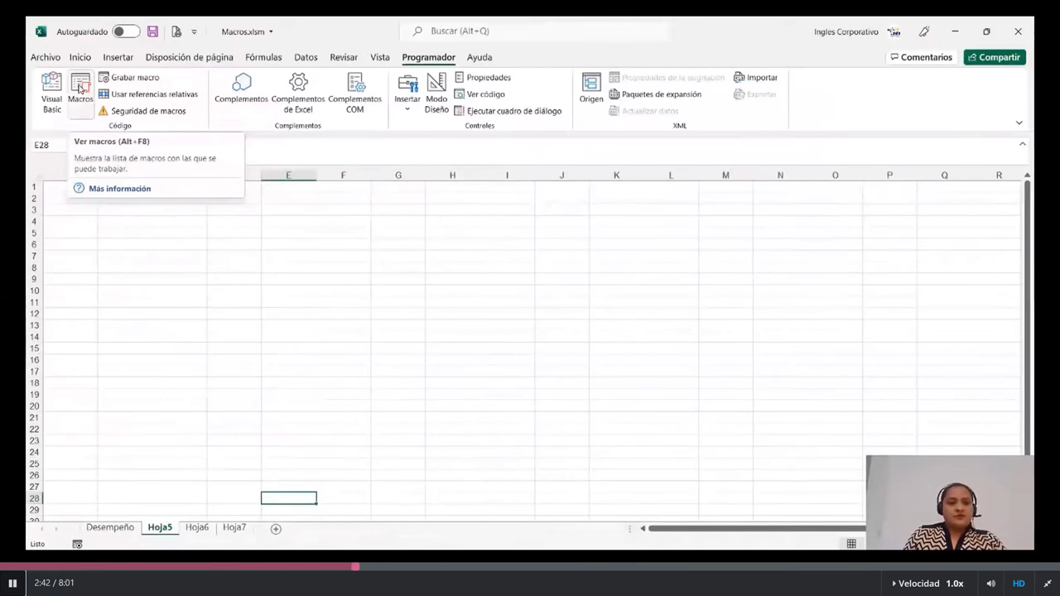
{"action": "left_click", "coordinate": [81, 88]}
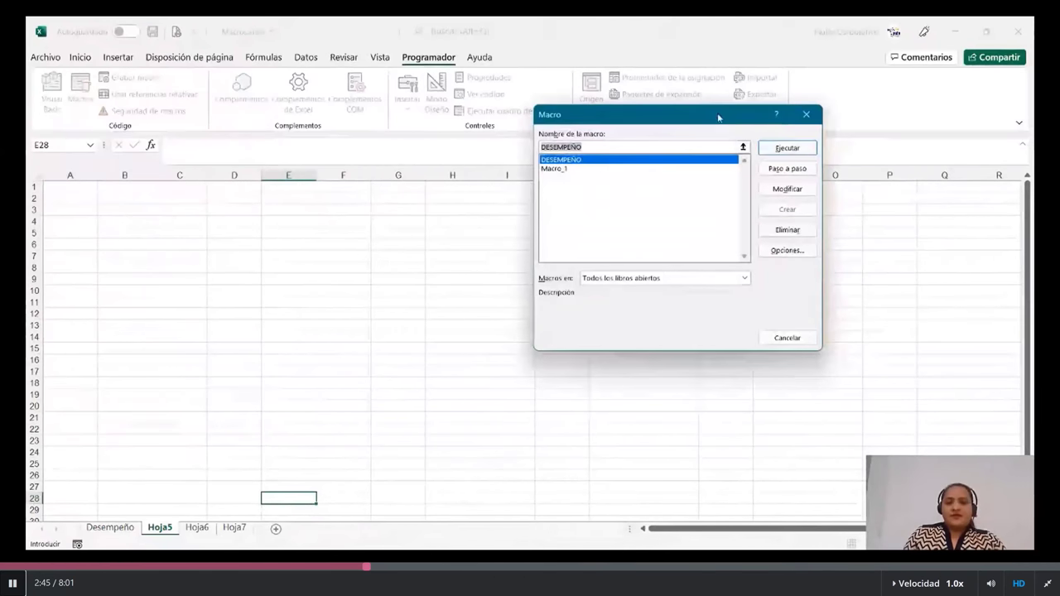
{"action": "left_click_drag", "start_coordinate": [718, 117], "coordinate": [706, 132]}
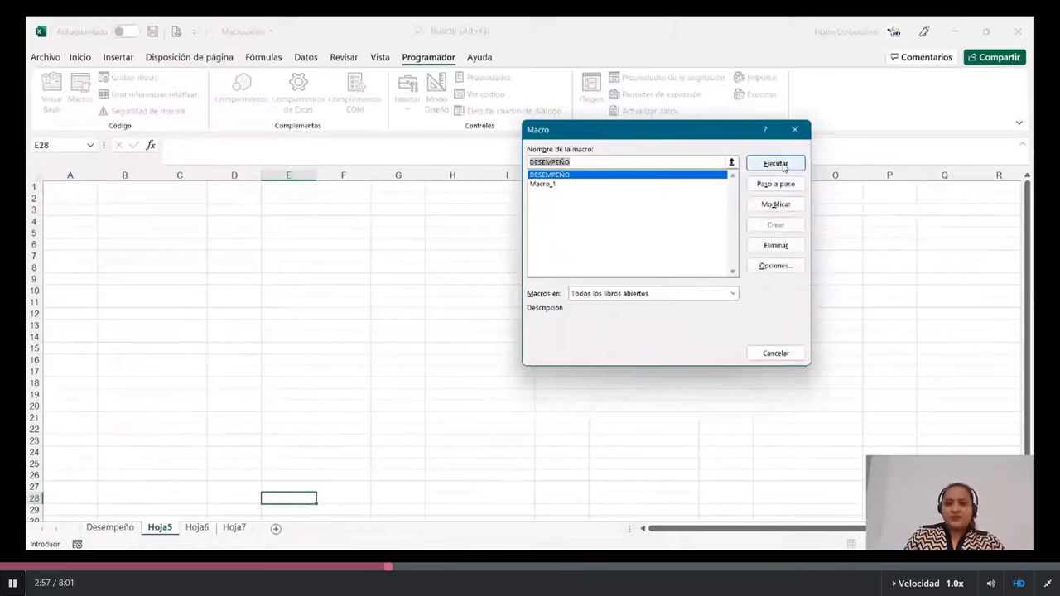
{"action": "left_click", "coordinate": [783, 167]}
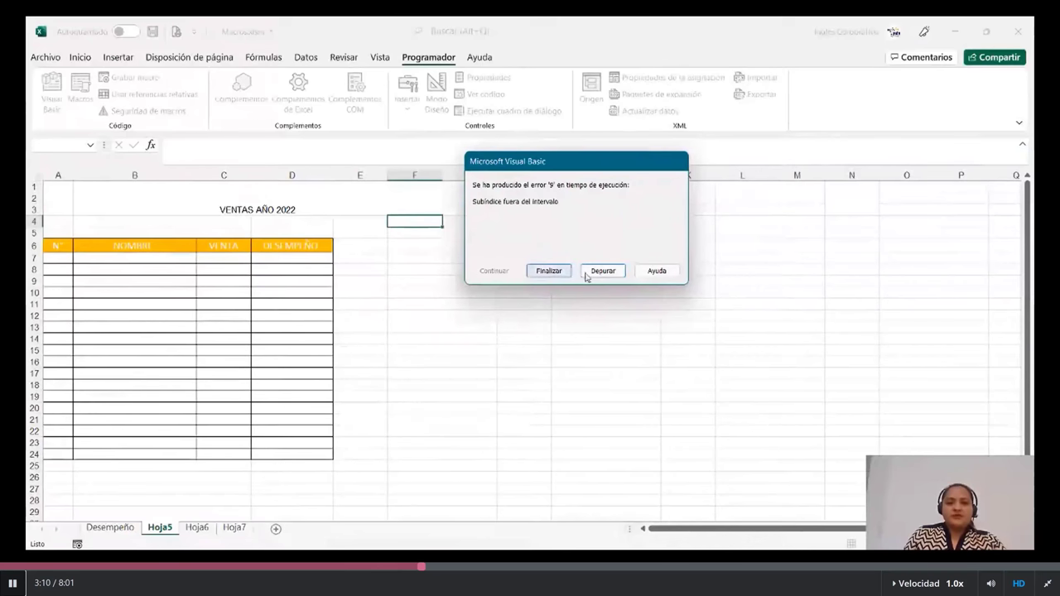
{"action": "left_click", "coordinate": [548, 271]}
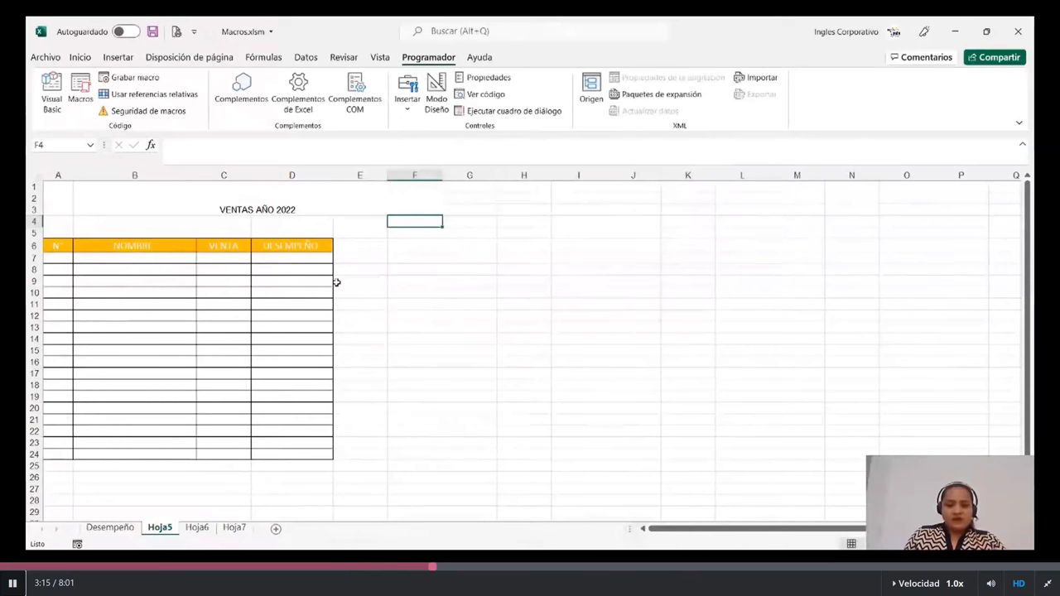
Step: Run the macro Macro_1 on sheet Hoja6
{"action": "left_click", "coordinate": [204, 528]}
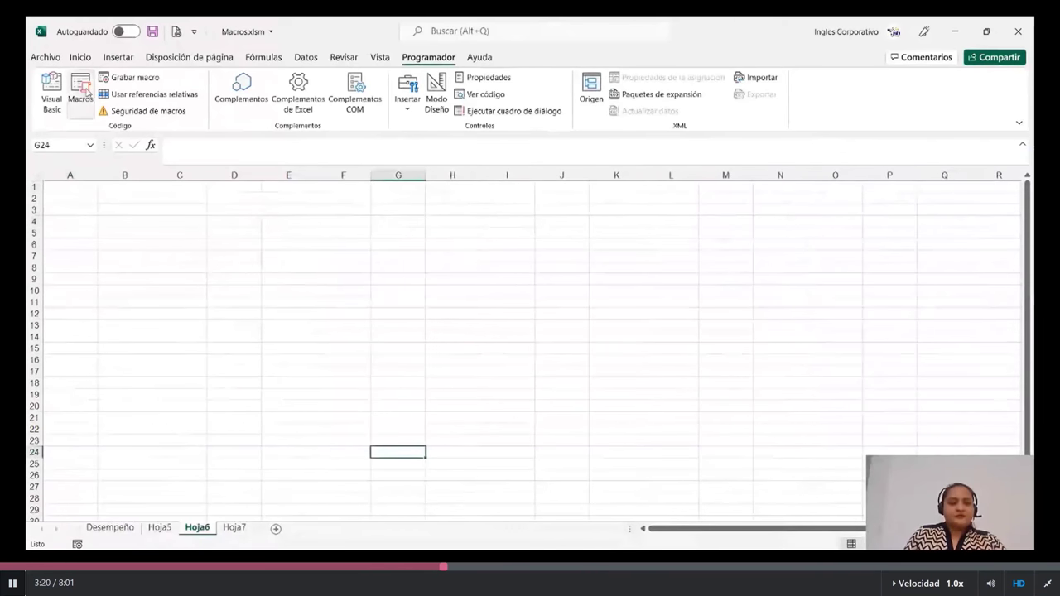
{"action": "left_click", "coordinate": [85, 90]}
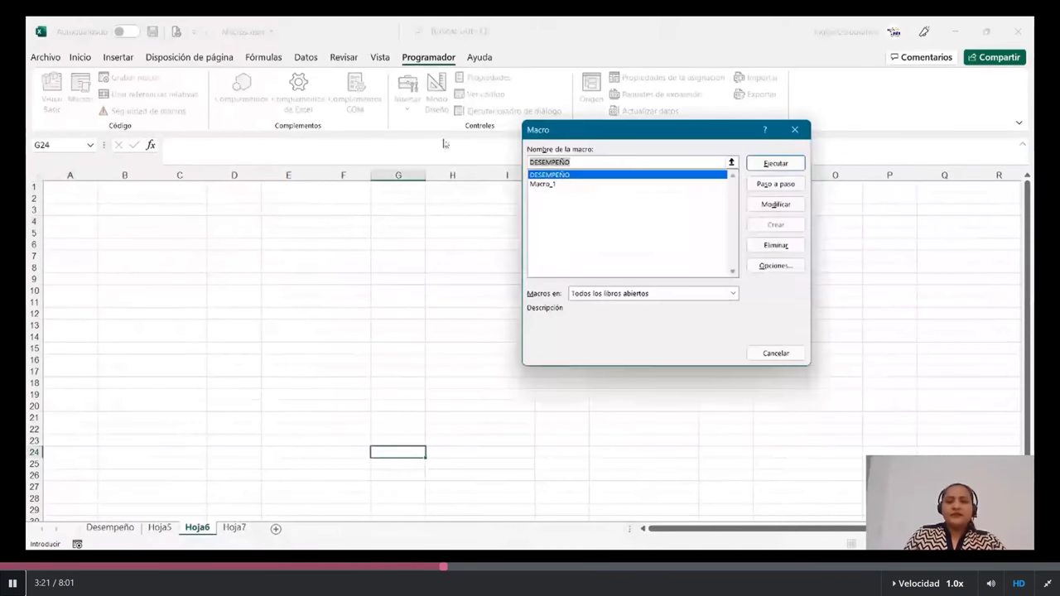
{"action": "left_click", "coordinate": [617, 183]}
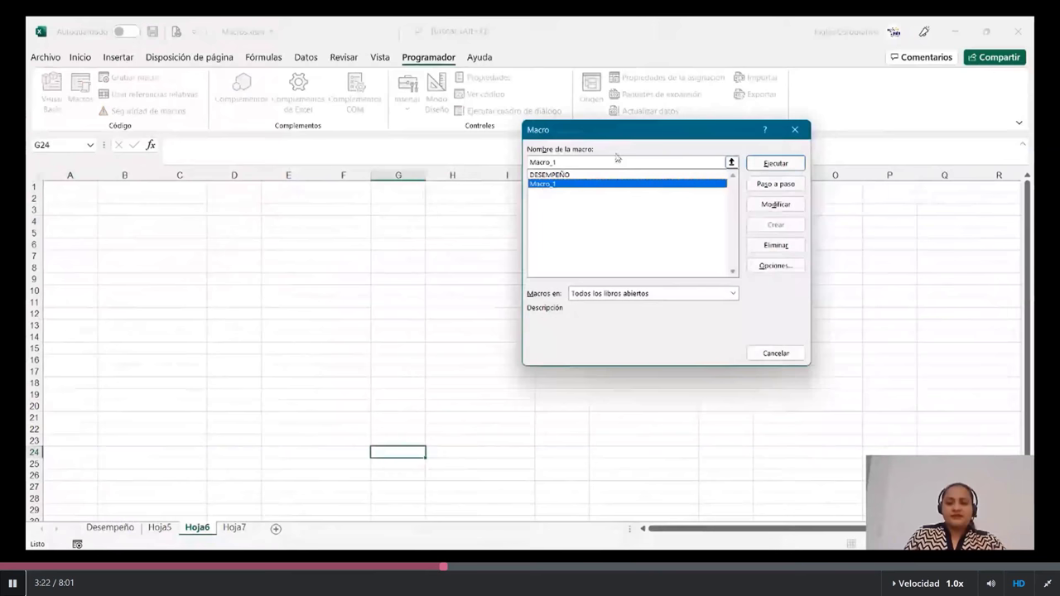
{"action": "left_click_drag", "start_coordinate": [626, 140], "coordinate": [623, 139]}
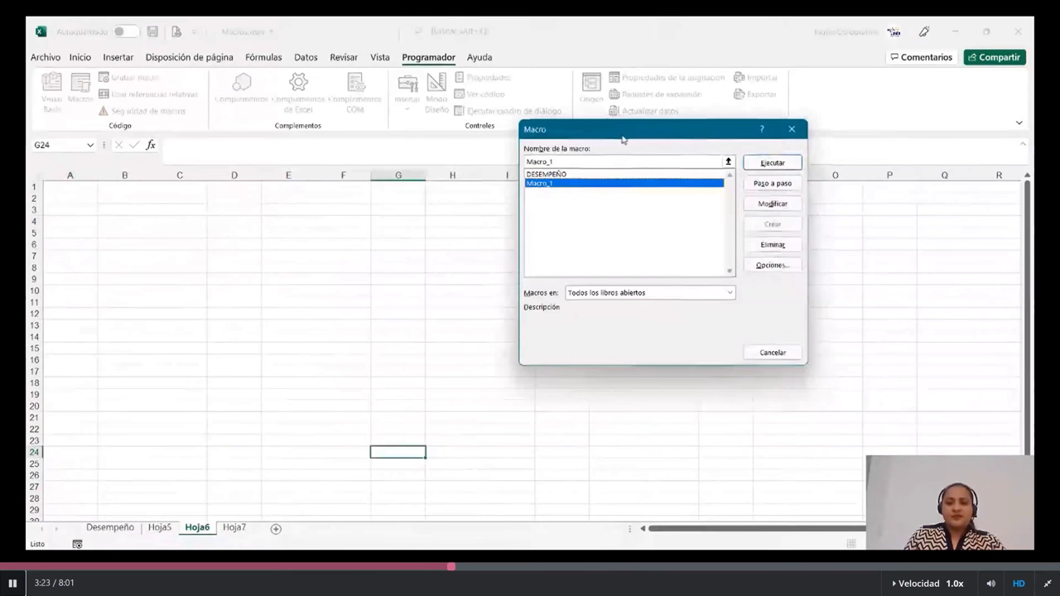
{"action": "left_click", "coordinate": [770, 164]}
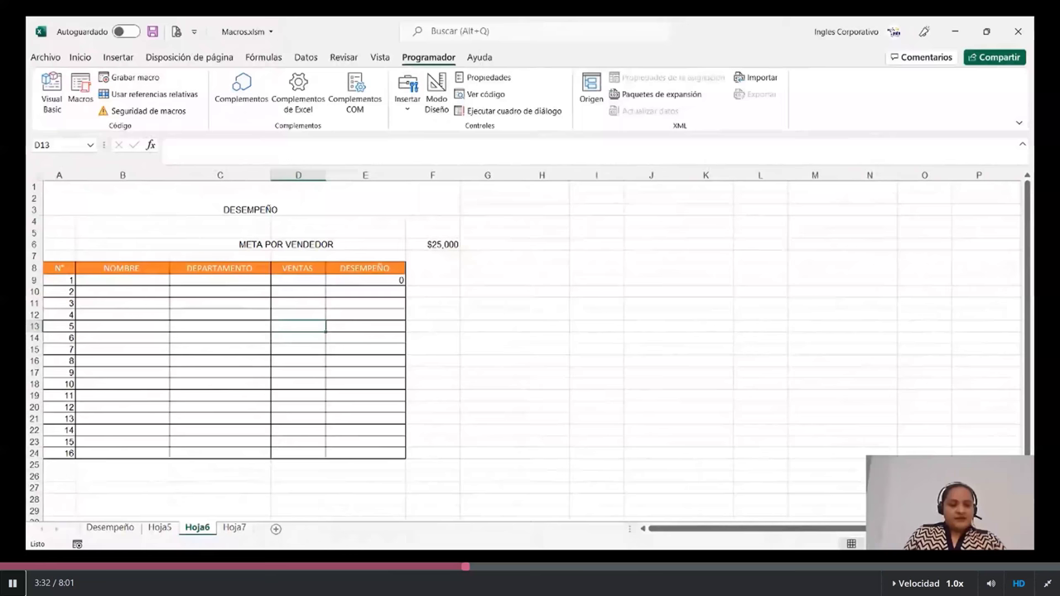
Step: Examine the generated table on Hoja6: its title, the seller goal in F6, and the performance formula in E9 with its referenced cells
{"action": "left_click", "coordinate": [116, 529]}
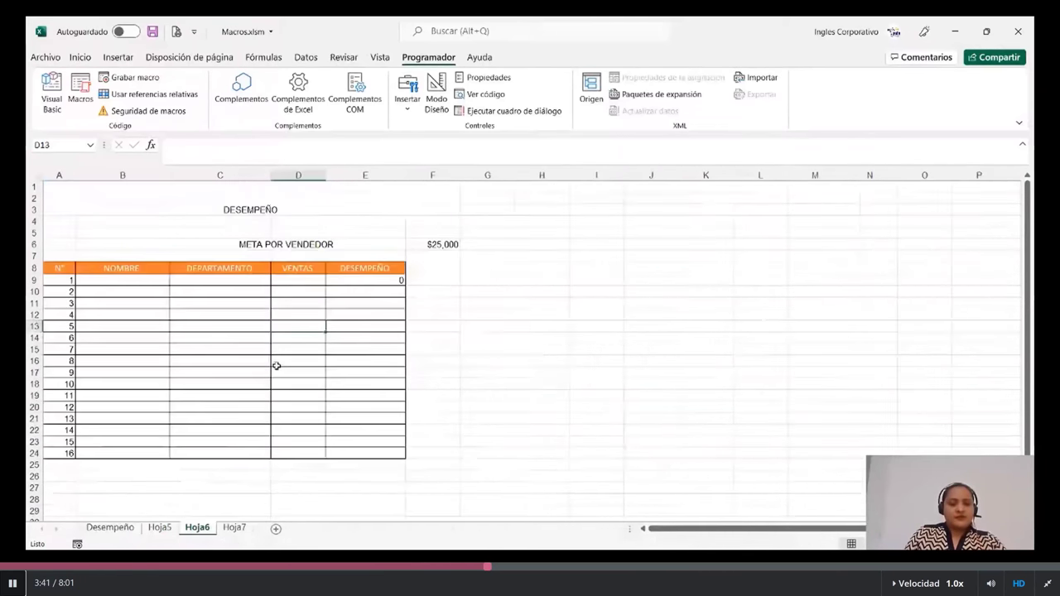
{"action": "key", "text": "ctrl+Home"}
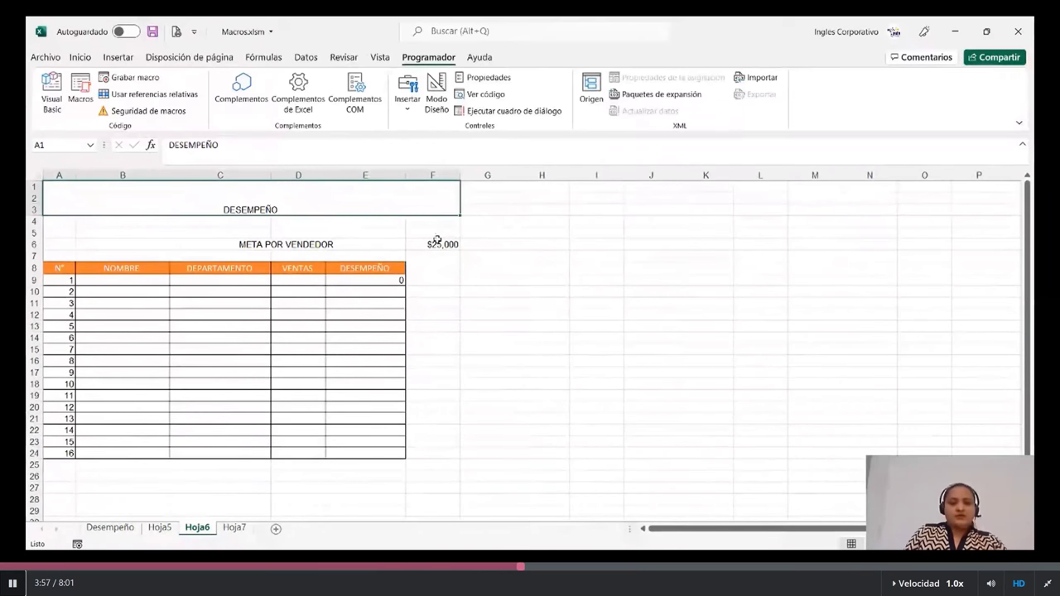
{"action": "left_click", "coordinate": [435, 244]}
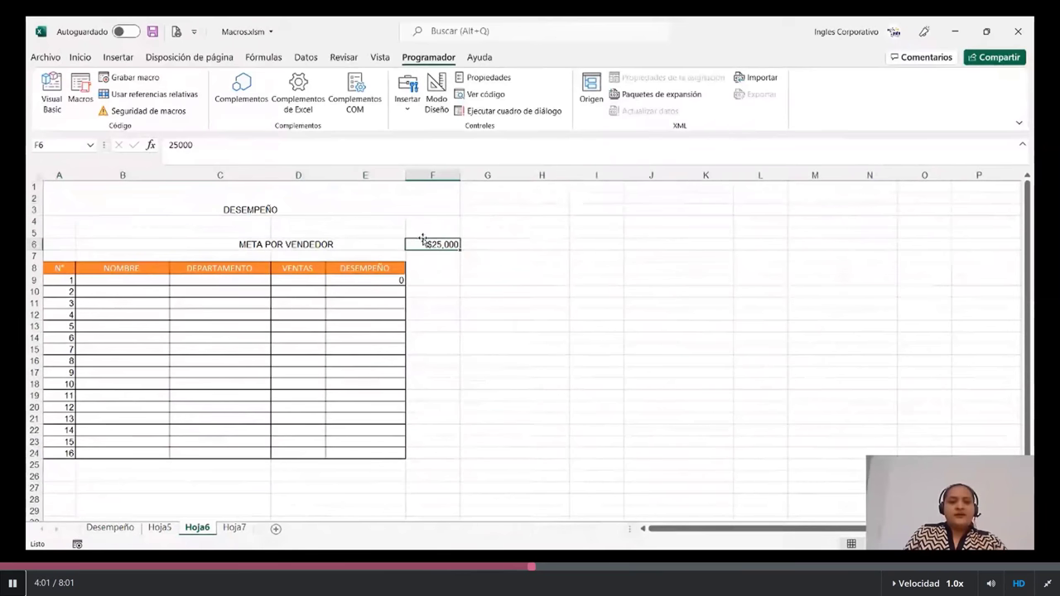
{"action": "left_click", "coordinate": [367, 278]}
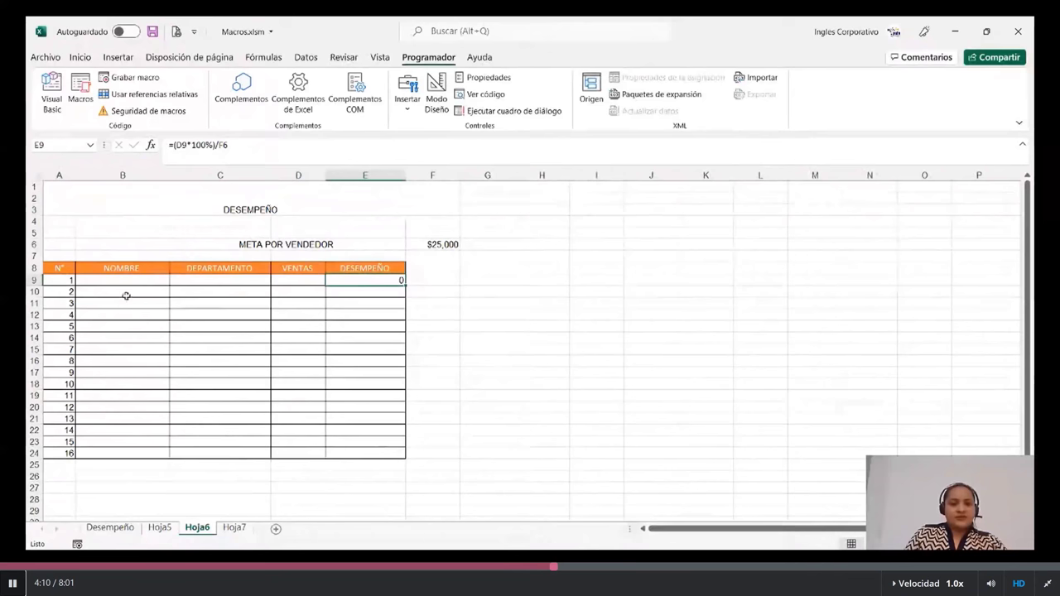
{"action": "left_click", "coordinate": [306, 279]}
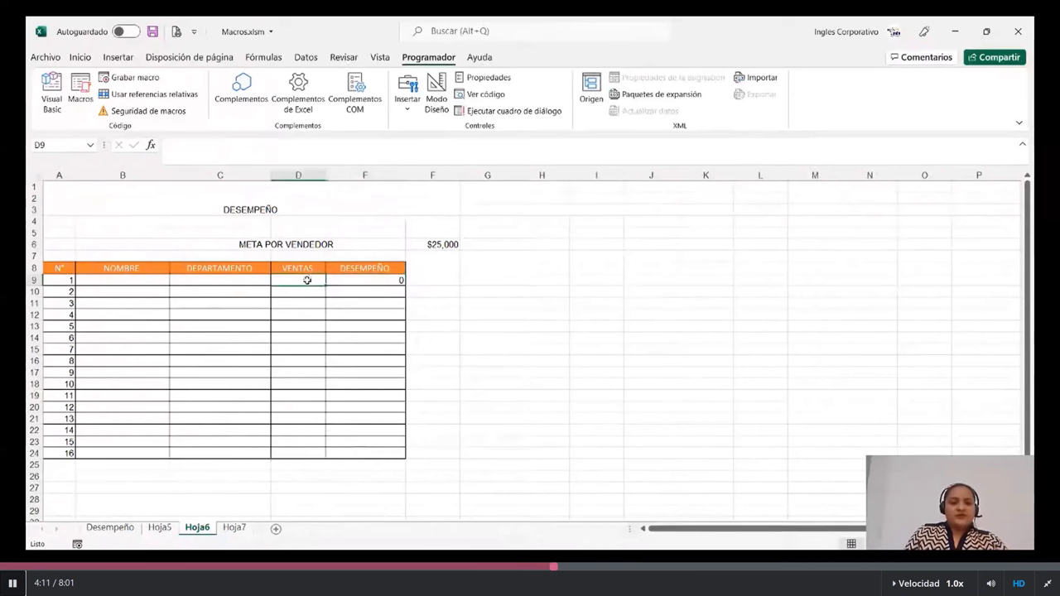
{"action": "left_click", "coordinate": [424, 247]}
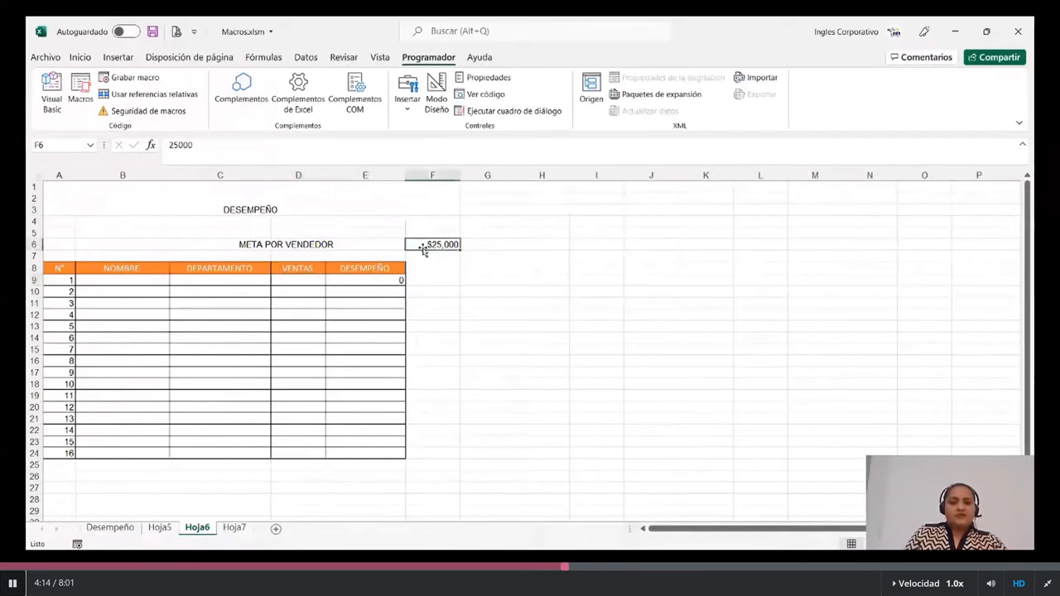
{"action": "left_click", "coordinate": [361, 352]}
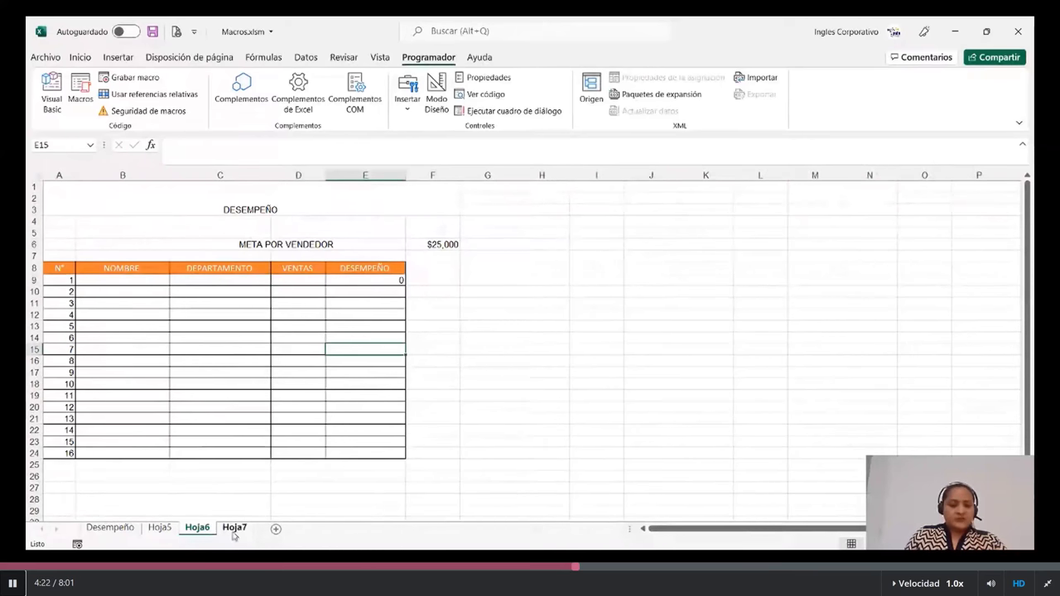
Step: Begin setting up a new macro recording on Hoja7, clearing the default name and storing the macro in Este libro
{"action": "left_click", "coordinate": [367, 488]}
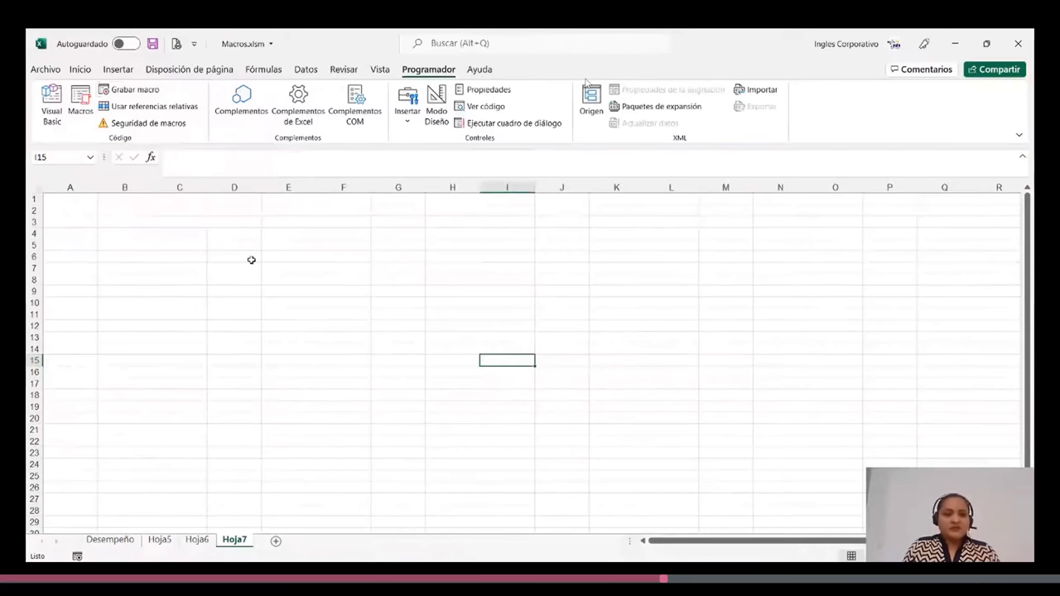
{"action": "key", "text": "alt+shift"}
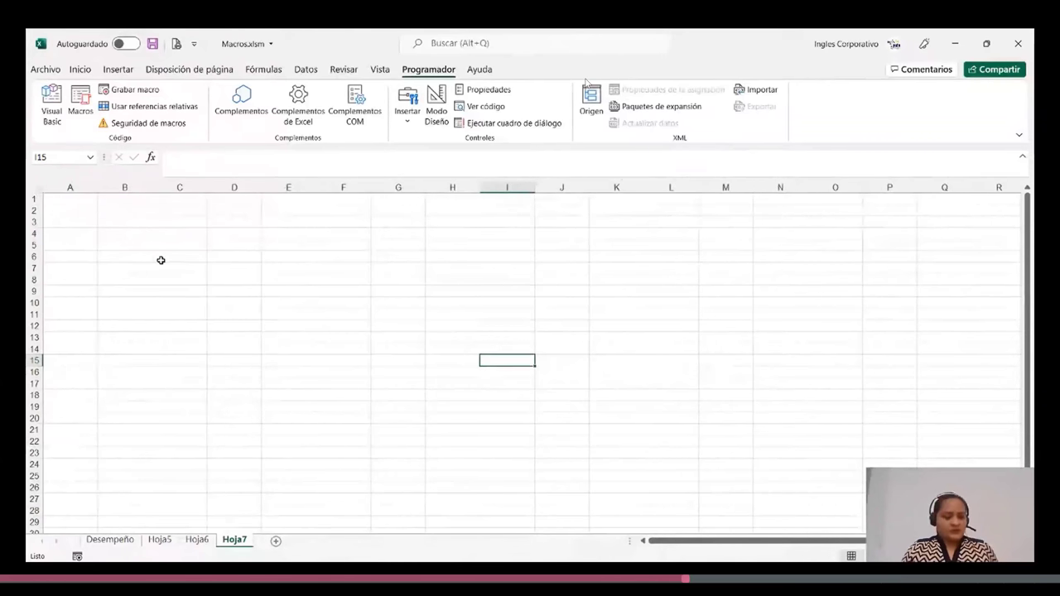
{"action": "left_click", "coordinate": [133, 91]}
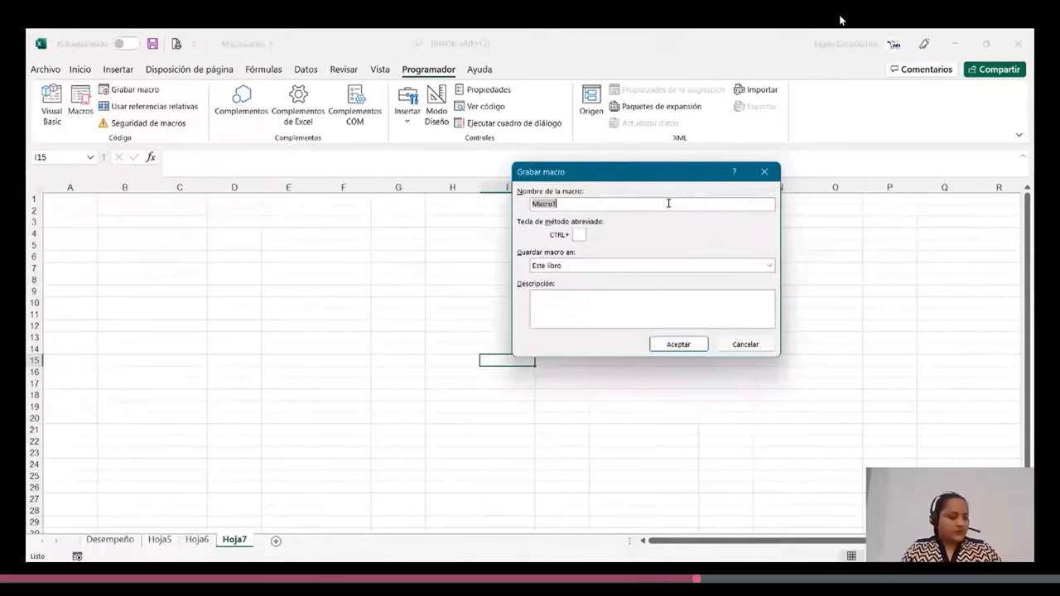
{"action": "key", "text": "BackSpace"}
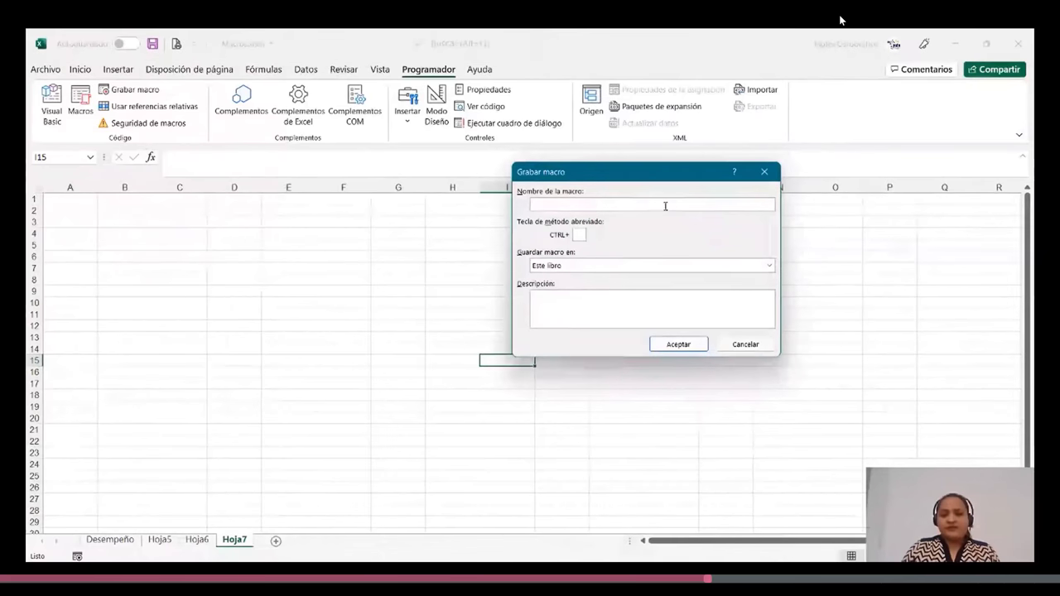
{"action": "left_click", "coordinate": [768, 266]}
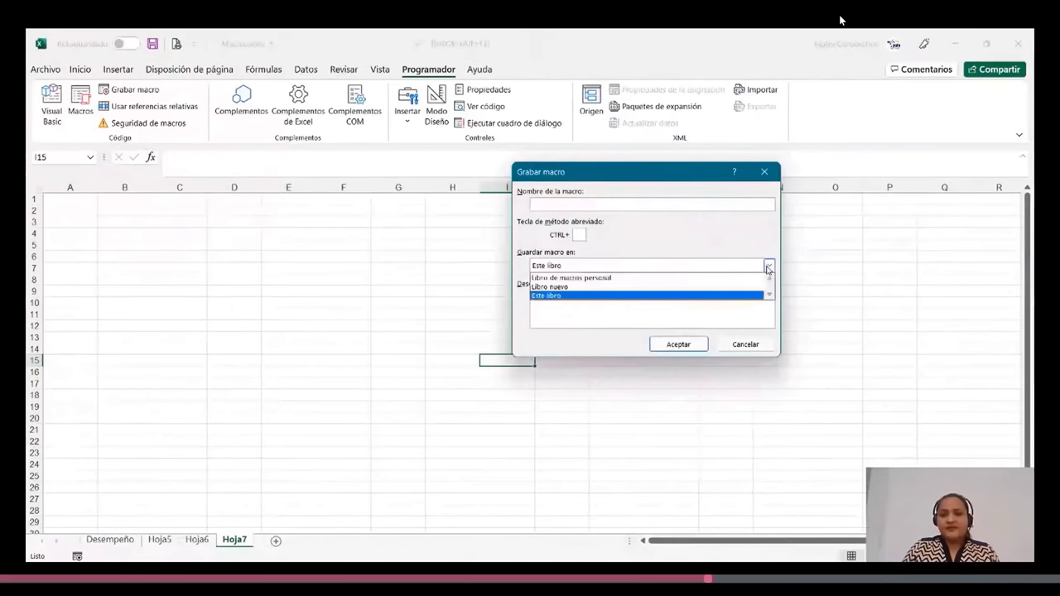
{"action": "left_click", "coordinate": [546, 295]}
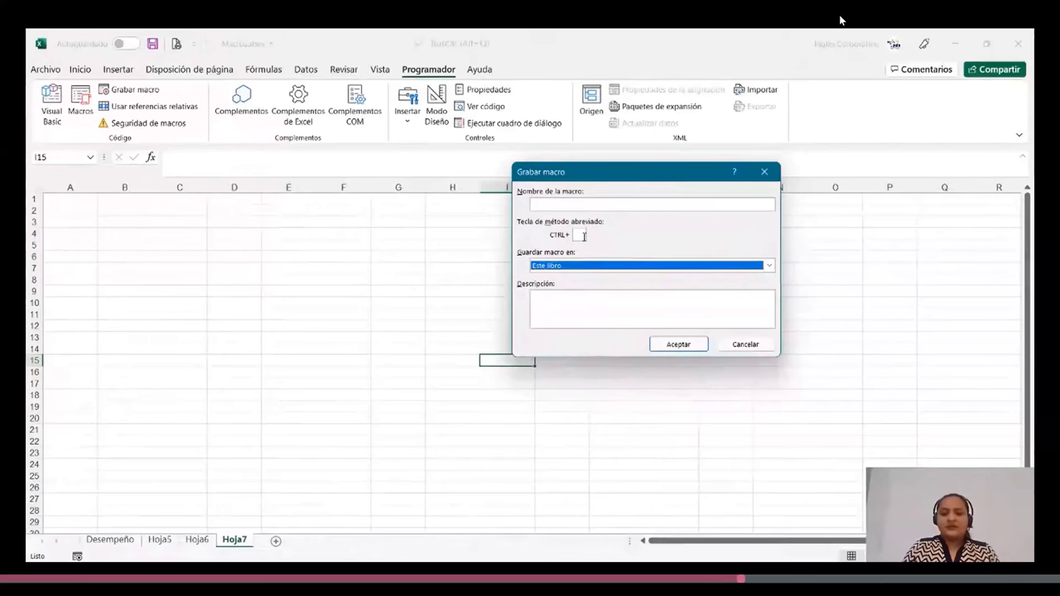
Step: Try to start the recording in this workbook with the macro name "Macro 2"
{"action": "left_click", "coordinate": [672, 194]}
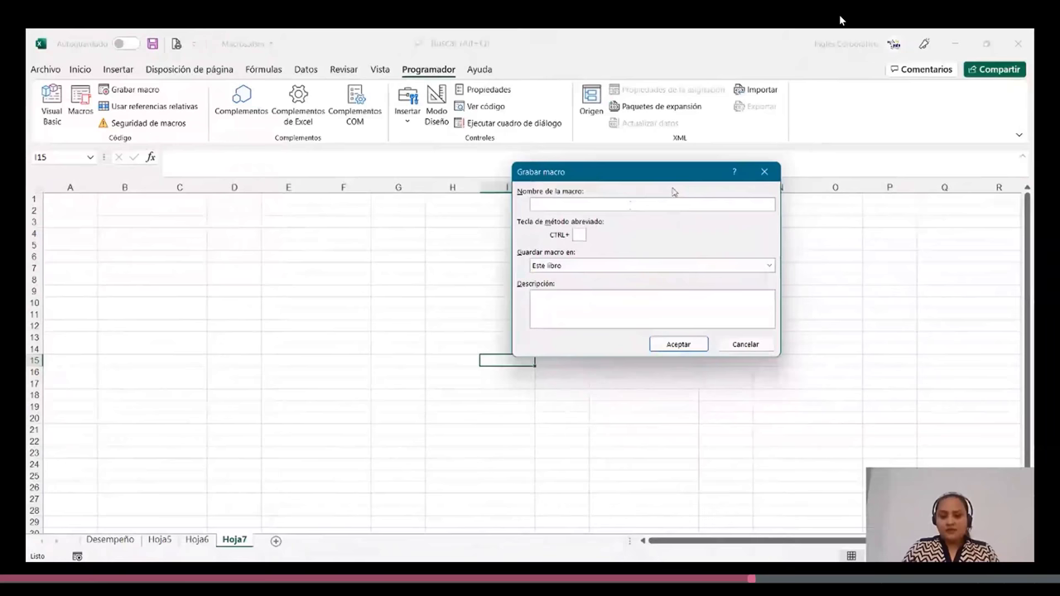
{"action": "type", "text": "m"}
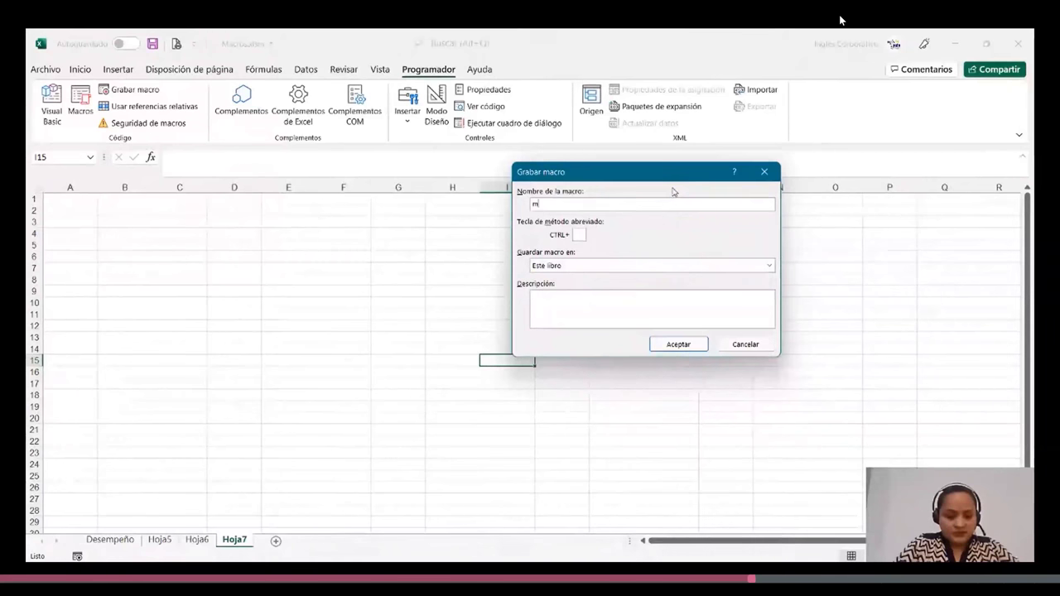
{"action": "key", "text": "BackSpace"}
{"action": "type", "text": "Macro"}
{"action": "type", "text": "2"}
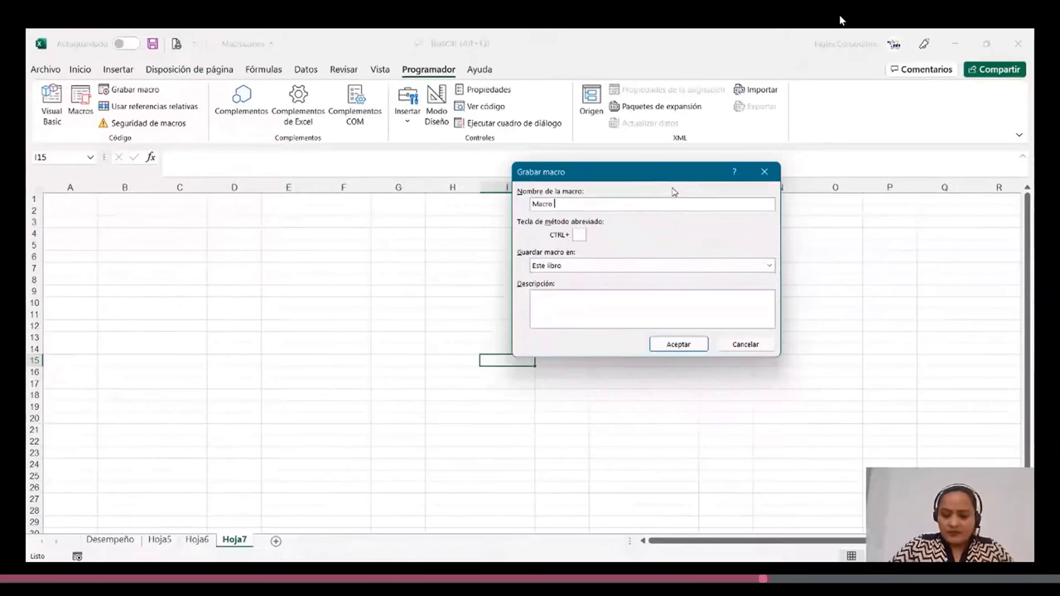
{"action": "left_click", "coordinate": [669, 346]}
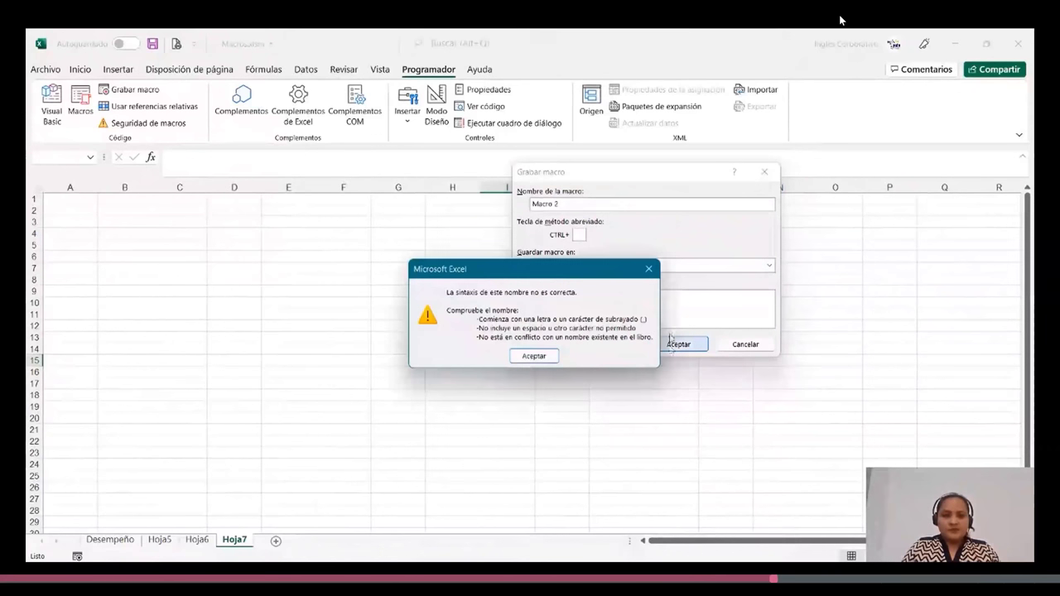
{"action": "left_click", "coordinate": [534, 356]}
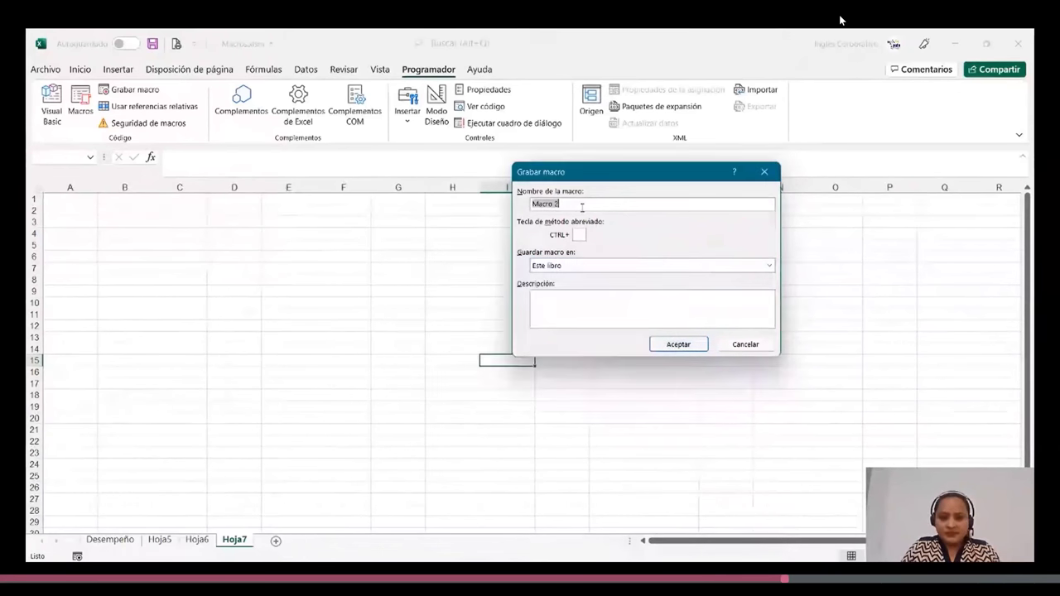
Step: Name the macro Macro2, without a space, and start recording it
{"action": "left_click", "coordinate": [582, 207]}
{"action": "key", "text": "BackSpace"}
{"action": "key", "text": "BackSpace"}
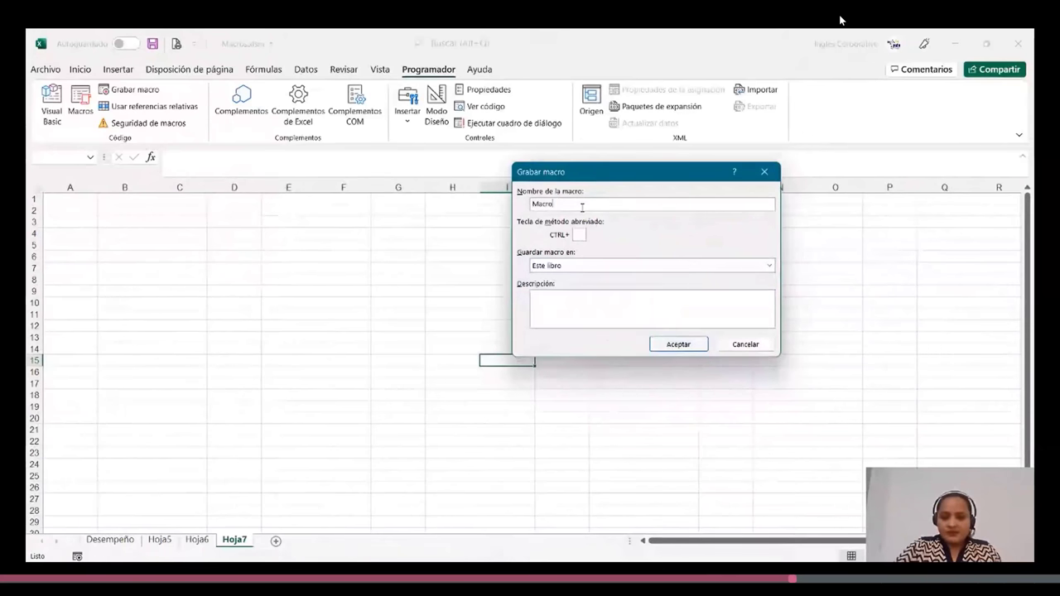
{"action": "type", "text": "2"}
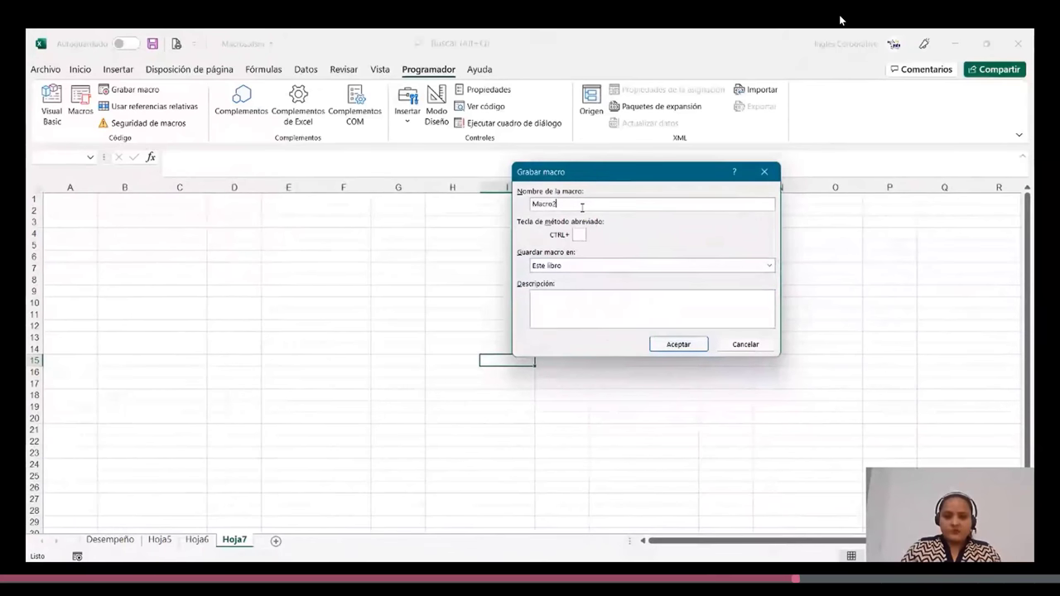
{"action": "left_click", "coordinate": [679, 345]}
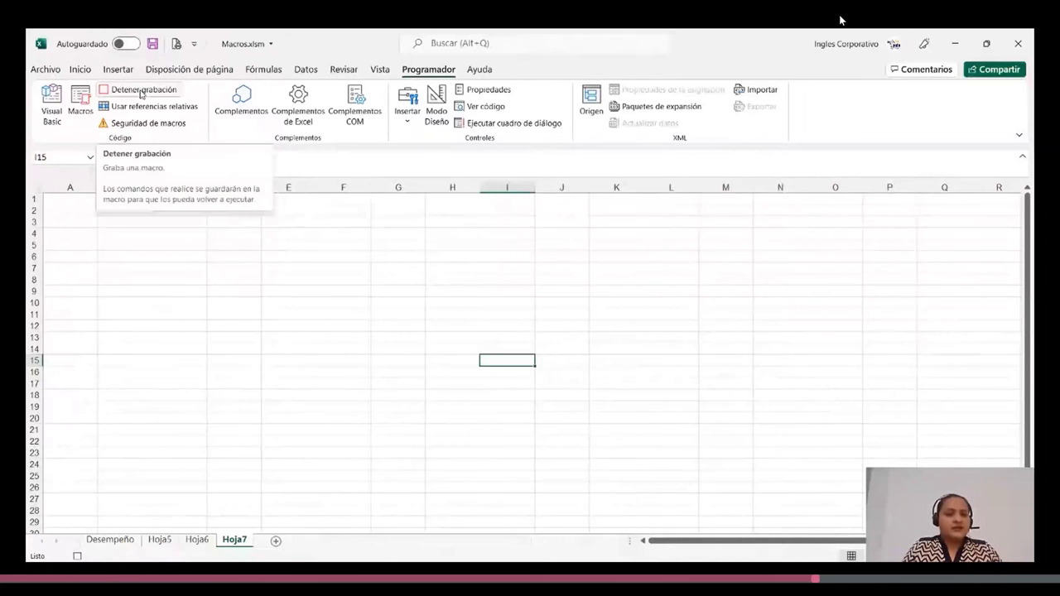
Step: Set the width of columns A through J on Hoja7 to 5
{"action": "left_click", "coordinate": [70, 267]}
{"action": "left_click_drag", "start_coordinate": [94, 187], "coordinate": [546, 241]}
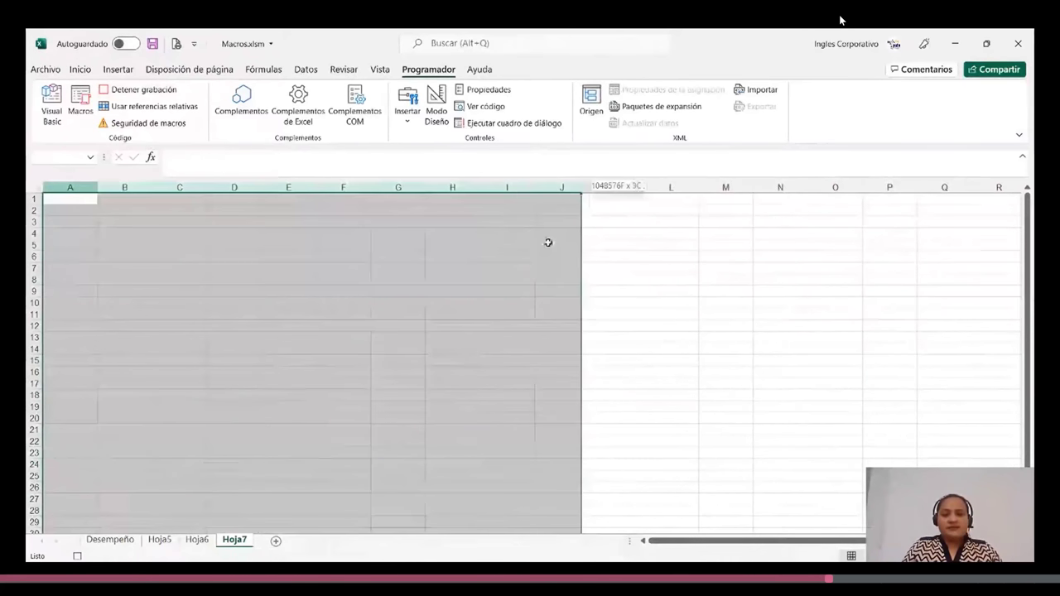
{"action": "right_click", "coordinate": [304, 230]}
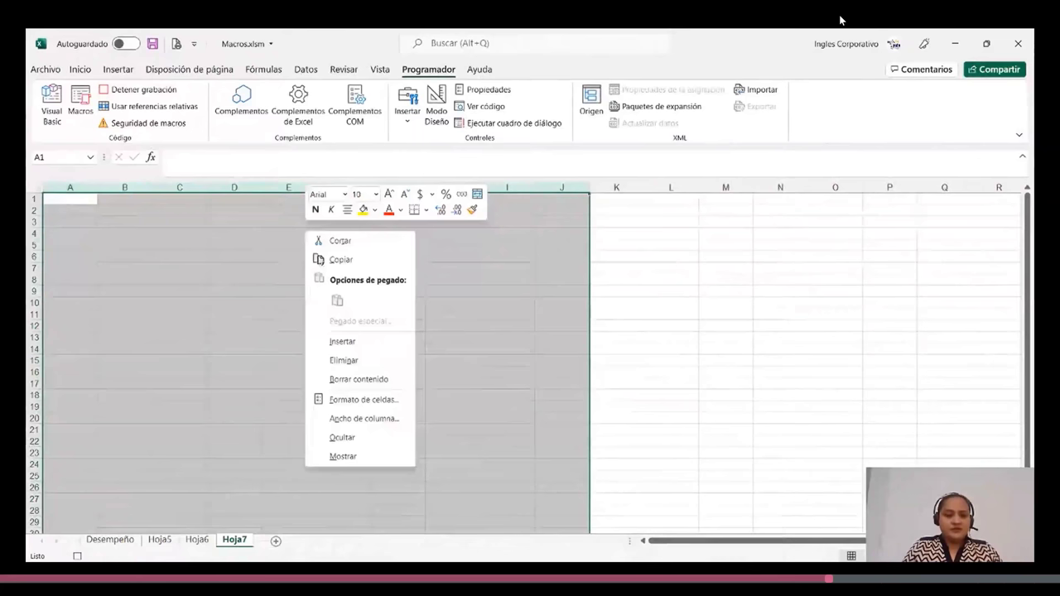
{"action": "left_click", "coordinate": [362, 419]}
{"action": "type", "text": "5"}
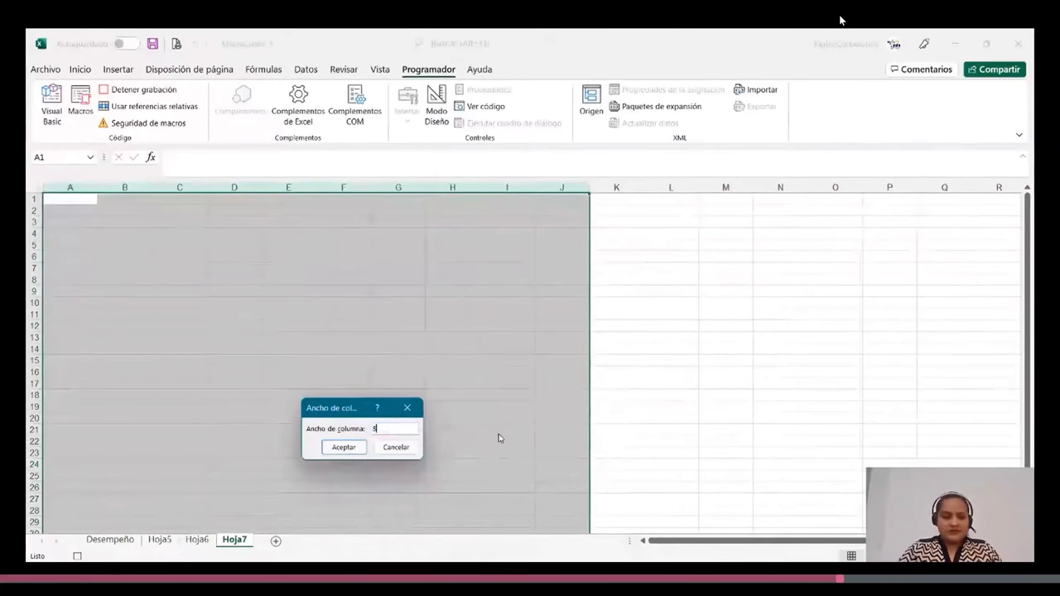
{"action": "key", "text": "Return"}
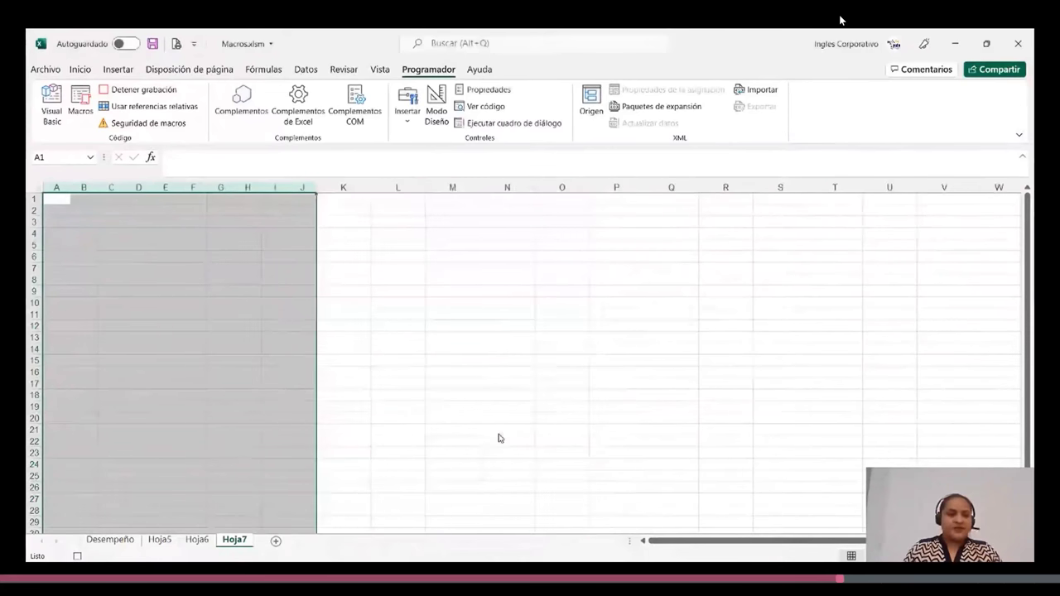
Step: Apply the Énfasis2 cell style to range A1:J20, select cell B8, and stop the macro recording
{"action": "left_click", "coordinate": [506, 371]}
{"action": "left_click_drag", "start_coordinate": [54, 199], "coordinate": [308, 419]}
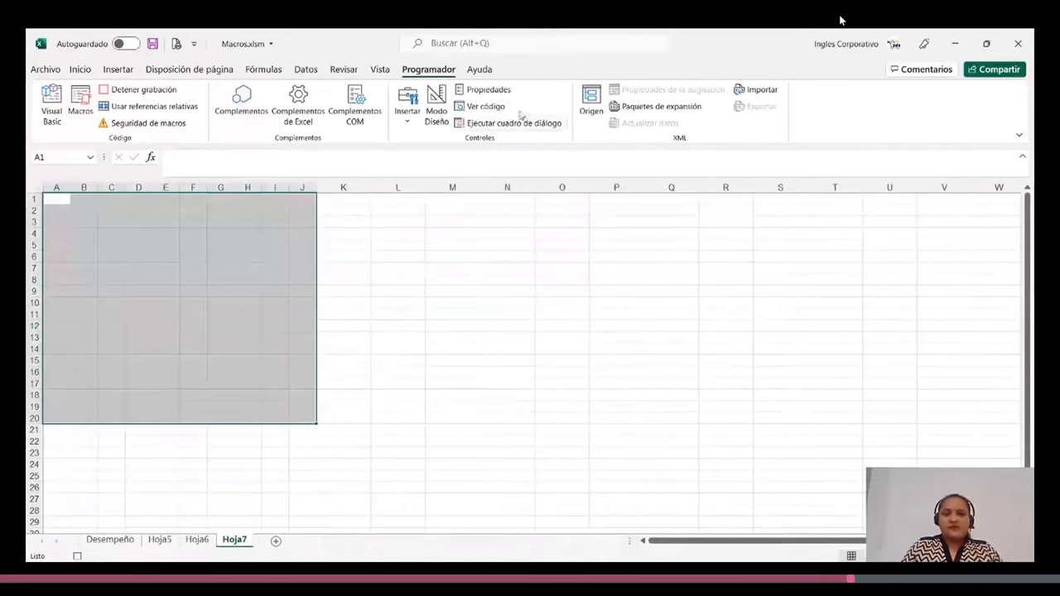
{"action": "left_click", "coordinate": [79, 69]}
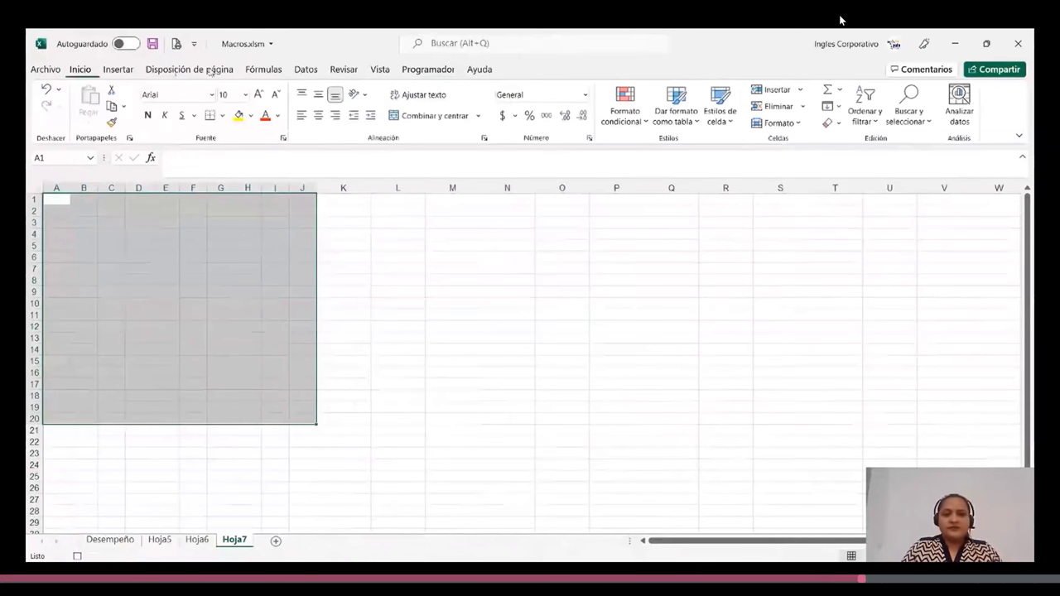
{"action": "left_click", "coordinate": [733, 123]}
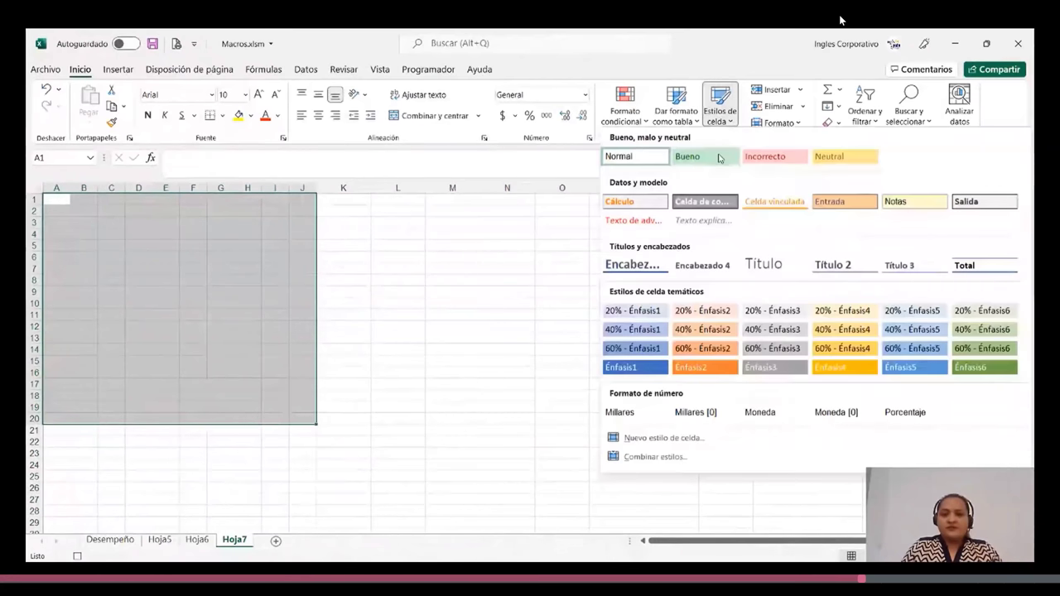
{"action": "left_click", "coordinate": [704, 367]}
{"action": "left_click", "coordinate": [83, 287]}
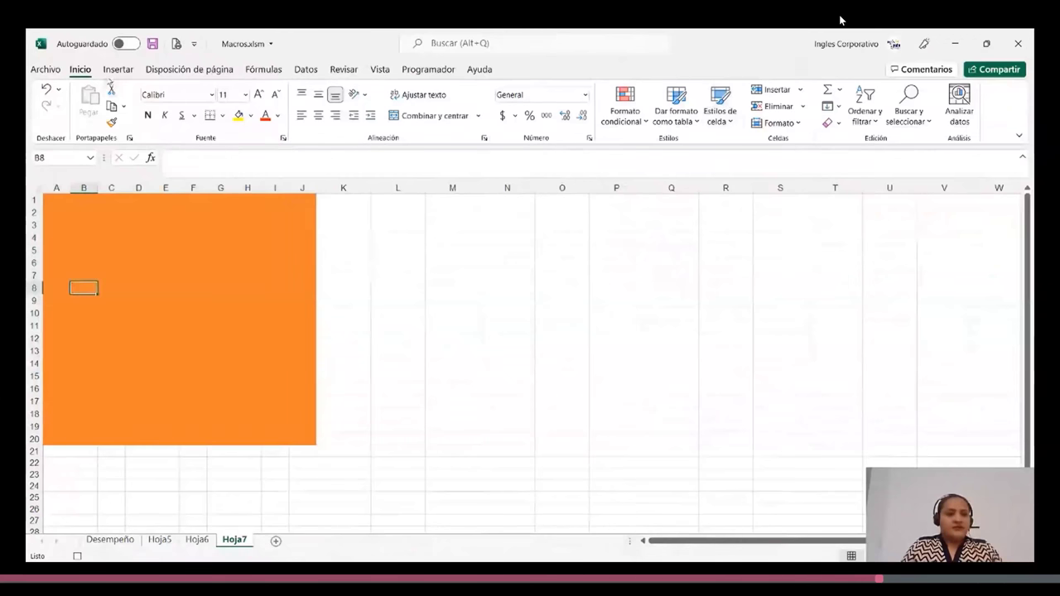
{"action": "left_click", "coordinate": [77, 557]}
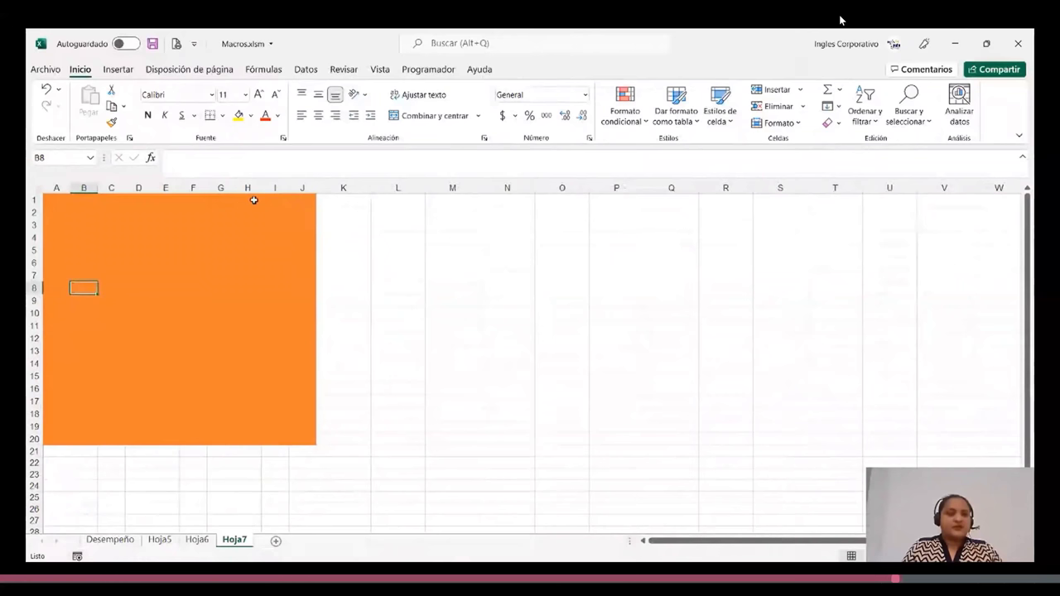
Step: Look up Macro2 in the list of macros for all open workbooks and close the list
{"action": "left_click", "coordinate": [409, 71]}
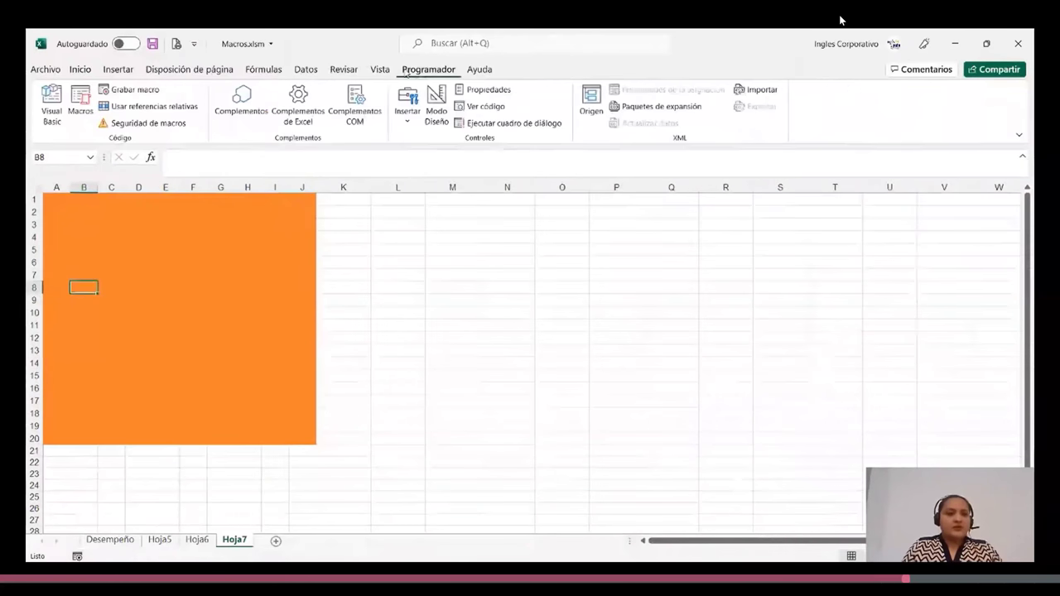
{"action": "left_click", "coordinate": [407, 310]}
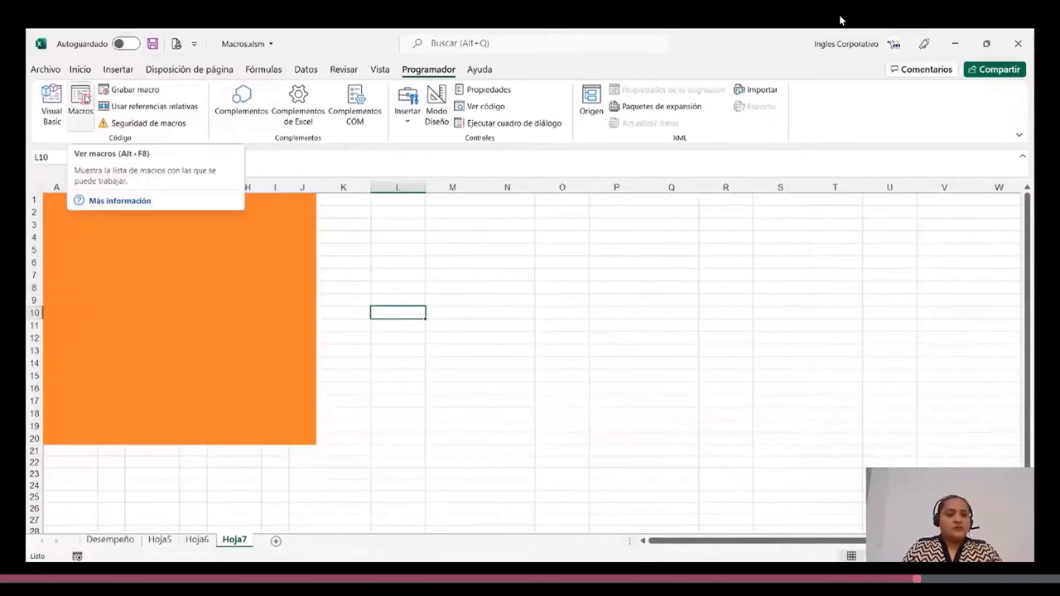
{"action": "left_click", "coordinate": [81, 103]}
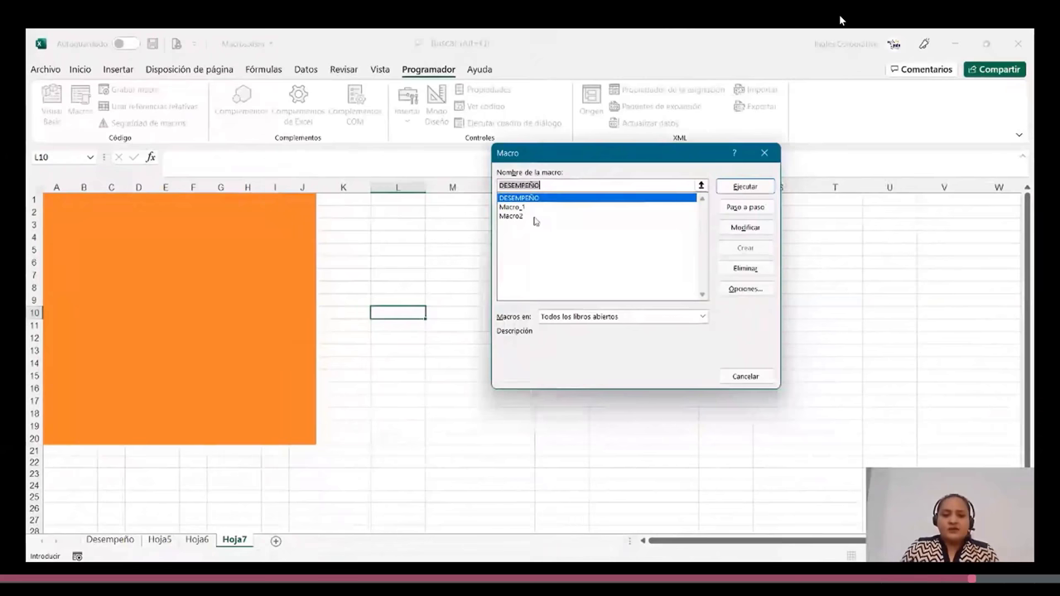
{"action": "left_click", "coordinate": [534, 217]}
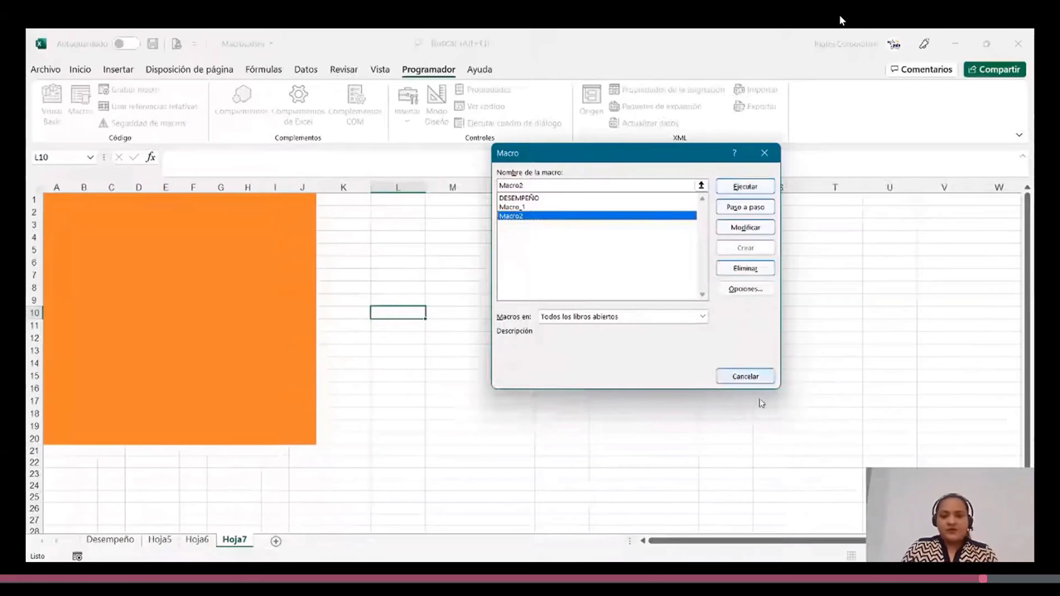
{"action": "key", "text": "Return"}
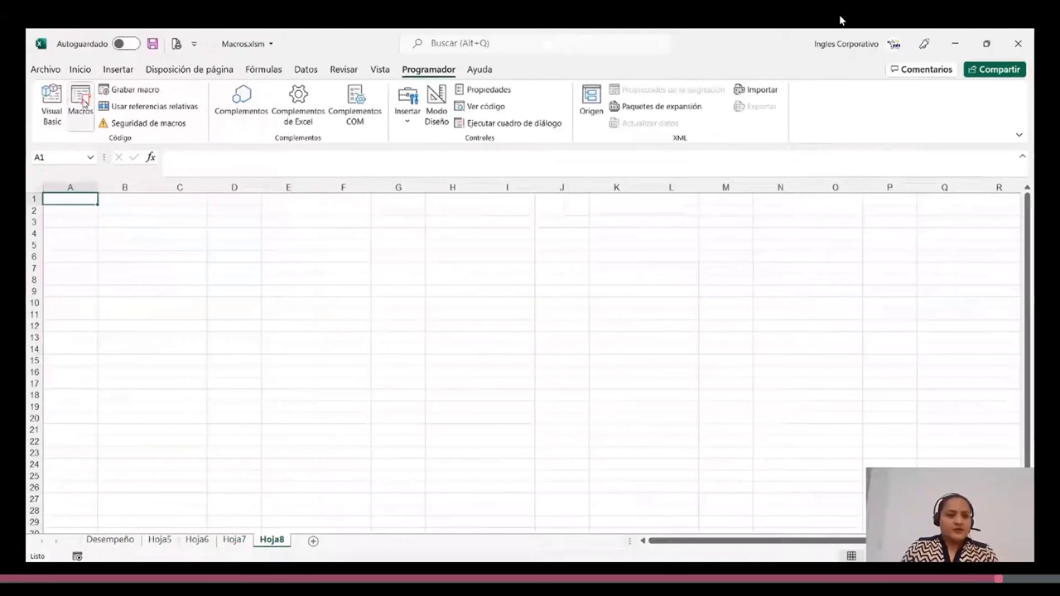
Step: Run Macro2 on the new blank sheet Hoja8
{"action": "left_click", "coordinate": [82, 101]}
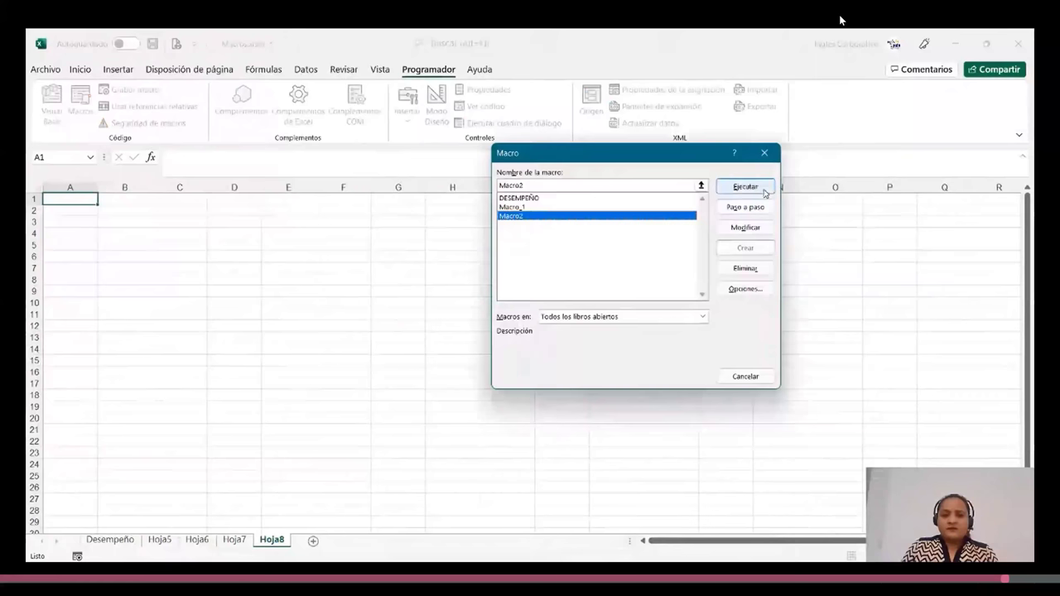
{"action": "left_click", "coordinate": [763, 190]}
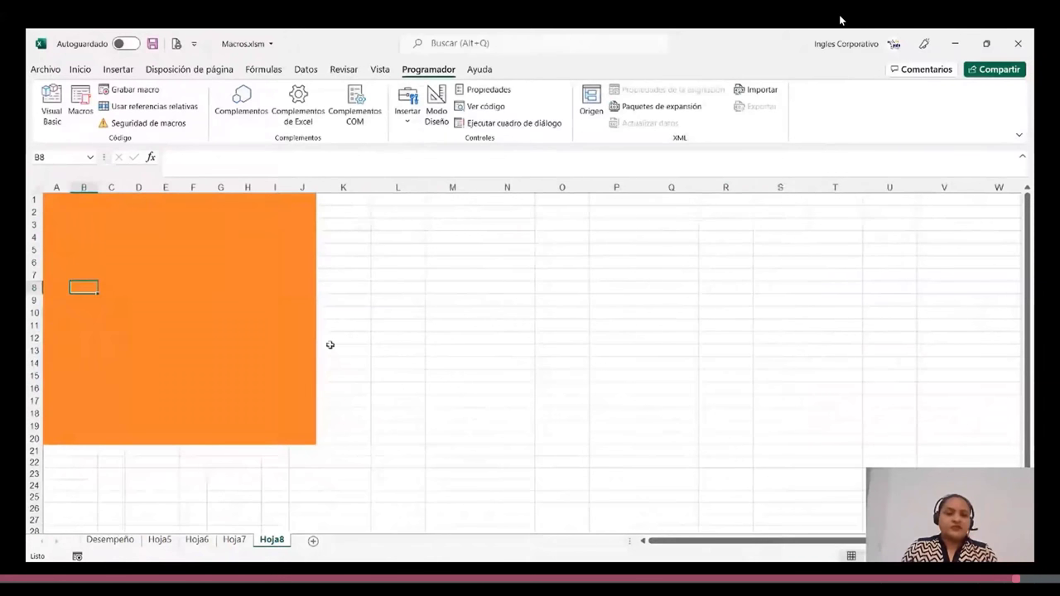
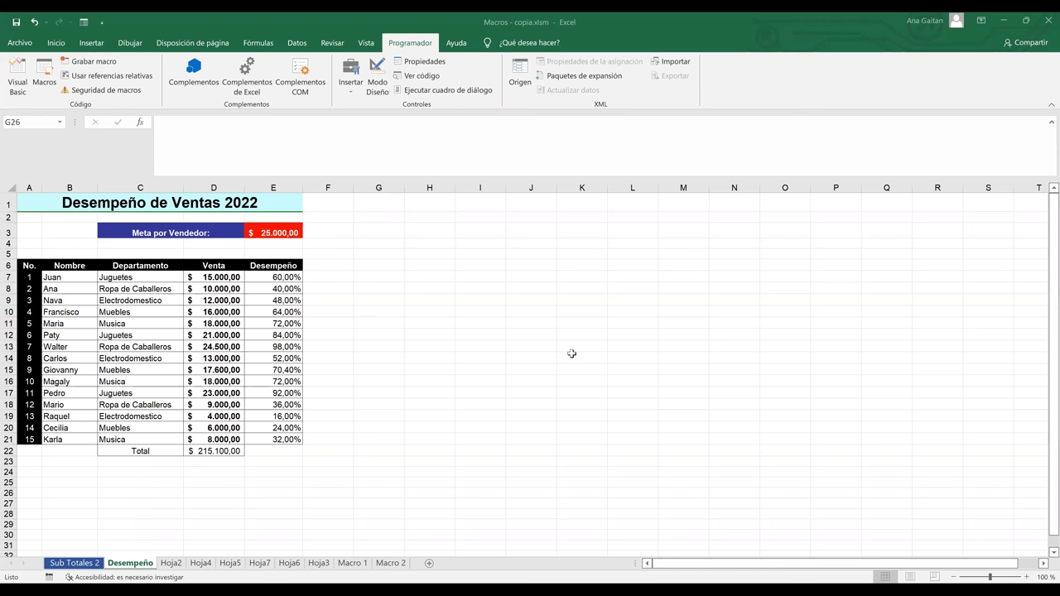
Step: Look through the employee records on the Sub Totales 2 sheet of Macros - copia.xlsm and return to the Desempeño sheet
{"action": "left_click", "coordinate": [119, 567]}
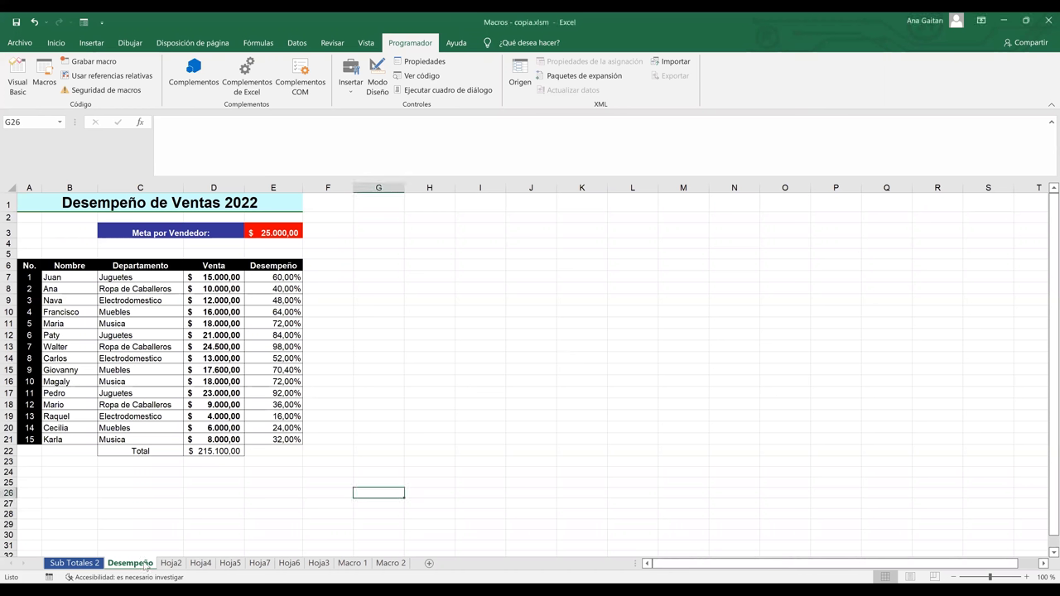
{"action": "left_click", "coordinate": [103, 564]}
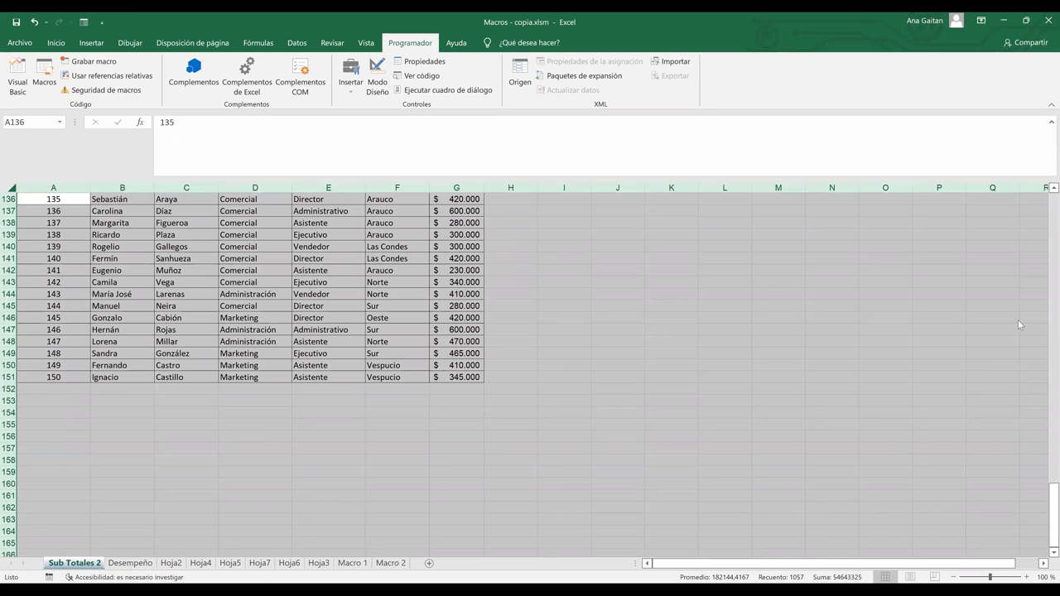
{"action": "left_click", "coordinate": [831, 424]}
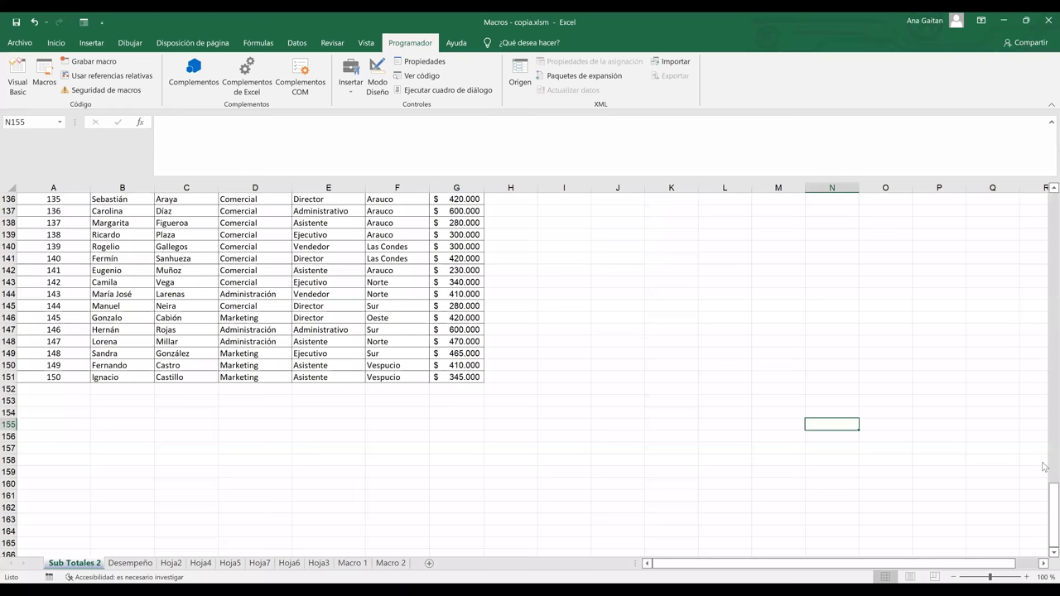
{"action": "scroll", "coordinate": [1044, 467], "scroll_direction": "up", "scroll_amount": 20}
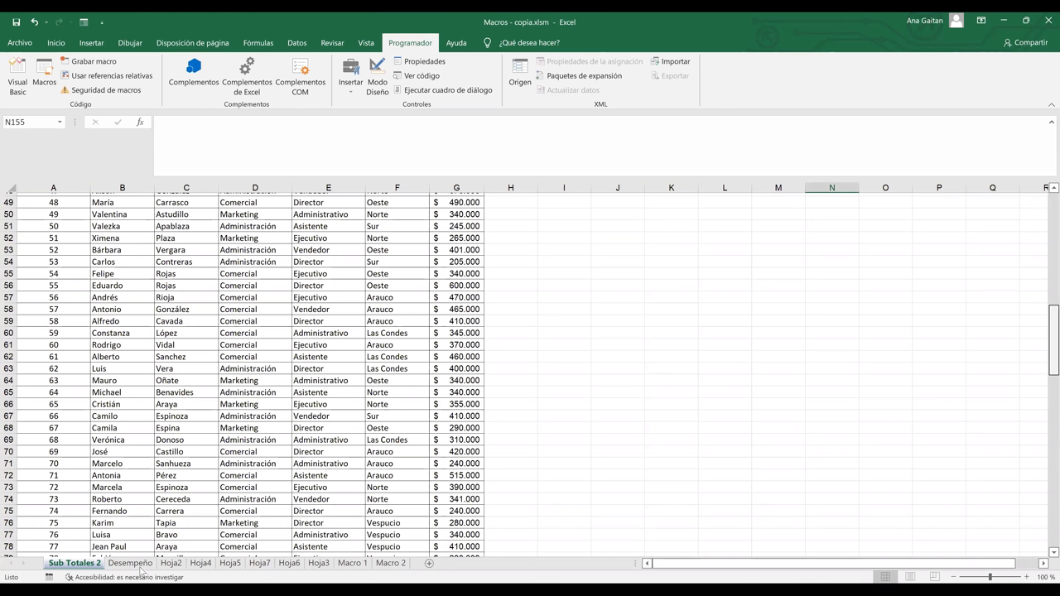
{"action": "left_click", "coordinate": [141, 568]}
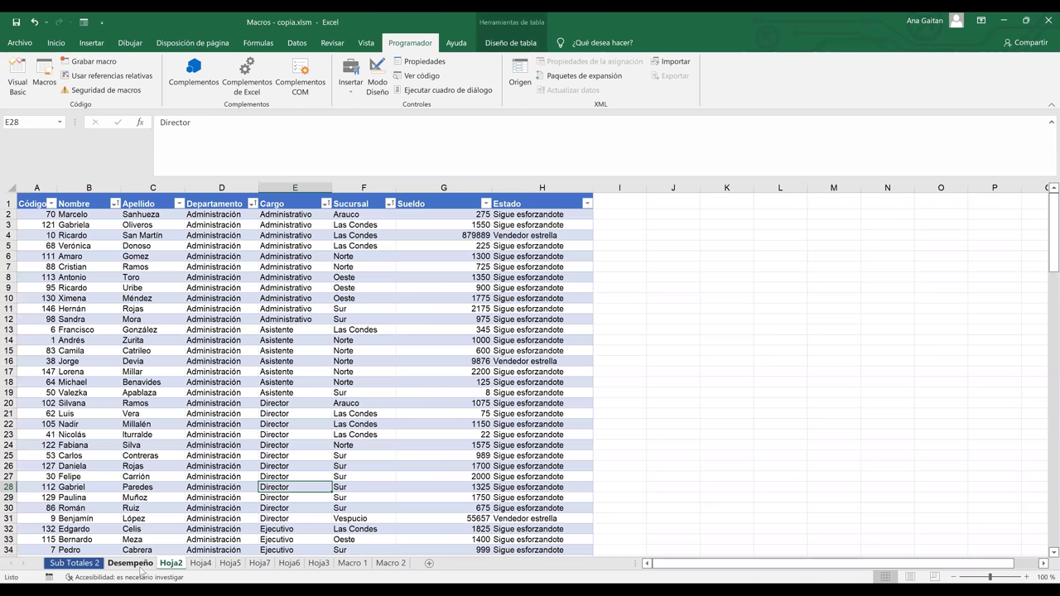
{"action": "left_click", "coordinate": [137, 565]}
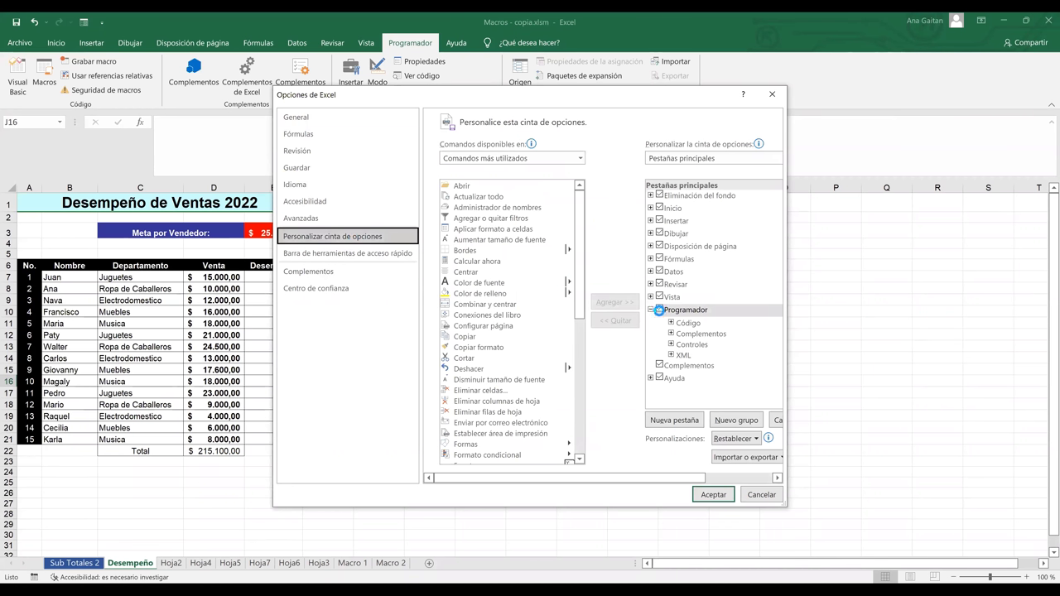
Step: Disable and re-enable the Programador main tab in the ribbon customization options, and apply the options
{"action": "left_click", "coordinate": [658, 309]}
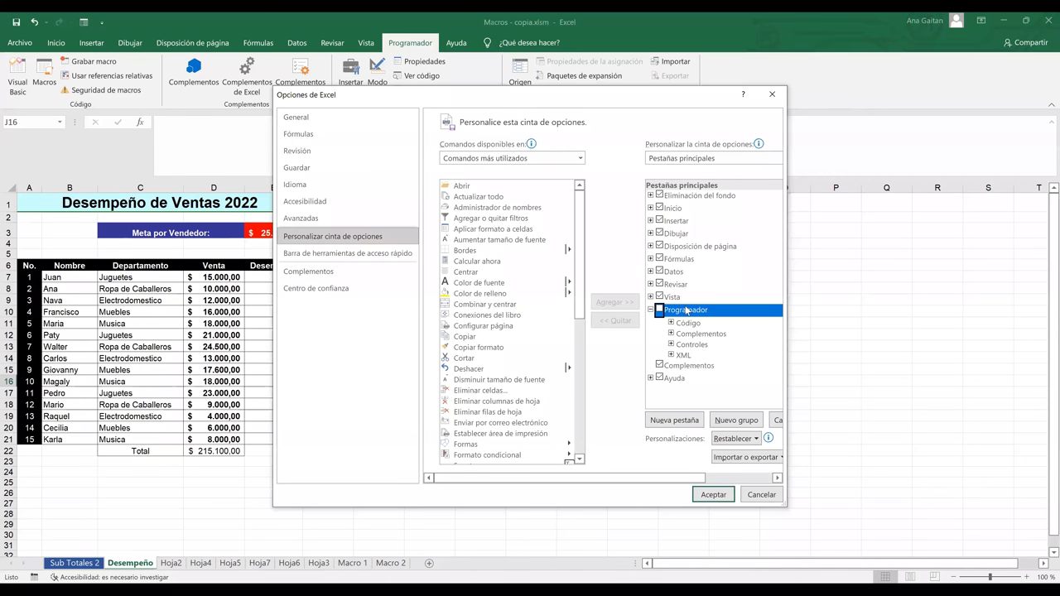
{"action": "left_click", "coordinate": [659, 310]}
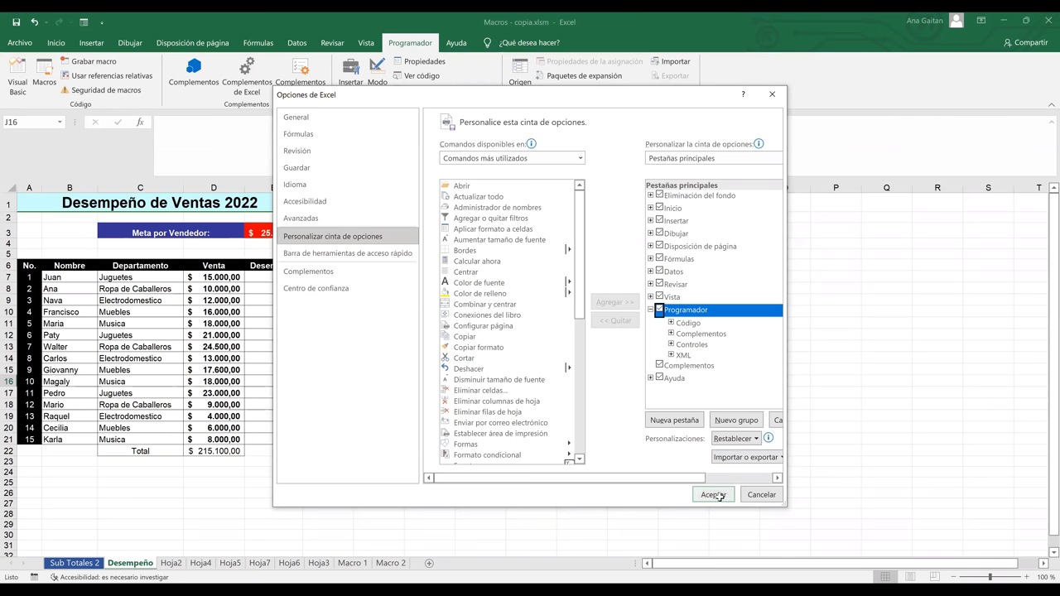
{"action": "key", "text": "Return"}
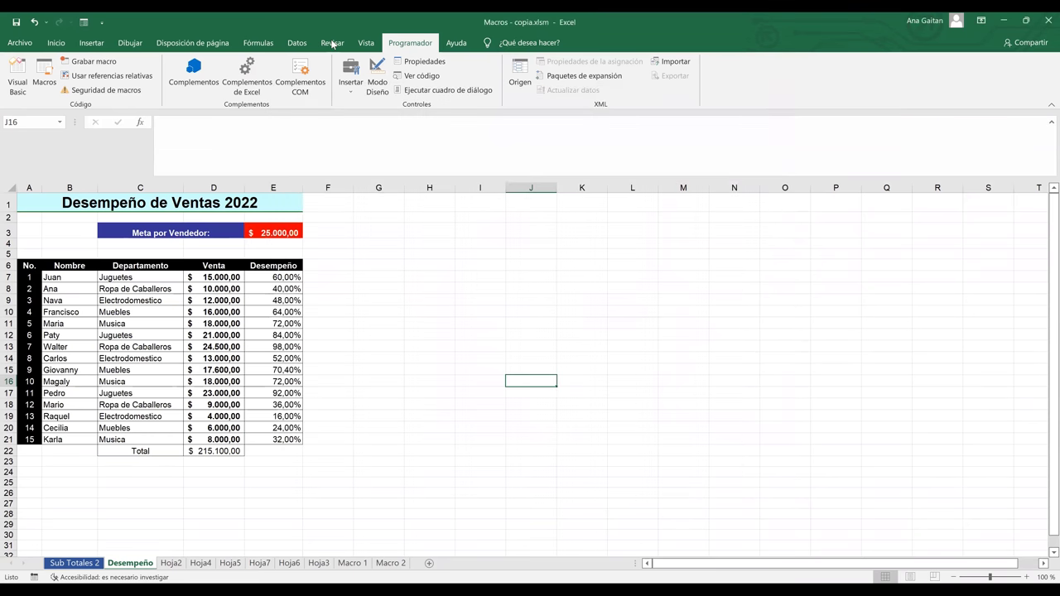
{"action": "scroll", "coordinate": [410, 47], "scroll_direction": "up", "scroll_amount": 2}
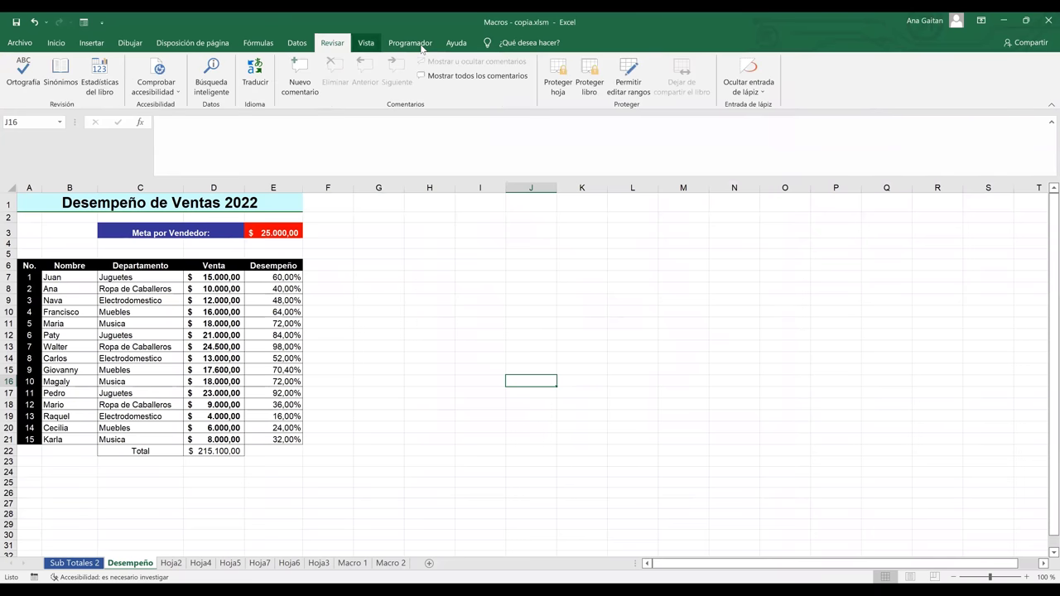
Step: Try to run the DESEMPEÑO macro on the Desempeño sheet, declining the cell merge and dismissing the run-time error
{"action": "scroll", "coordinate": [418, 48], "scroll_direction": "down", "scroll_amount": 1}
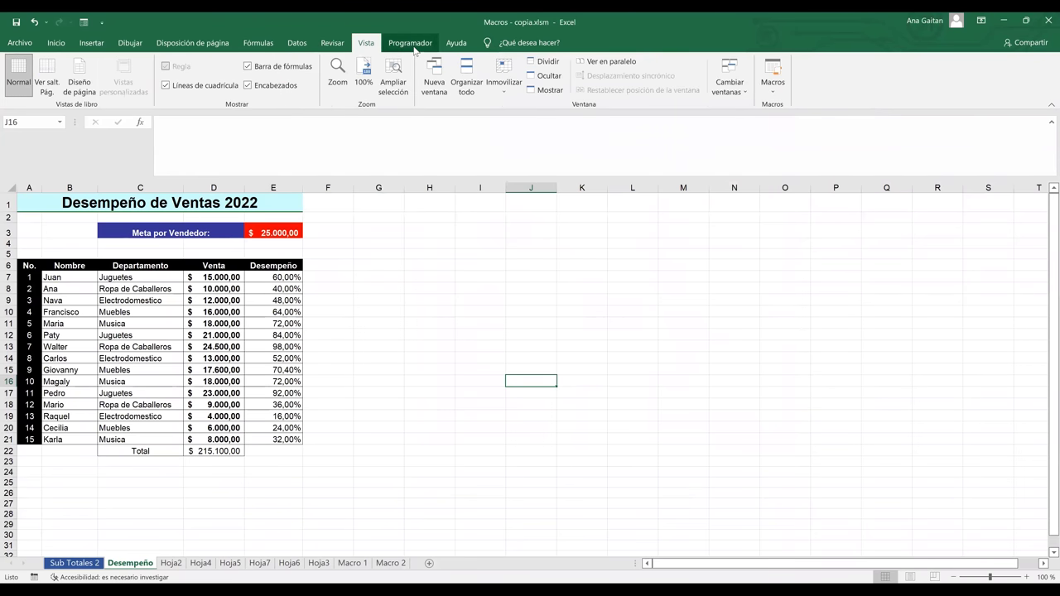
{"action": "left_click", "coordinate": [412, 44]}
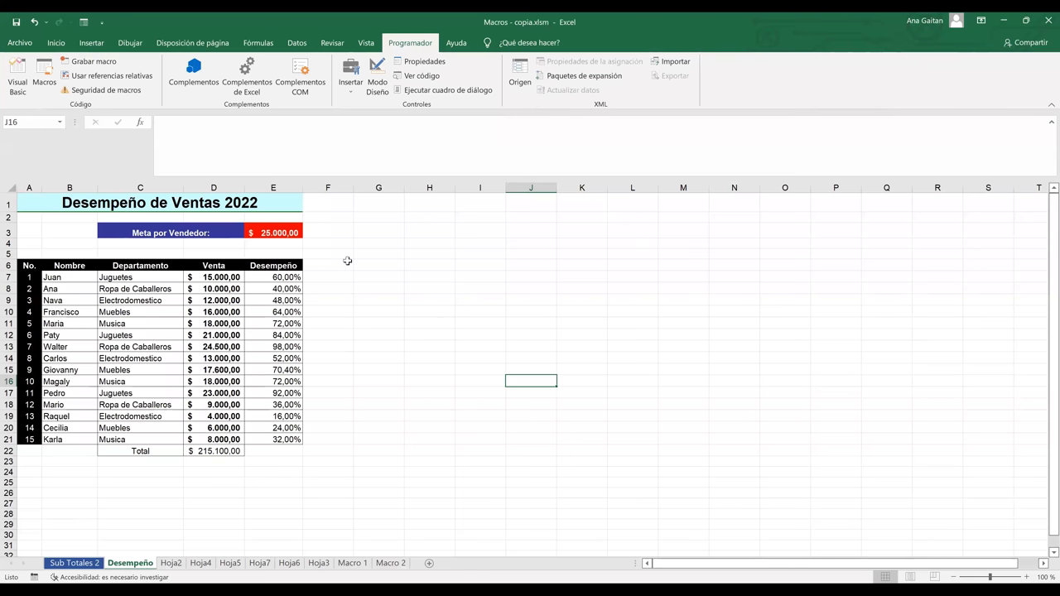
{"action": "left_click", "coordinate": [391, 278]}
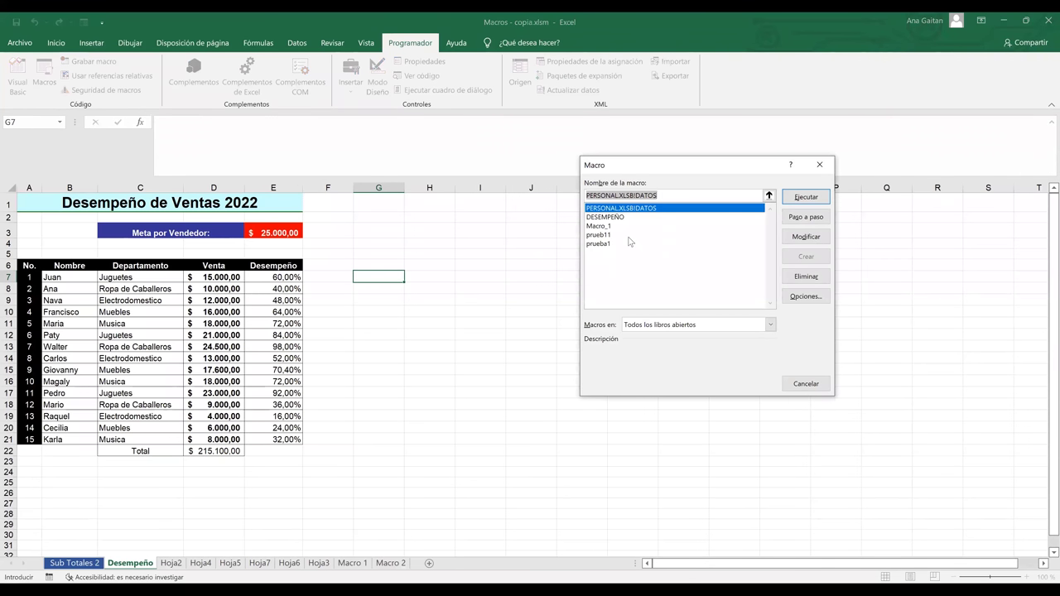
{"action": "left_click", "coordinate": [623, 218]}
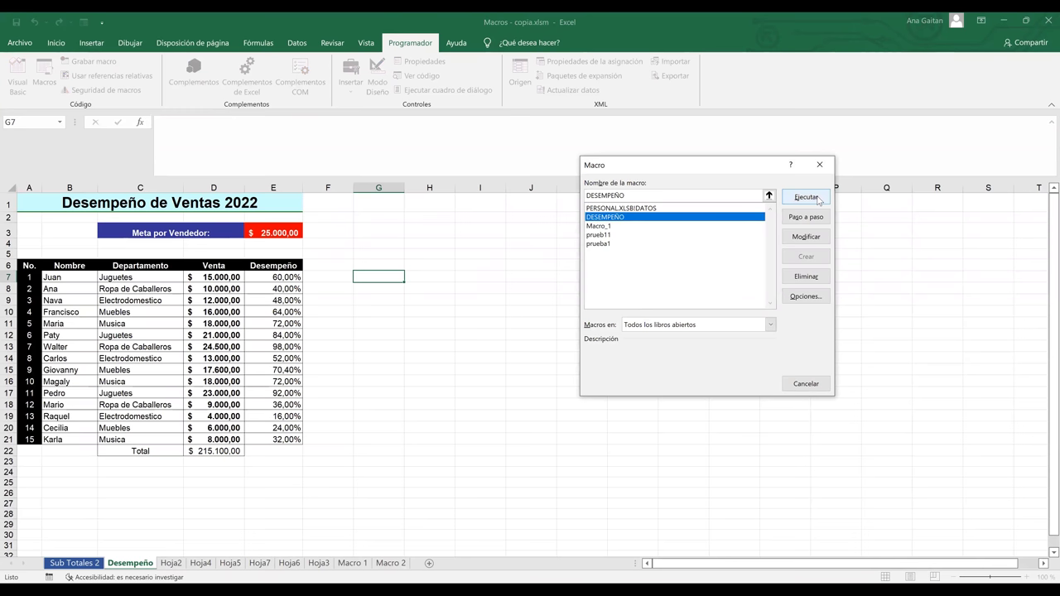
{"action": "left_click", "coordinate": [818, 199]}
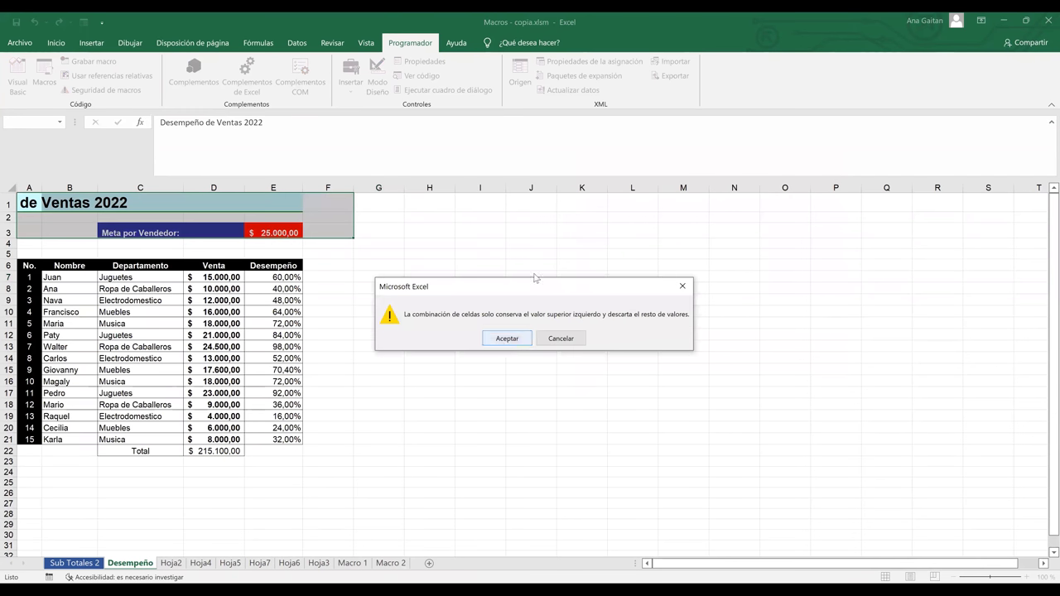
{"action": "key", "text": "Escape"}
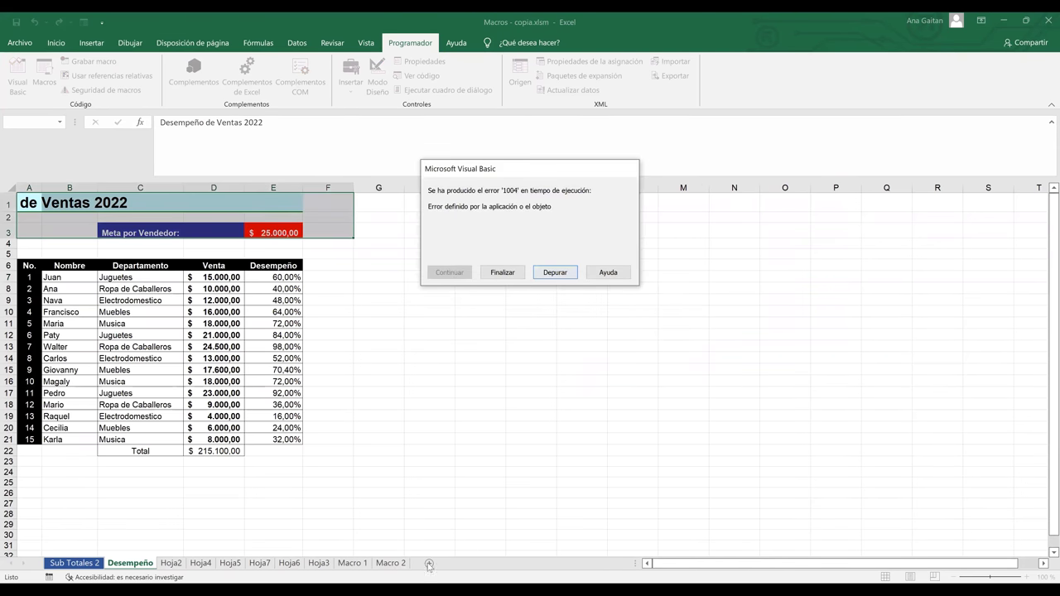
{"action": "key", "text": "Escape"}
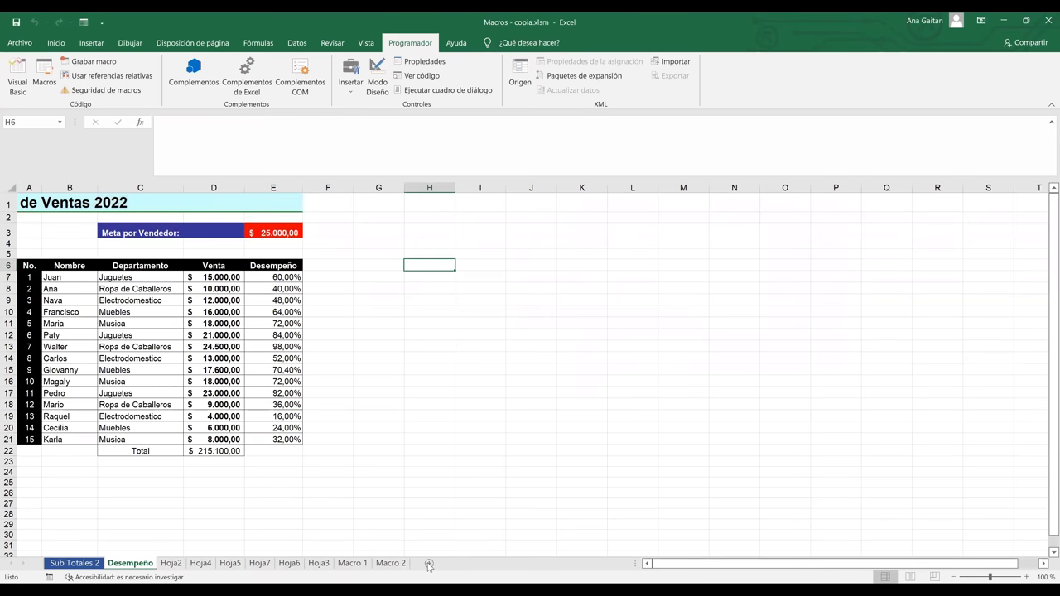
Step: Add a new blank sheet after Desempeño, run the DESEMPEÑO macro on it and end the interrupted execution
{"action": "left_click", "coordinate": [429, 564]}
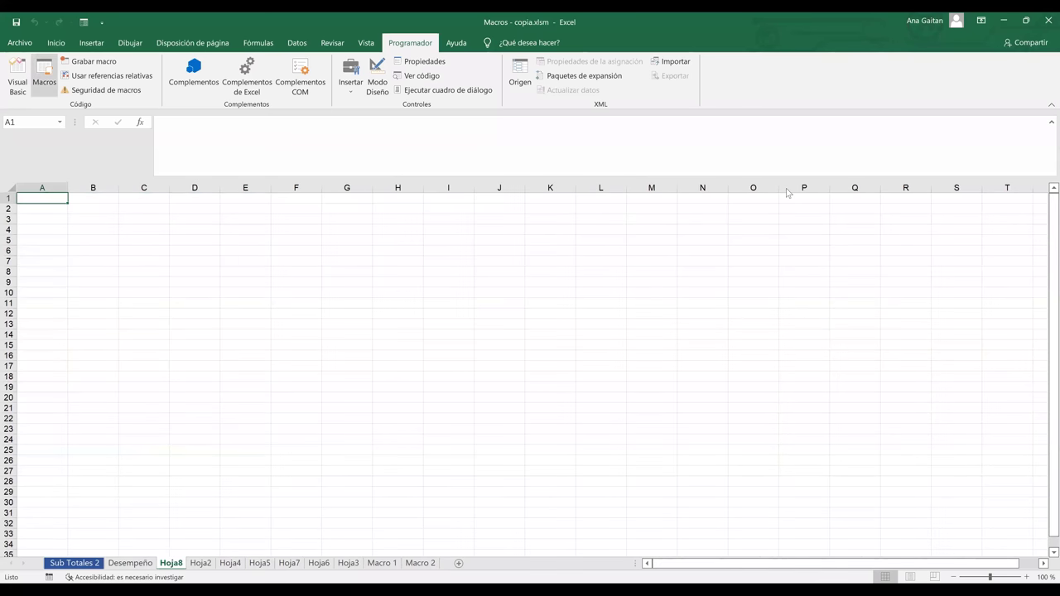
{"action": "key", "text": "alt+F8"}
{"action": "key", "text": "Down"}
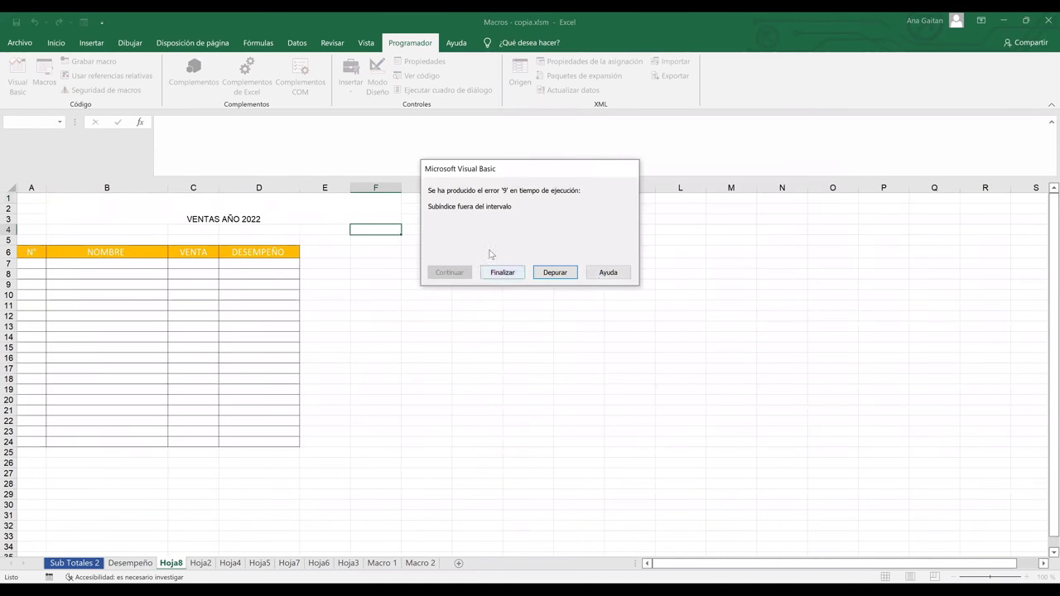
{"action": "left_click", "coordinate": [502, 273]}
{"action": "left_click", "coordinate": [502, 275]}
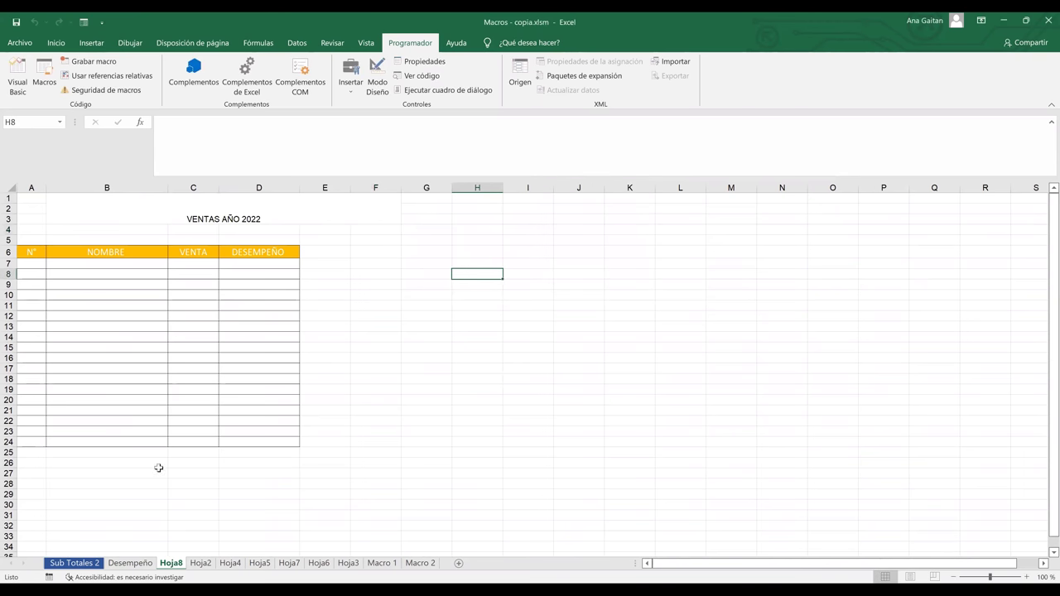
Step: Return to the Desempeño sheet and examine the Nombre, Departamento and Venta columns of the sales table
{"action": "left_click", "coordinate": [130, 564]}
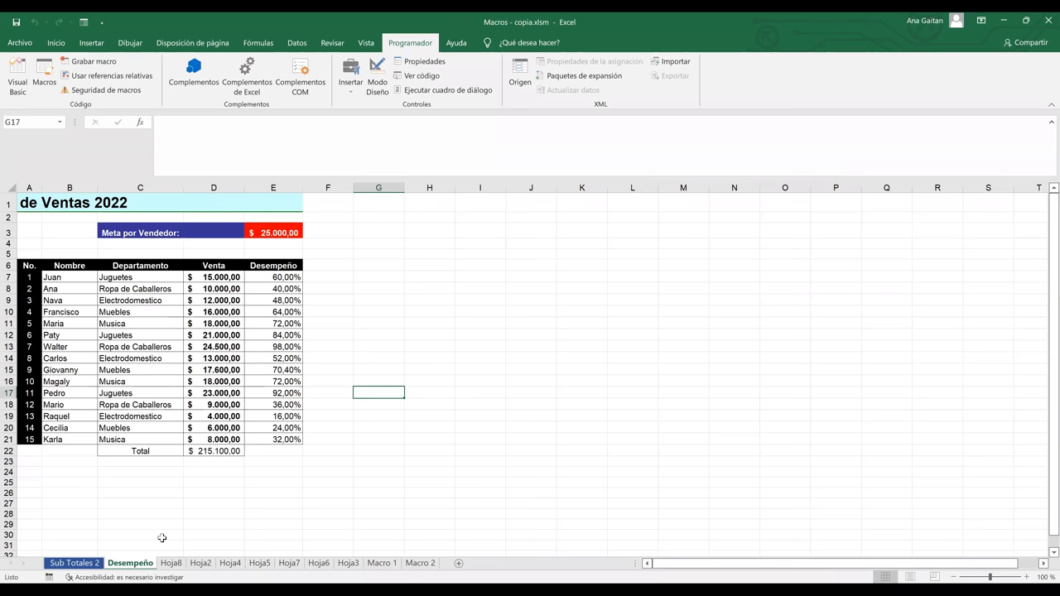
{"action": "left_click_drag", "start_coordinate": [141, 450], "coordinate": [140, 514]}
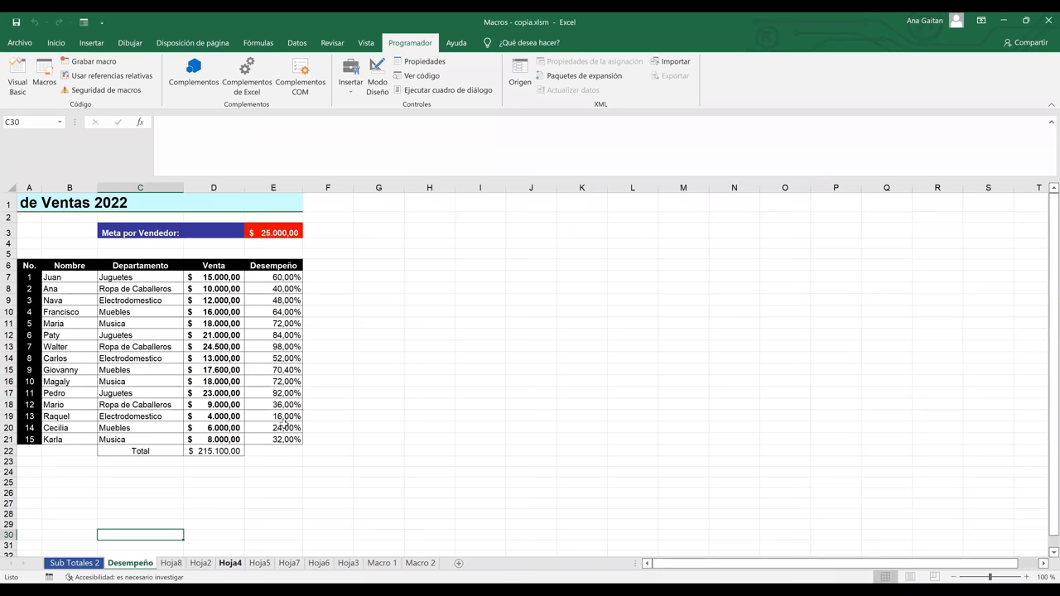
{"action": "left_click", "coordinate": [397, 266]}
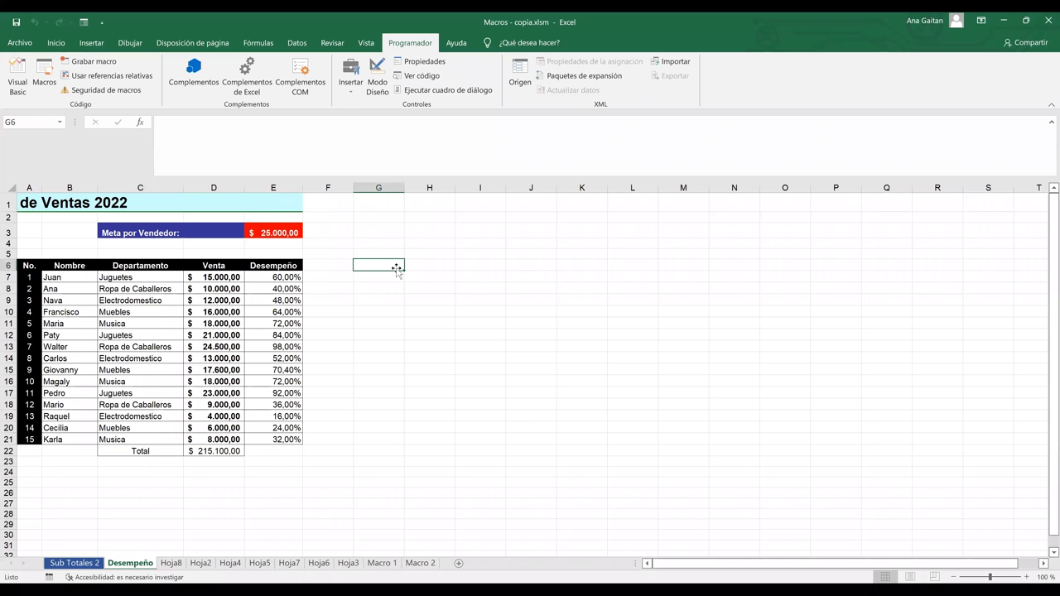
{"action": "left_click", "coordinate": [735, 321]}
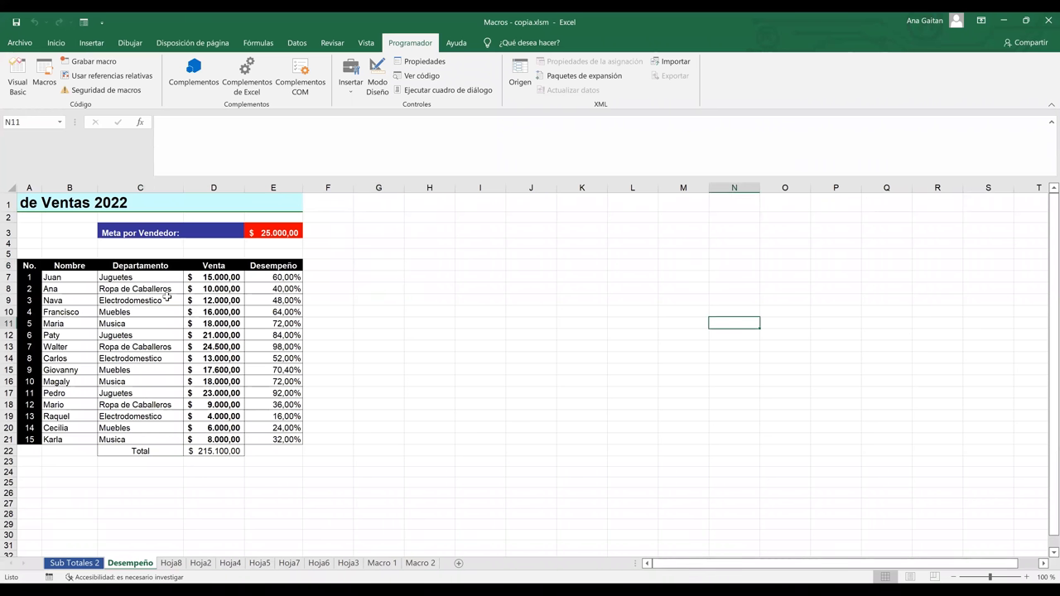
{"action": "left_click", "coordinate": [69, 265]}
{"action": "left_click_drag", "start_coordinate": [69, 265], "coordinate": [69, 267]}
{"action": "left_click_drag", "start_coordinate": [66, 335], "coordinate": [69, 336]}
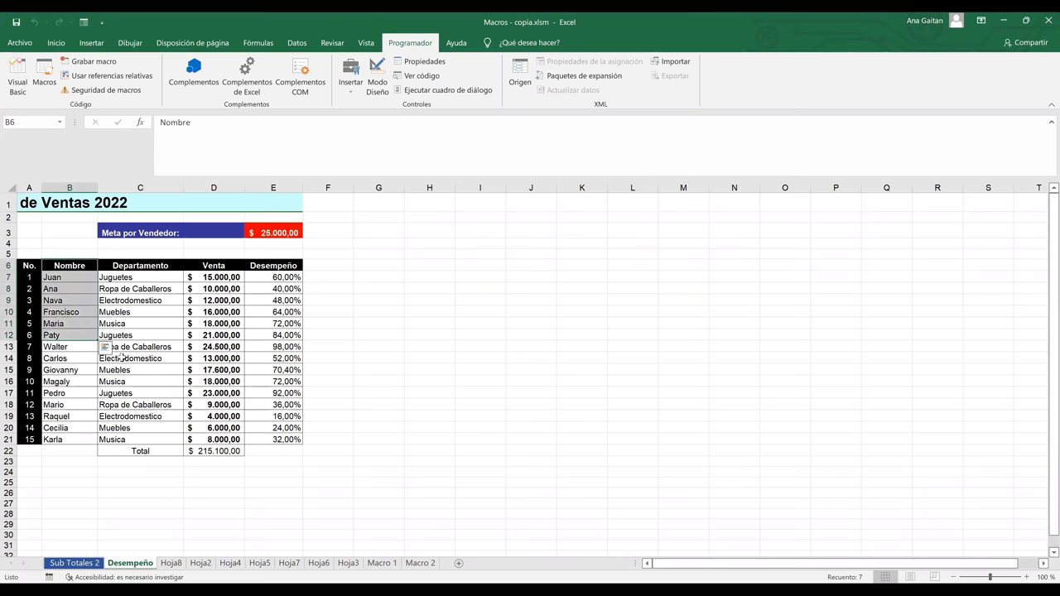
{"action": "left_click_drag", "start_coordinate": [124, 277], "coordinate": [125, 358]}
{"action": "left_click_drag", "start_coordinate": [213, 288], "coordinate": [312, 286]}
Step: Inspect the formula behind the first performance percentage in E7 without changing it
{"action": "left_click", "coordinate": [281, 276]}
{"action": "key", "text": "Down"}
{"action": "double_click", "coordinate": [282, 276]}
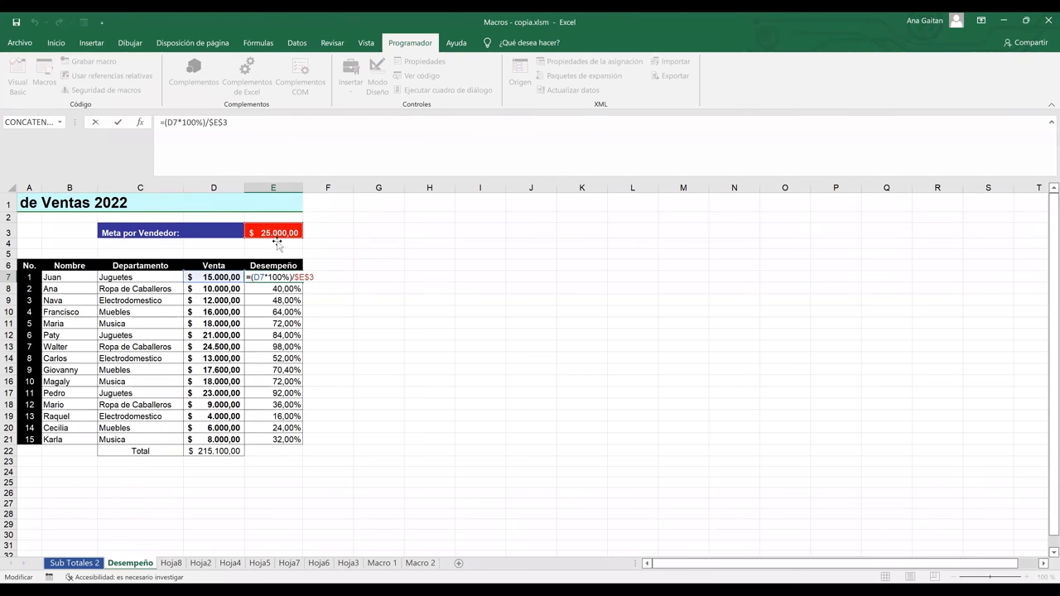
{"action": "key", "text": "Return"}
{"action": "left_click", "coordinate": [306, 309]}
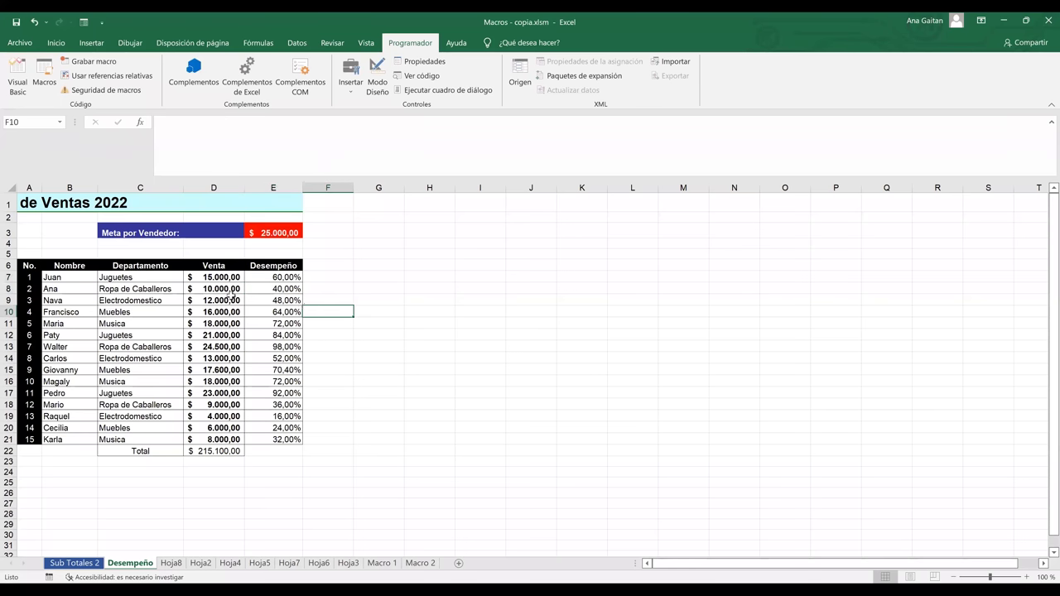
Step: Review the sales amounts of all sellers in the Venta column of the Desempeño sheet
{"action": "left_click_drag", "start_coordinate": [214, 279], "coordinate": [191, 443]}
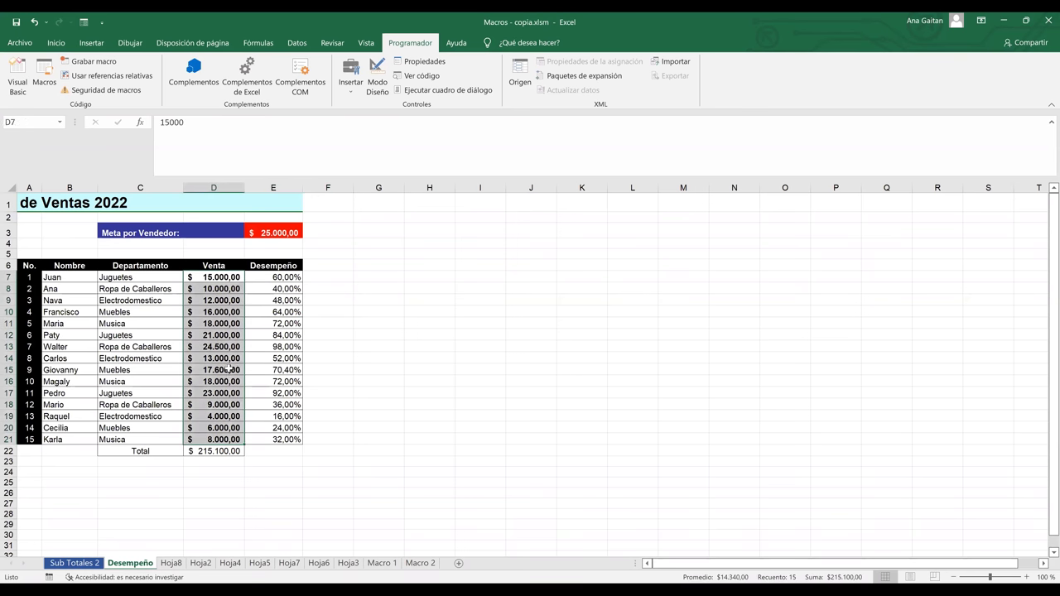
{"action": "left_click", "coordinate": [229, 369]}
{"action": "left_click", "coordinate": [379, 322]}
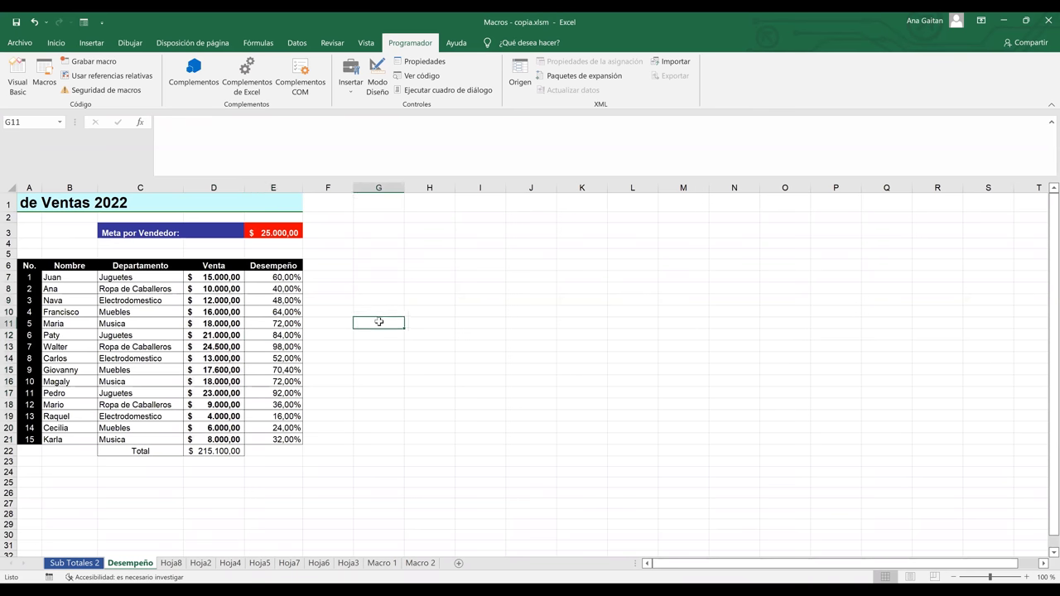
{"action": "left_click", "coordinate": [367, 300]}
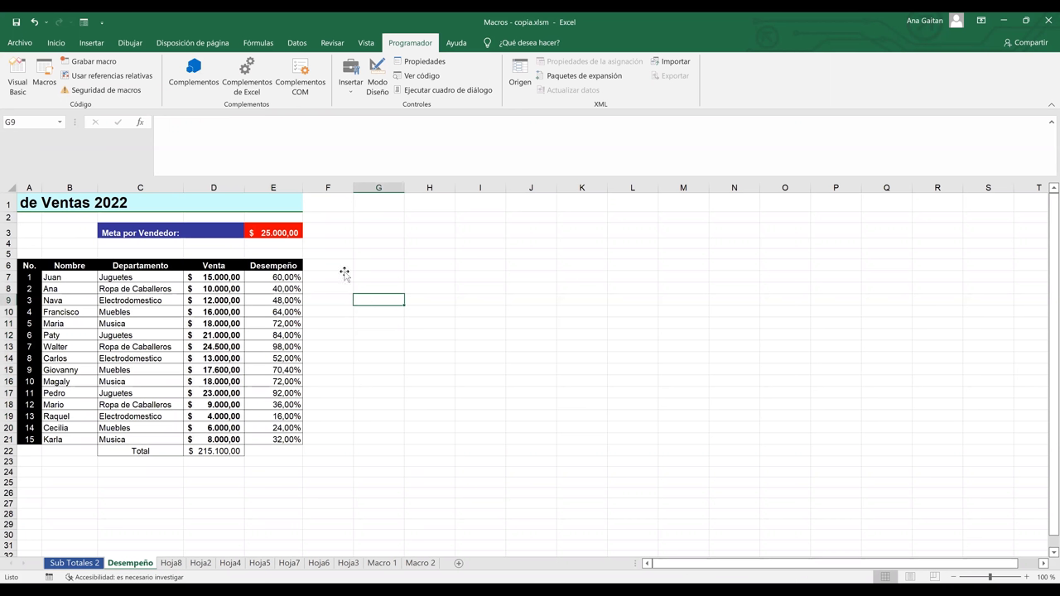
{"action": "left_click", "coordinate": [343, 276]}
{"action": "left_click_drag", "start_coordinate": [213, 276], "coordinate": [209, 313]}
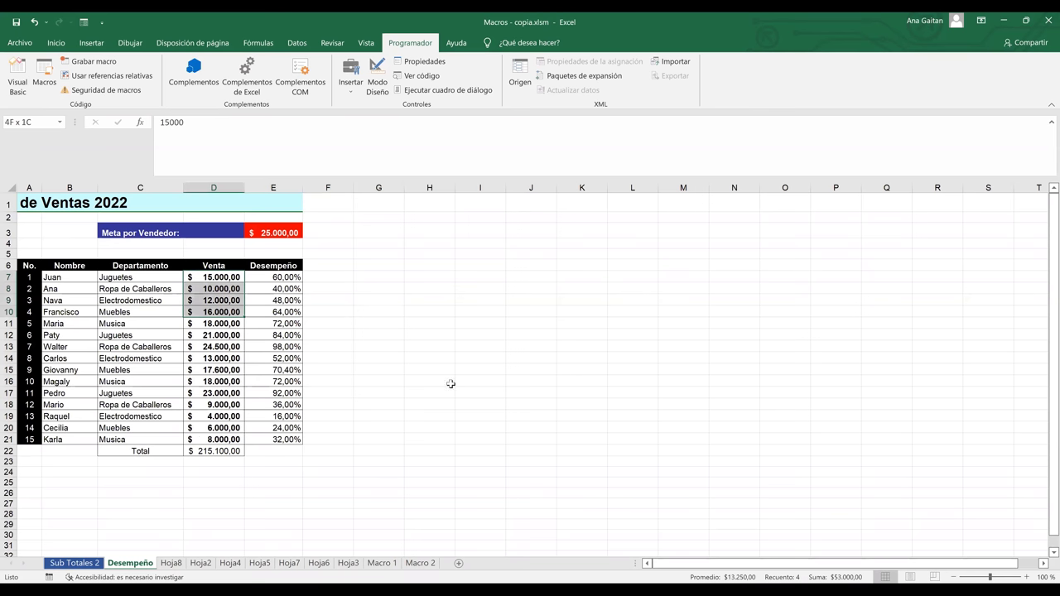
{"action": "key", "text": "shift+Down"}
{"action": "key", "text": "shift+Down"}
{"action": "key", "text": "shift+Down"}
{"action": "key", "text": "shift+Down"}
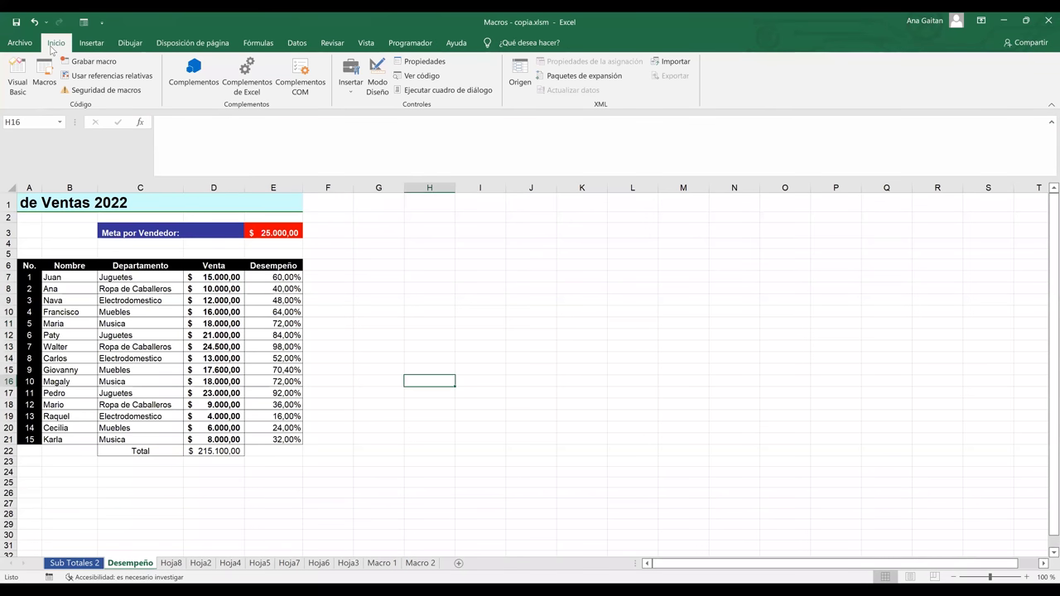
Step: View the conditional formatting rules for highlighting cells, close them and select the Venta amounts in D7:D21
{"action": "left_click", "coordinate": [55, 43]}
{"action": "left_click", "coordinate": [554, 79]}
{"action": "mouse_move", "coordinate": [562, 118]}
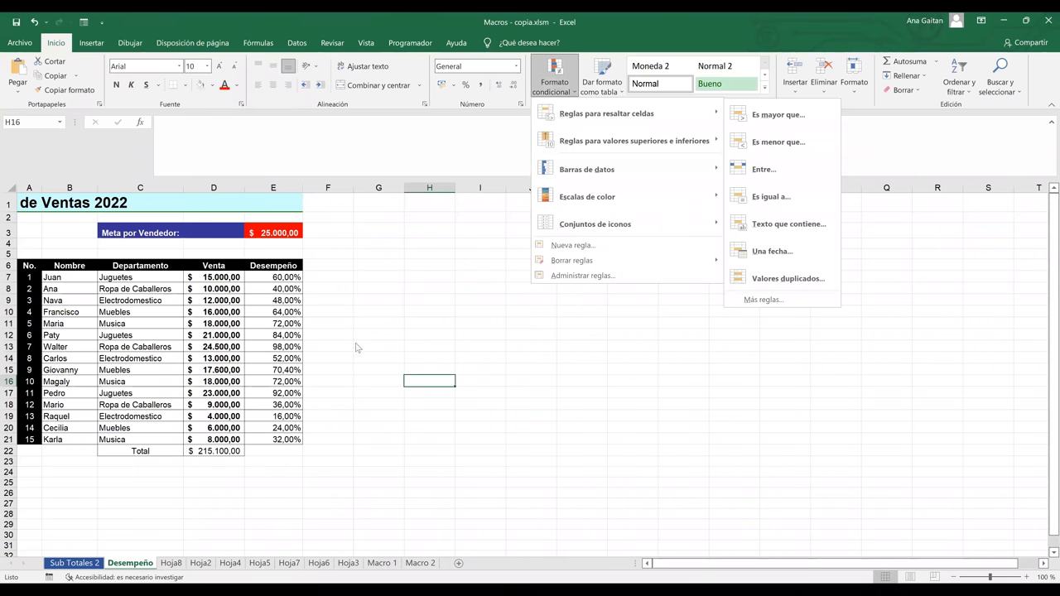
{"action": "left_click", "coordinate": [217, 307]}
{"action": "left_click_drag", "start_coordinate": [214, 277], "coordinate": [214, 358]}
{"action": "left_click_drag", "start_coordinate": [209, 409], "coordinate": [202, 439]}
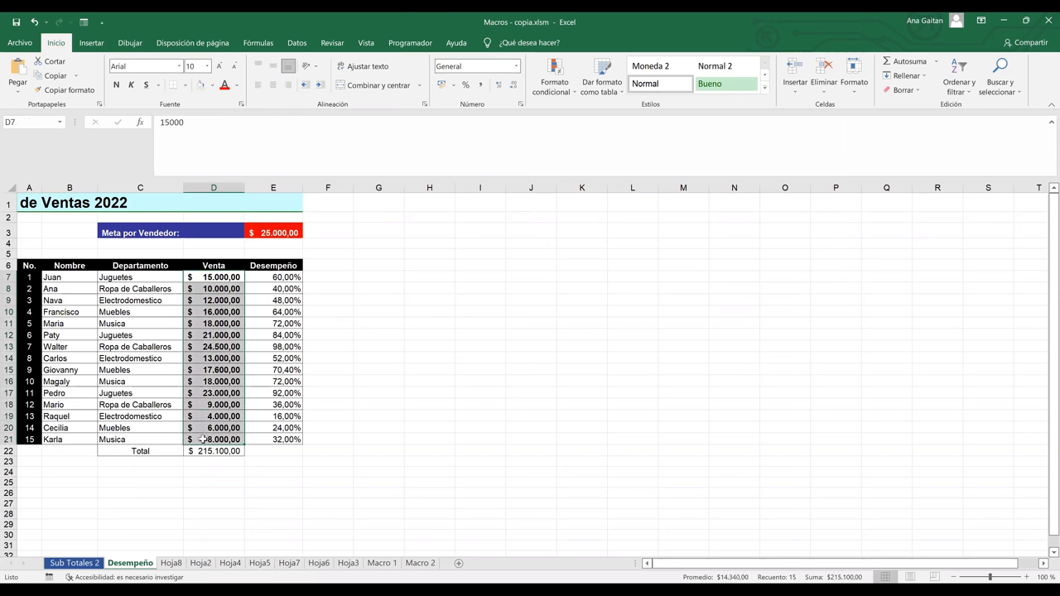
Step: Compare the Venta amounts in D7:D21 with the per-seller goal in E3
{"action": "left_click", "coordinate": [273, 233]}
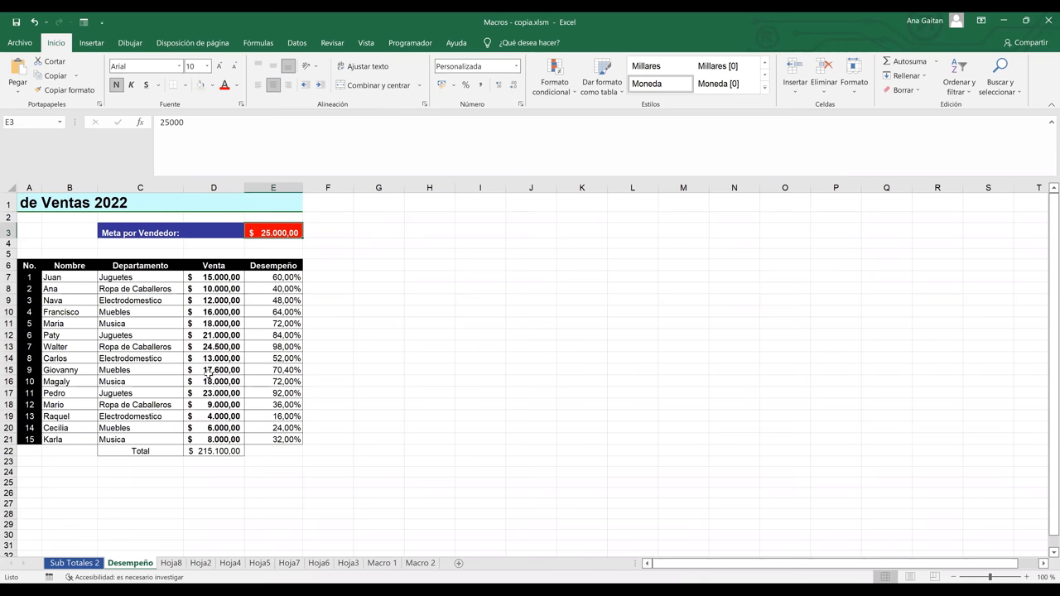
{"action": "left_click", "coordinate": [326, 372]}
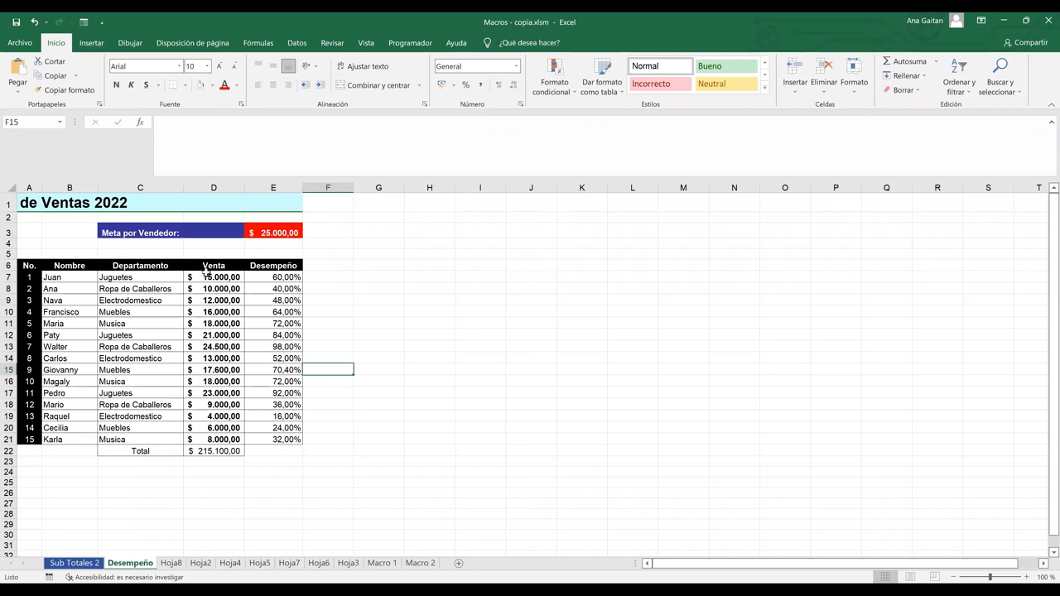
{"action": "left_click", "coordinate": [290, 238]}
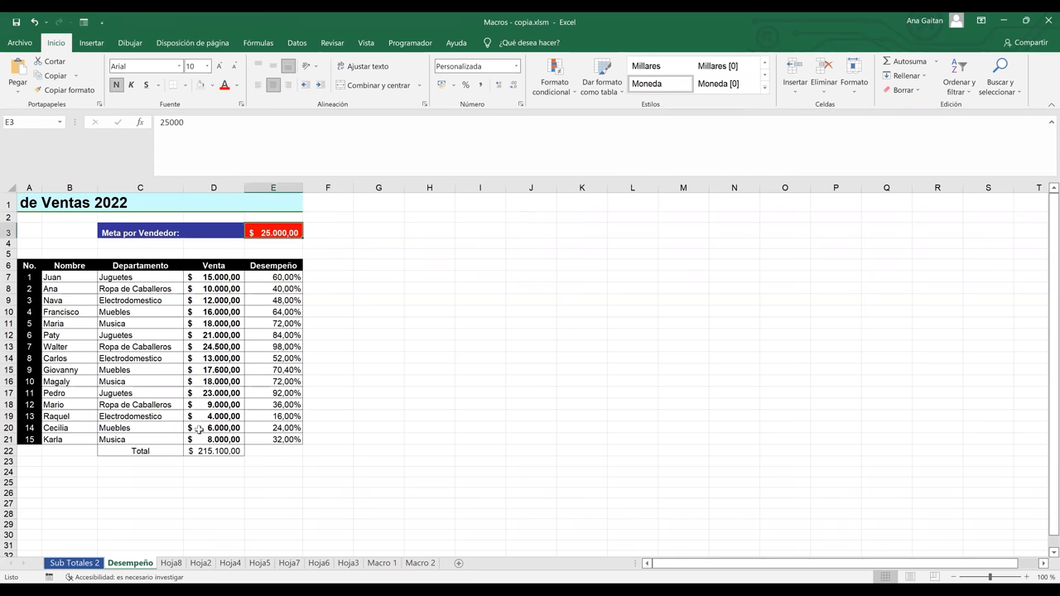
{"action": "left_click_drag", "start_coordinate": [213, 277], "coordinate": [214, 439]}
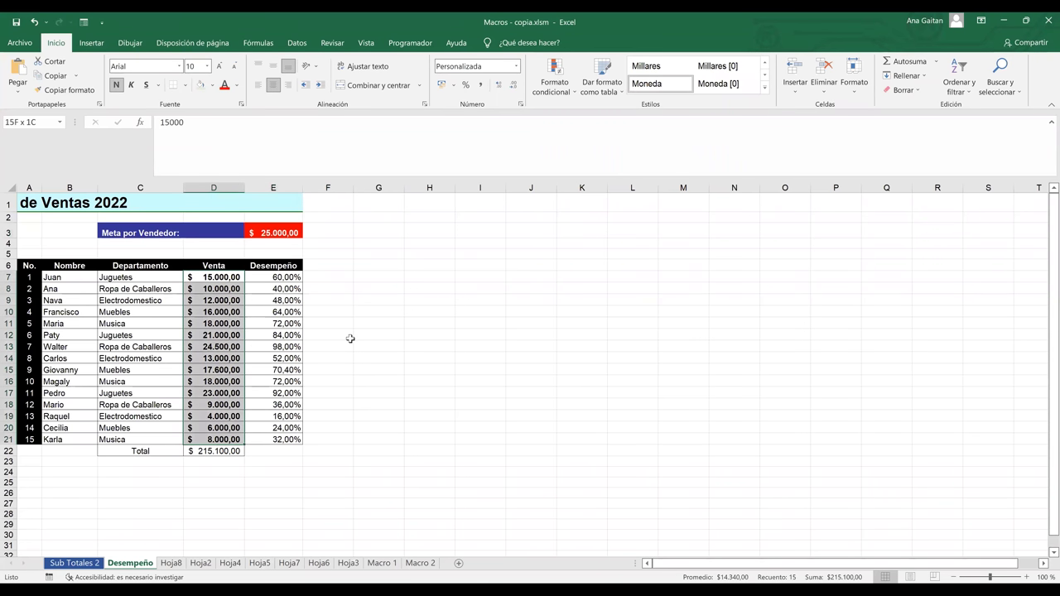
{"action": "left_click", "coordinate": [350, 336]}
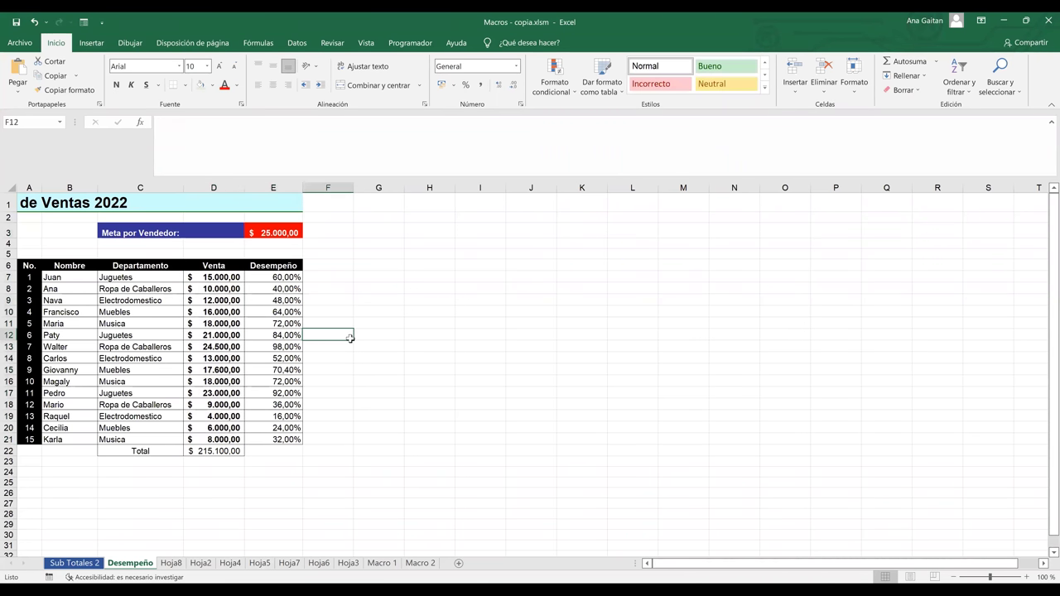
{"action": "left_click_drag", "start_coordinate": [211, 277], "coordinate": [203, 445]}
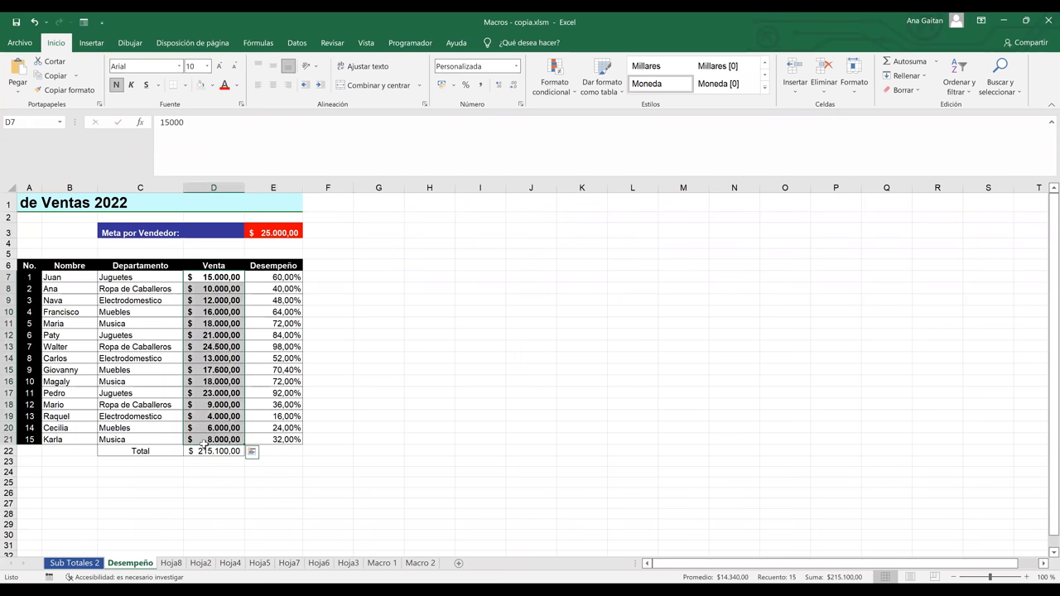
{"action": "left_click", "coordinate": [386, 450]}
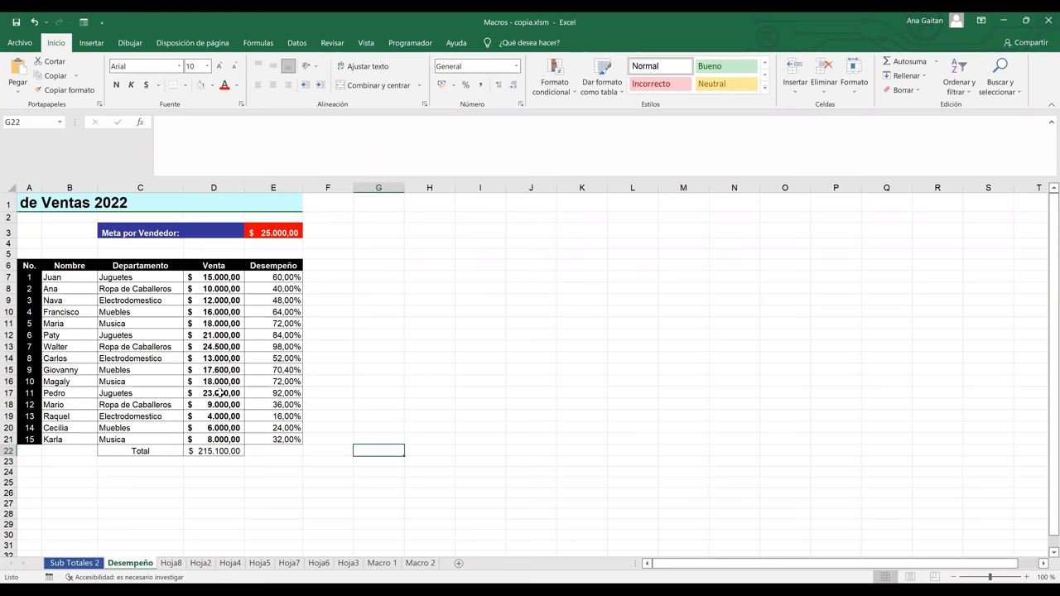
{"action": "key", "text": "Left"}
{"action": "key", "text": "Left"}
{"action": "key", "text": "Left"}
{"action": "key", "text": "Up"}
{"action": "key", "text": "Up"}
{"action": "key", "text": "Up"}
{"action": "key", "text": "Up"}
{"action": "key", "text": "Up"}
{"action": "key", "text": "Up"}
{"action": "key", "text": "Up"}
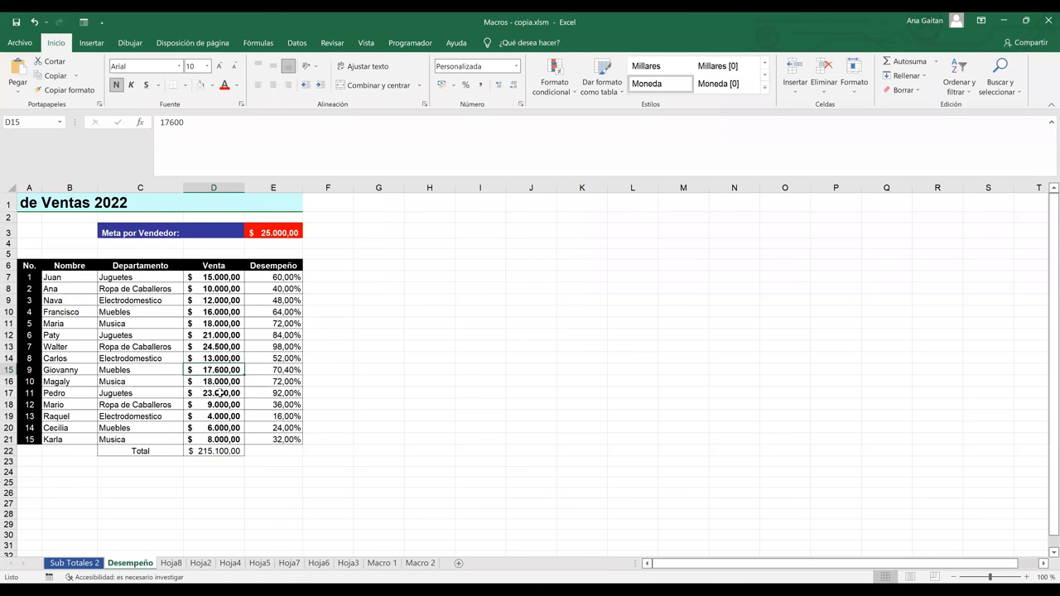
{"action": "key", "text": "Right"}
{"action": "key", "text": "Right"}
{"action": "key", "text": "Right"}
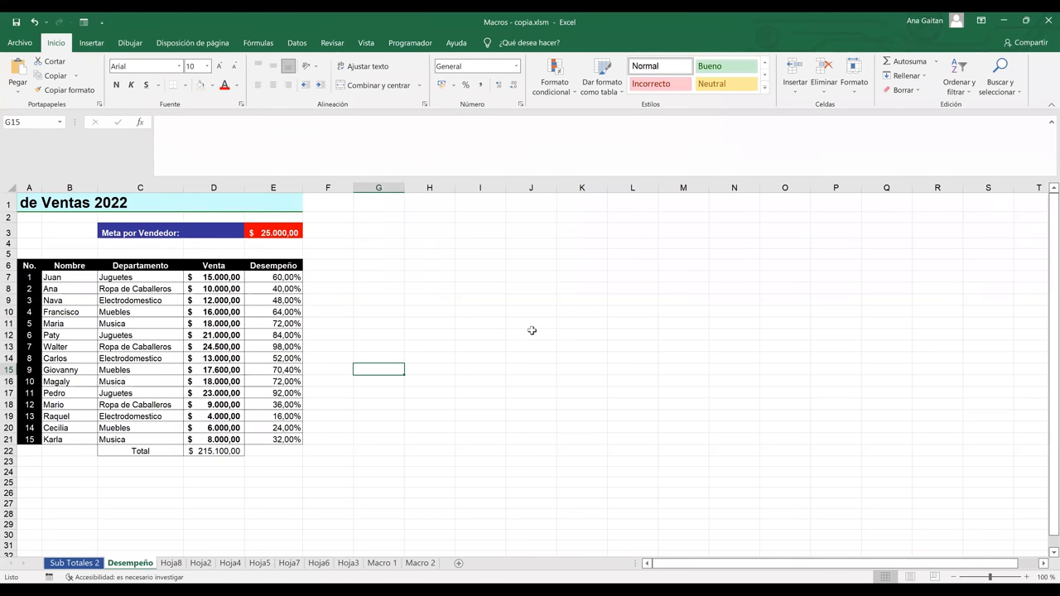
{"action": "left_click", "coordinate": [532, 332]}
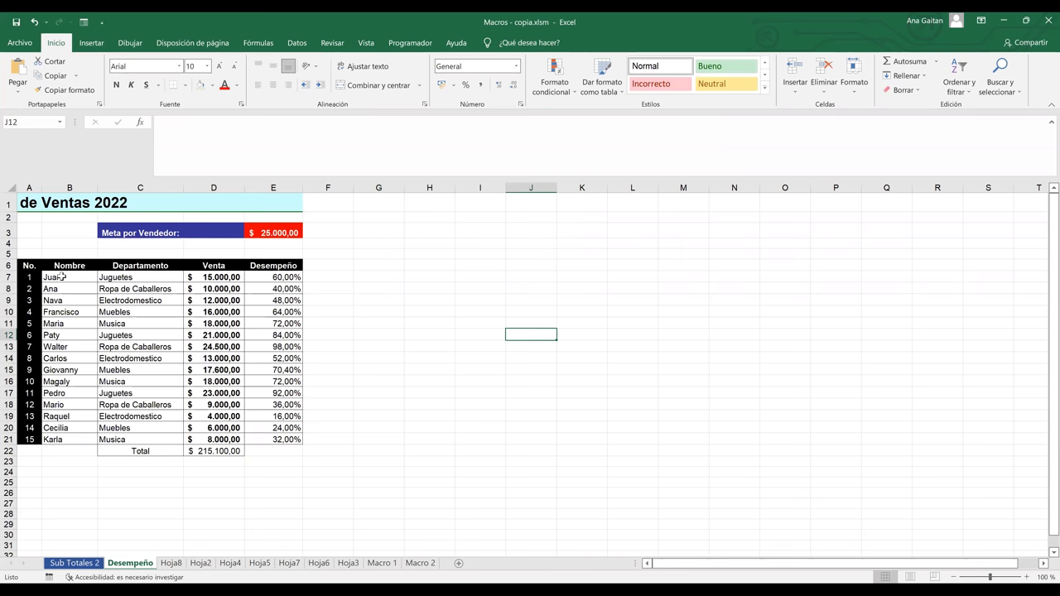
Step: Examine the seller names in column B and the departments in column C of the Desempeño table
{"action": "left_click_drag", "start_coordinate": [62, 283], "coordinate": [101, 418]}
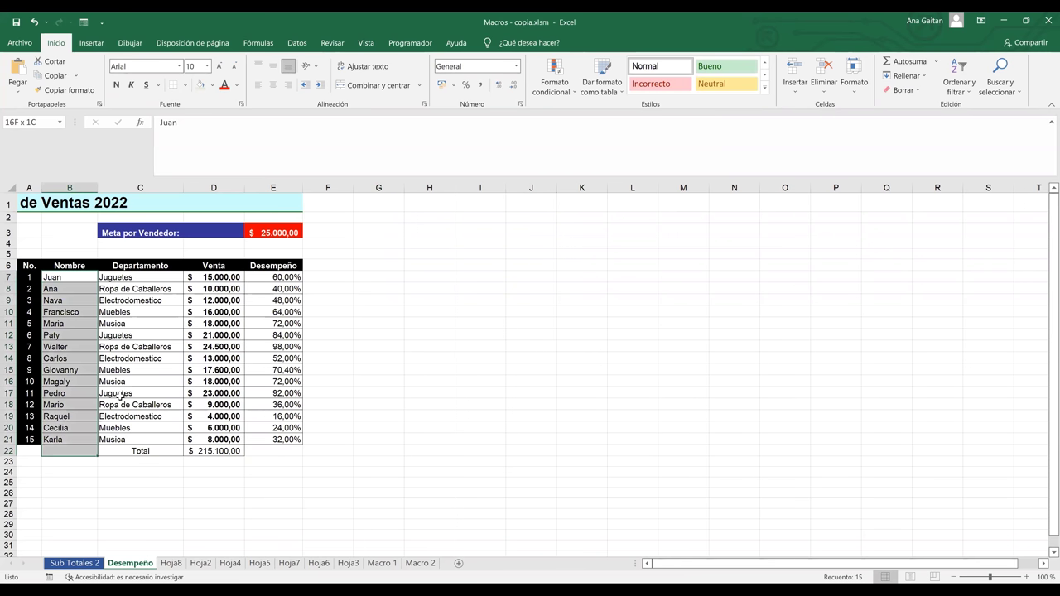
{"action": "left_click", "coordinate": [121, 335]}
{"action": "left_click", "coordinate": [30, 266]}
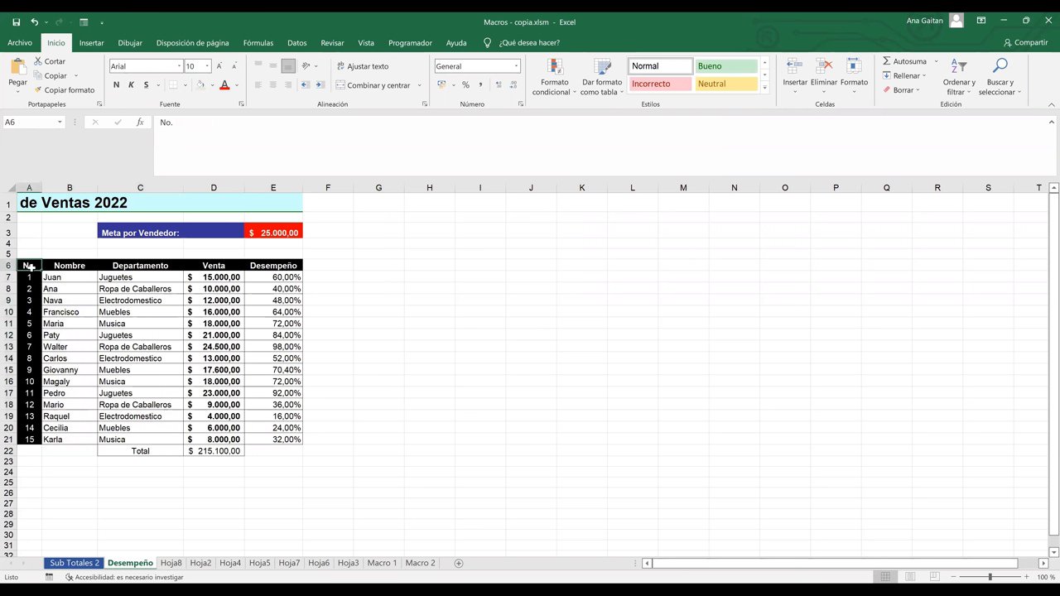
{"action": "left_click", "coordinate": [66, 266]}
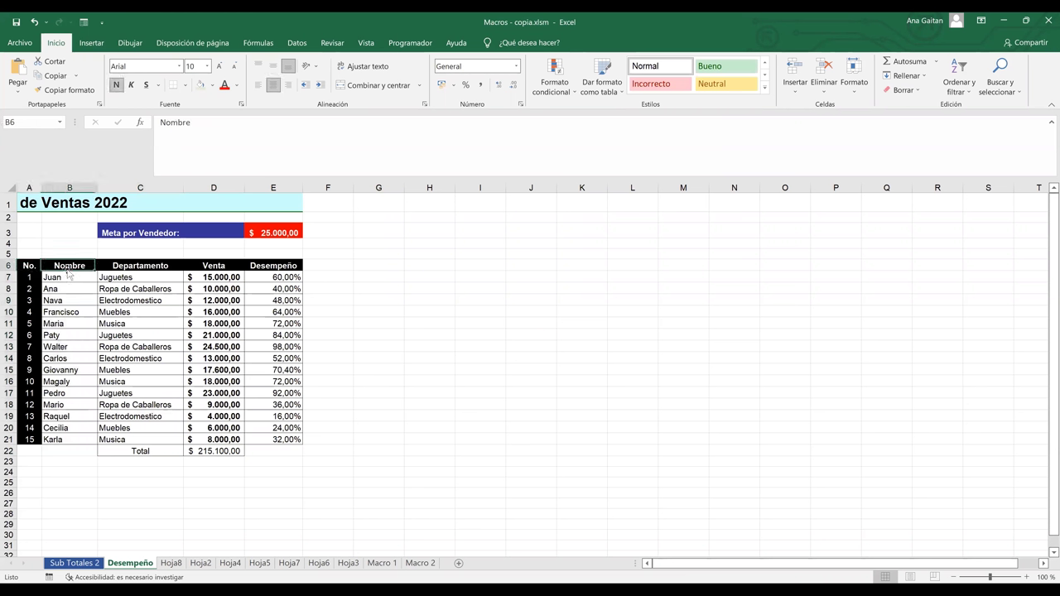
{"action": "left_click", "coordinate": [122, 265]}
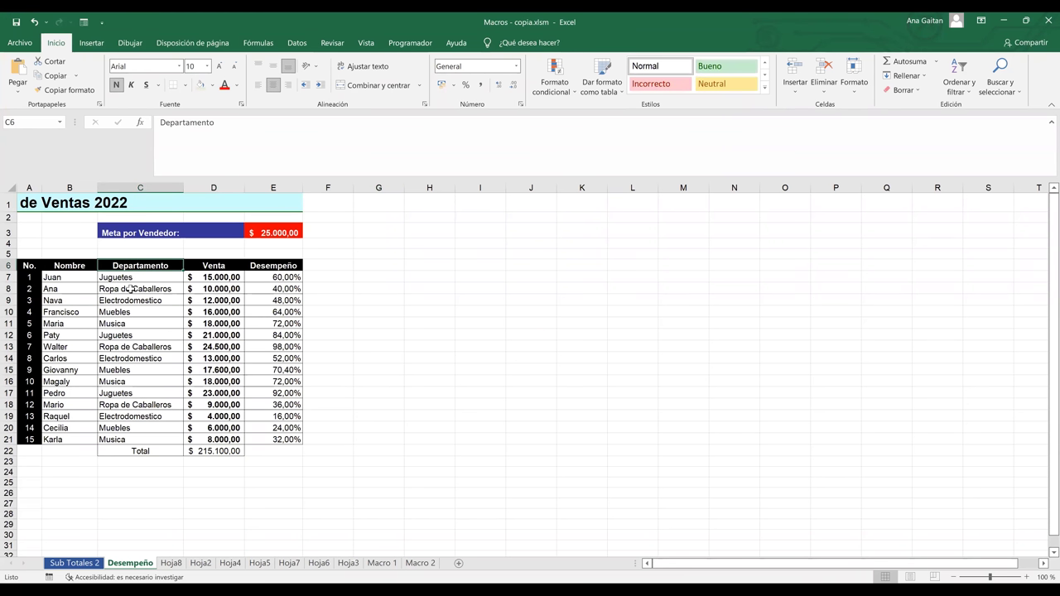
{"action": "key", "text": "Down"}
{"action": "key", "text": "Down"}
{"action": "key", "text": "Down"}
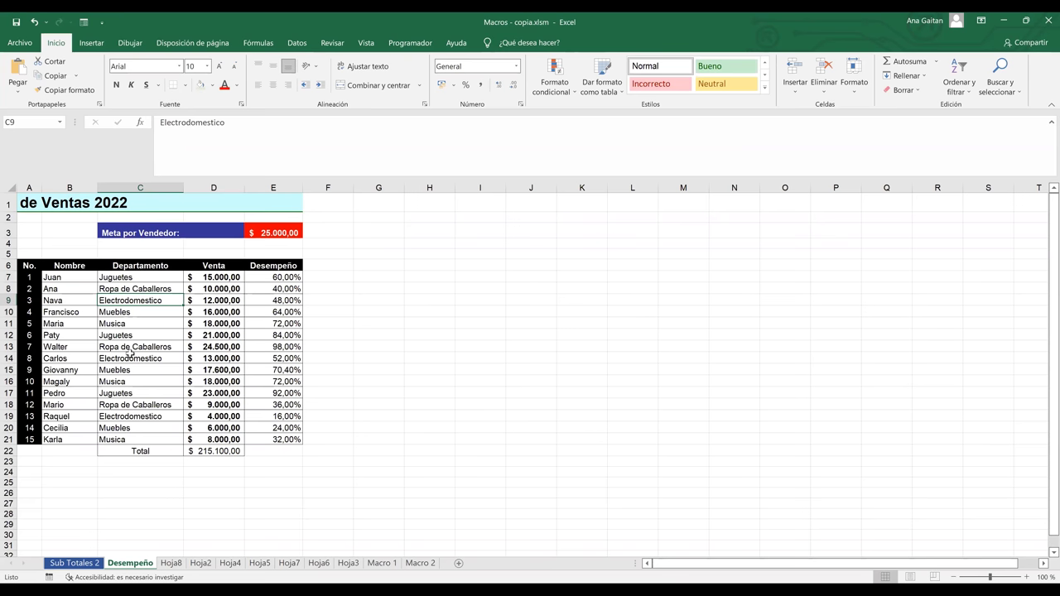
{"action": "left_click", "coordinate": [136, 393]}
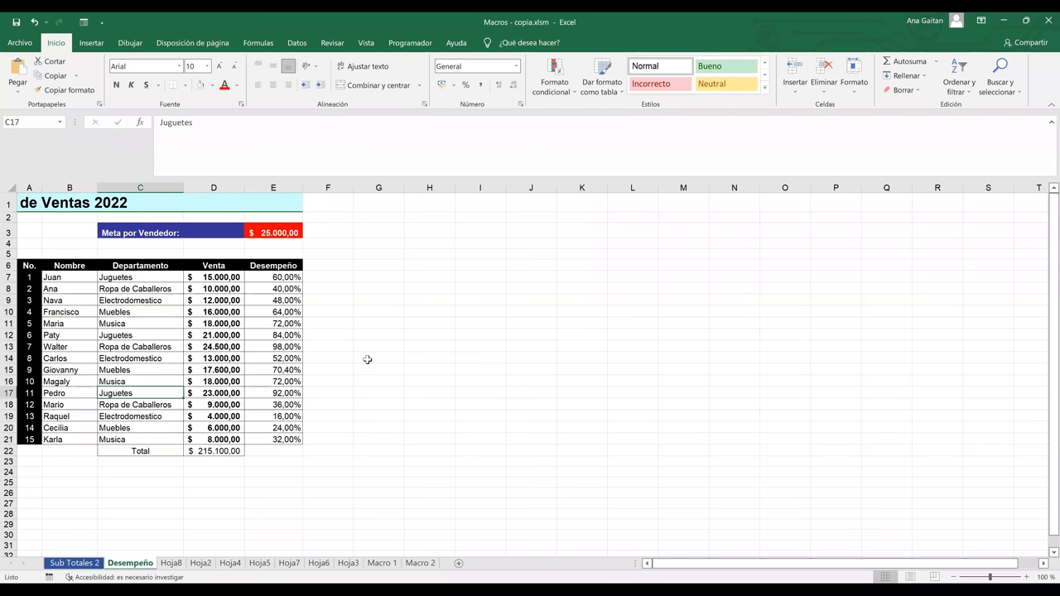
{"action": "left_click", "coordinate": [367, 359]}
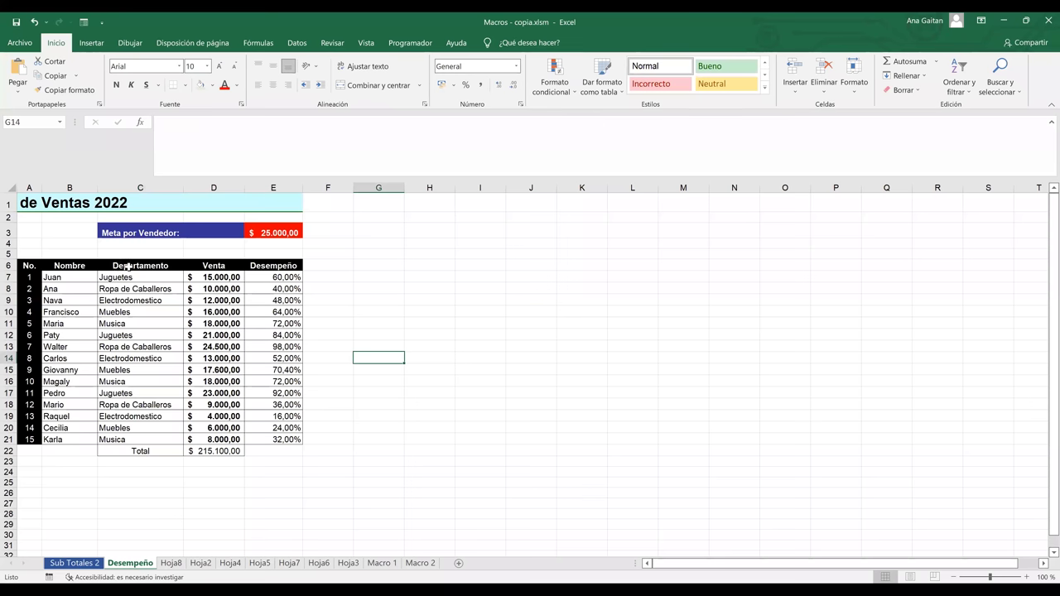
Step: Review the sellers' departments and names alongside their Venta amounts in column D
{"action": "left_click", "coordinate": [128, 266]}
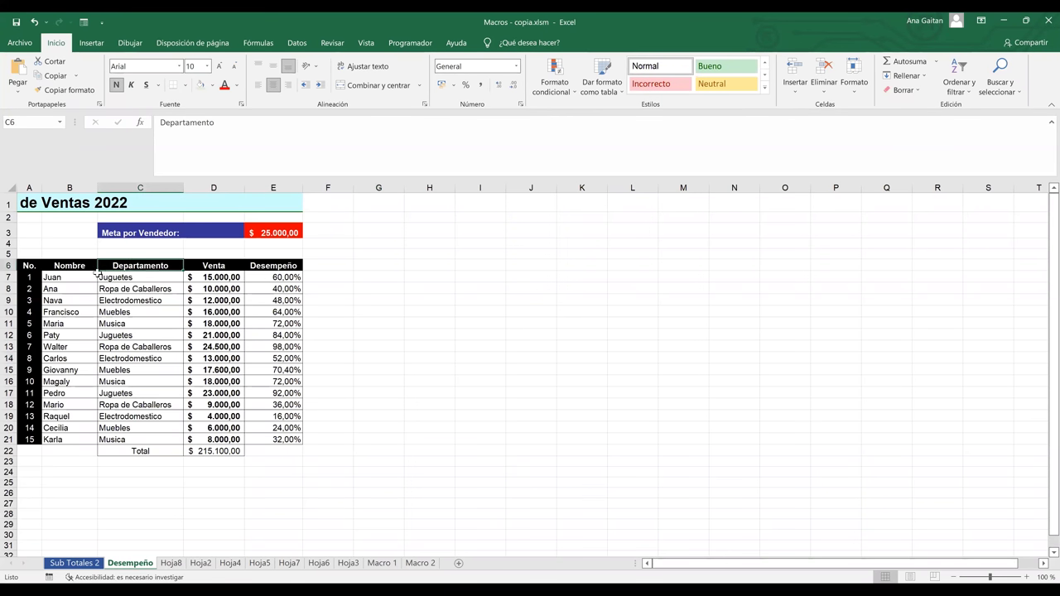
{"action": "left_click", "coordinate": [66, 280]}
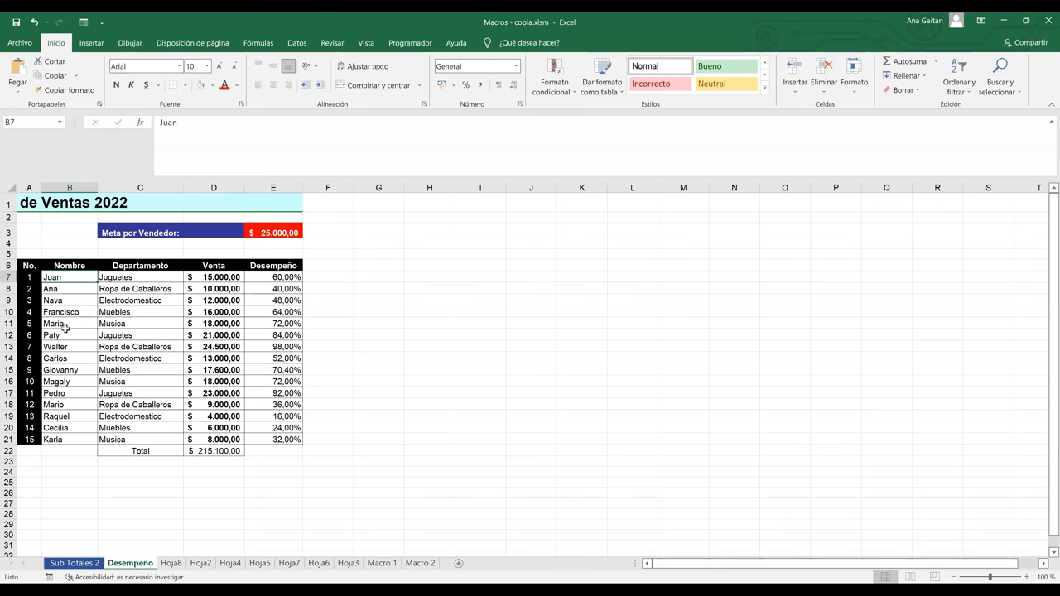
{"action": "left_click", "coordinate": [224, 411]}
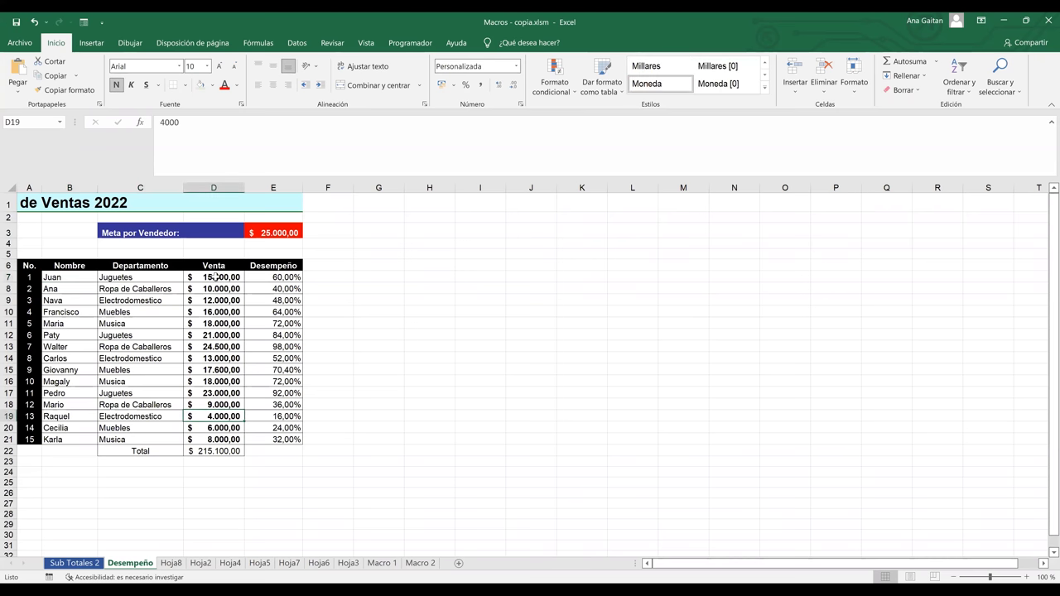
{"action": "left_click", "coordinate": [215, 278]}
{"action": "left_click_drag", "start_coordinate": [206, 358], "coordinate": [208, 432]}
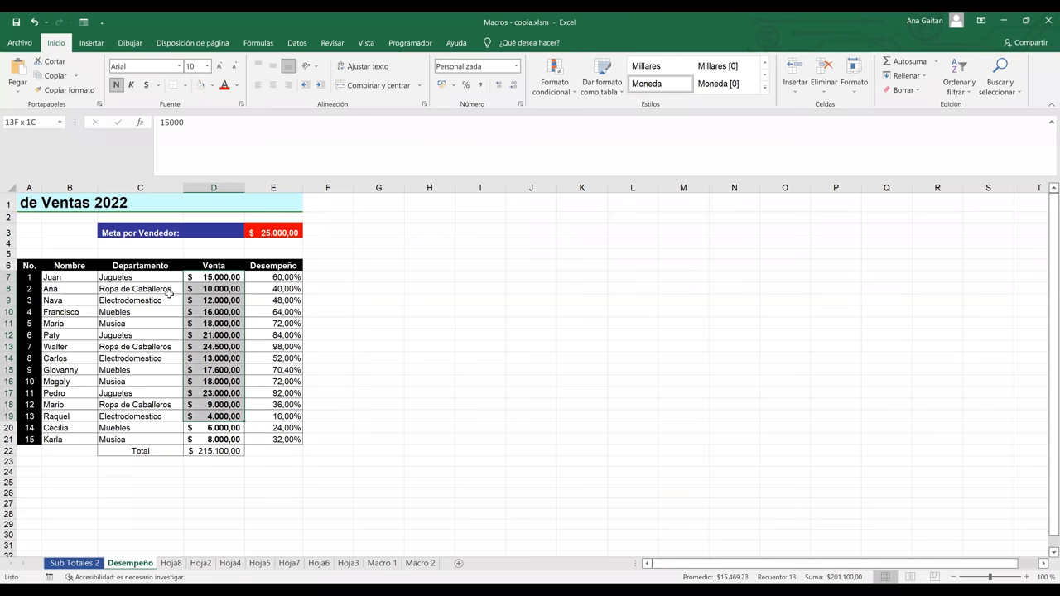
{"action": "left_click_drag", "start_coordinate": [58, 276], "coordinate": [149, 439]}
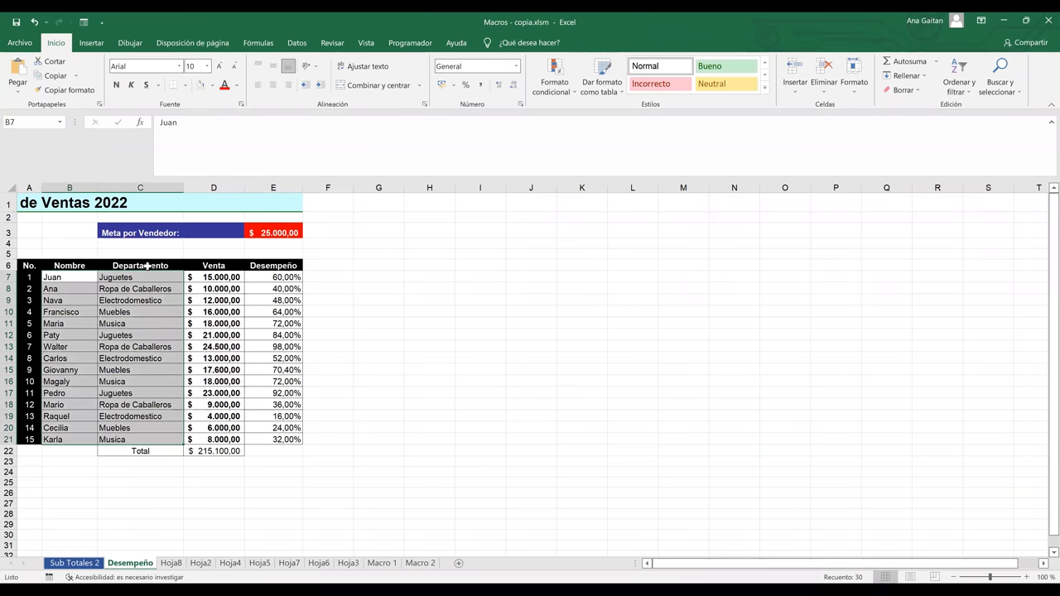
{"action": "left_click", "coordinate": [70, 265]}
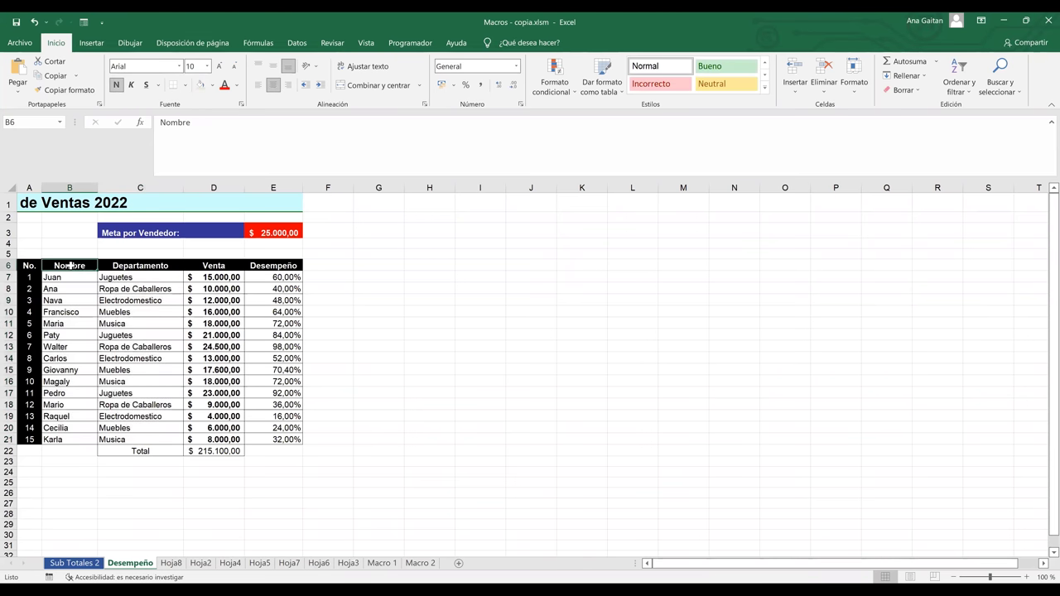
{"action": "left_click", "coordinate": [128, 265]}
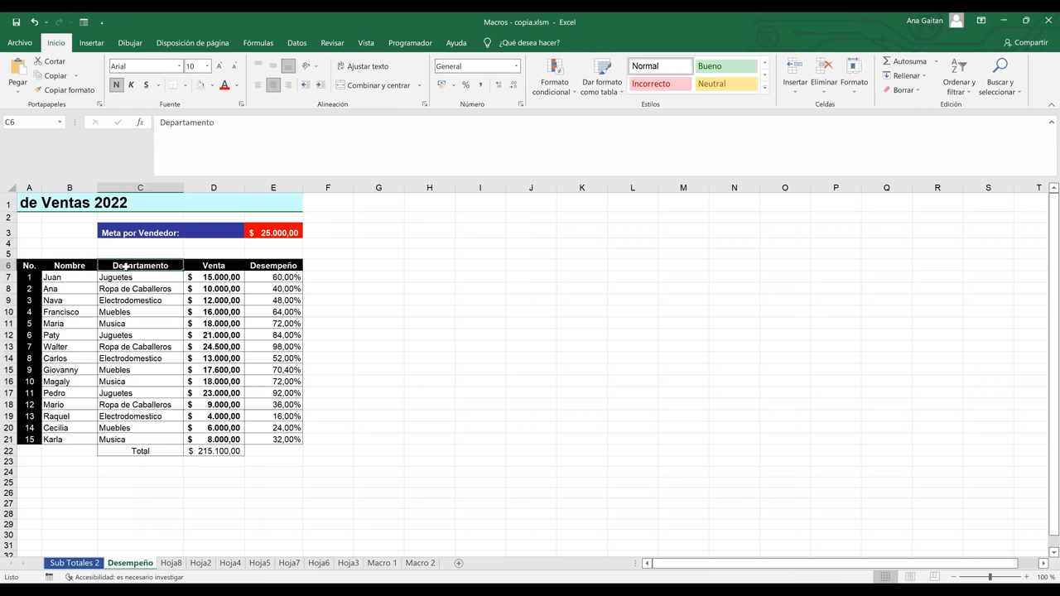
Step: Examine the Departamento and Nombre columns as the two sort criteria for the sales table
{"action": "key", "text": "shift+Down"}
{"action": "key", "text": "shift+Down"}
{"action": "key", "text": "shift+Down"}
{"action": "key", "text": "shift+Down"}
{"action": "key", "text": "shift+Down"}
{"action": "key", "text": "shift+Down"}
{"action": "key", "text": "shift+Down"}
{"action": "key", "text": "shift+Down"}
{"action": "key", "text": "shift+Down"}
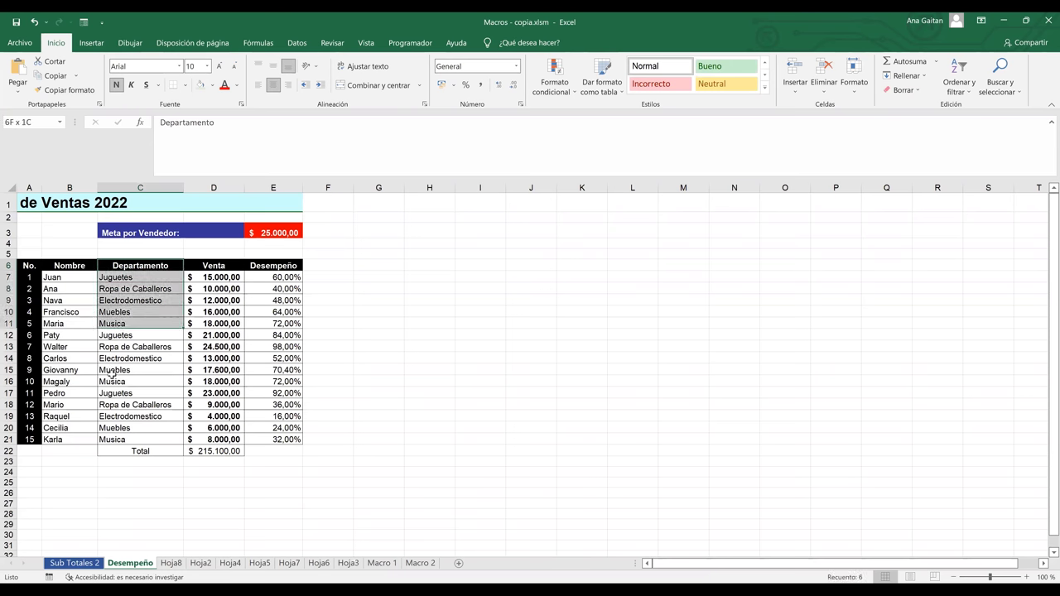
{"action": "left_click", "coordinate": [66, 265]}
{"action": "left_click", "coordinate": [129, 265], "text": "shift"}
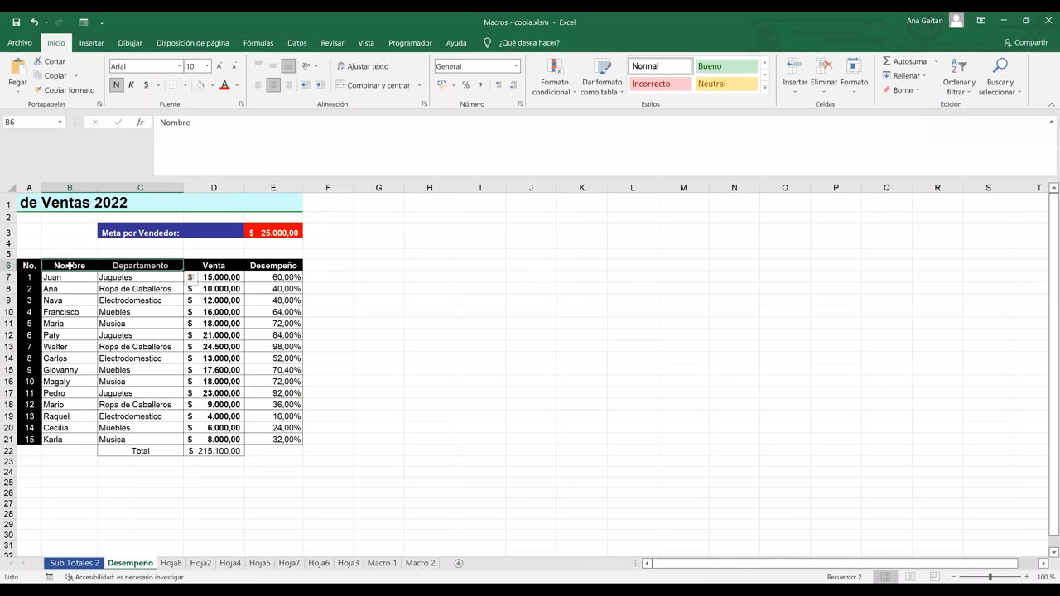
{"action": "left_click", "coordinate": [70, 187]}
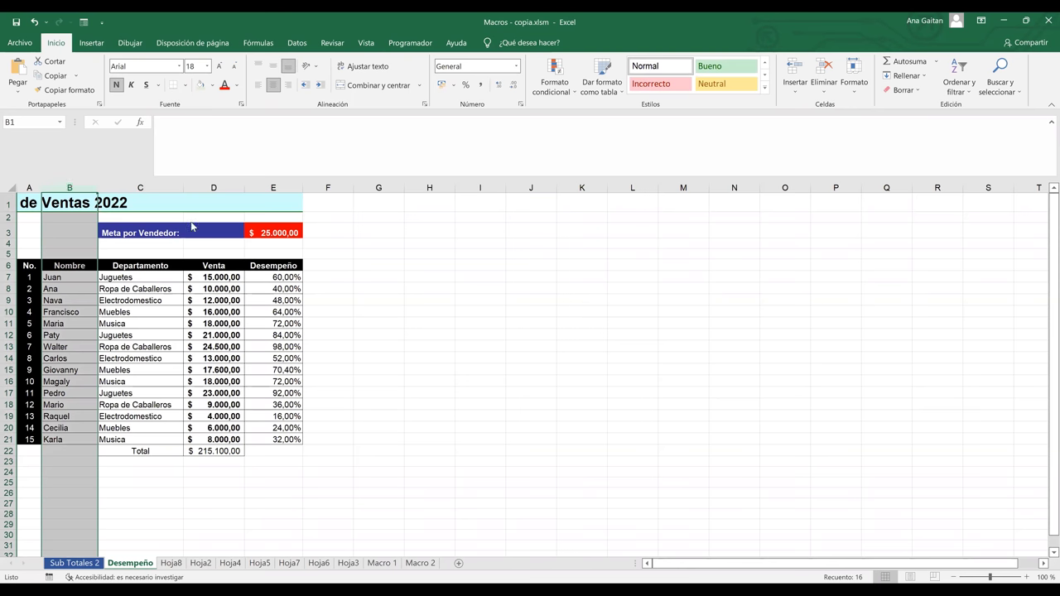
{"action": "left_click", "coordinate": [71, 262]}
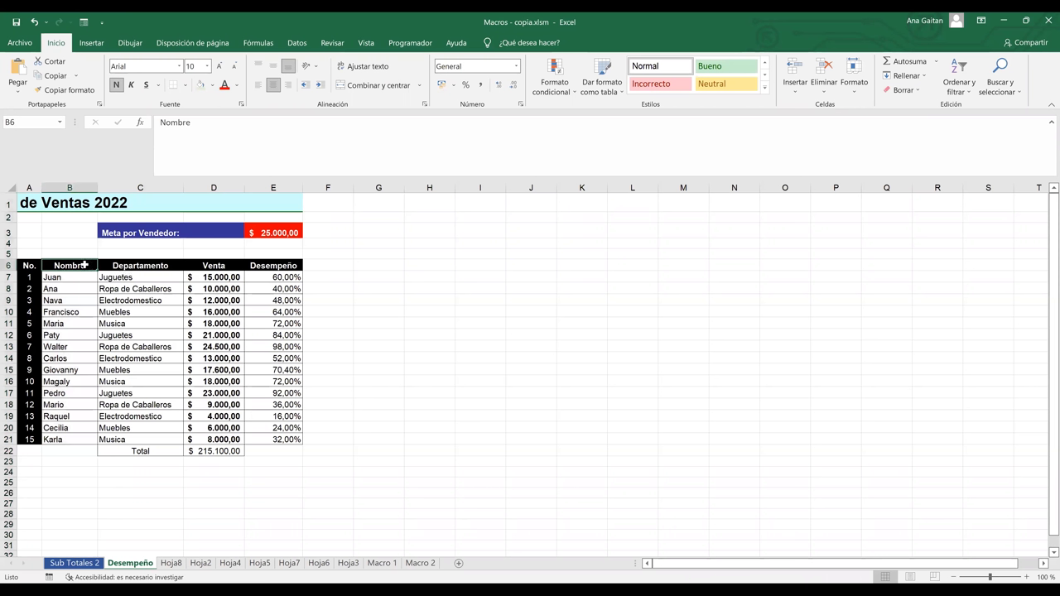
{"action": "left_click", "coordinate": [377, 281]}
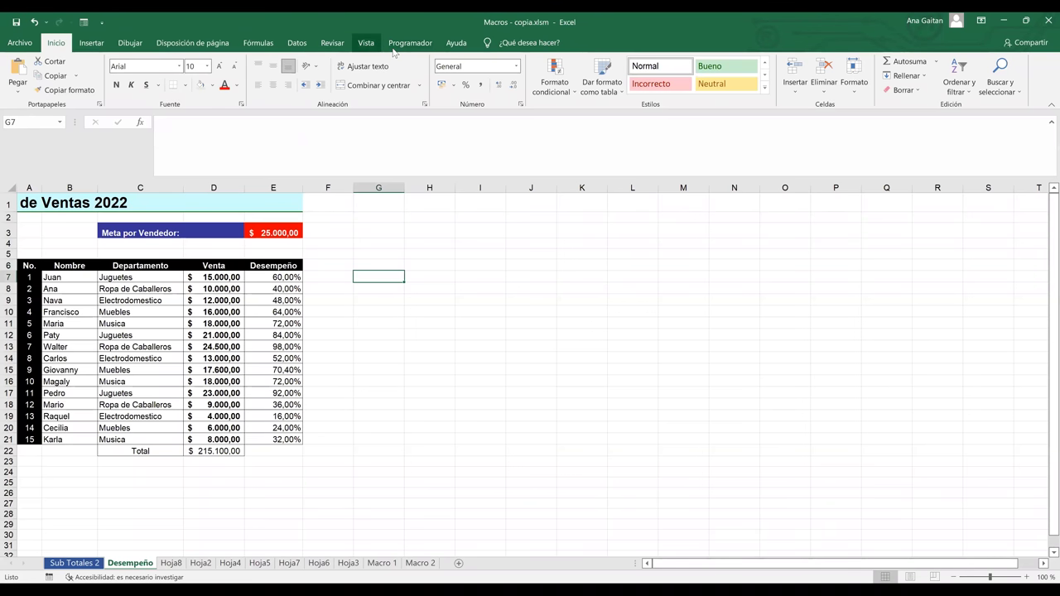
Step: Start recording a macro named METAVENDEDOR, stored in Libro de macros personal
{"action": "left_click", "coordinate": [396, 47]}
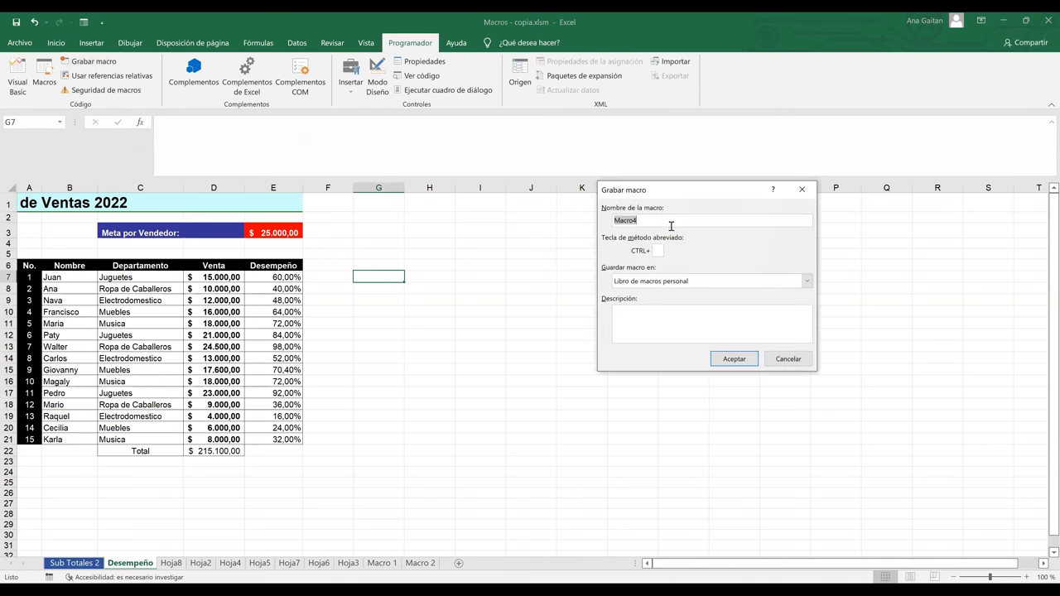
{"action": "key", "text": "BackSpace"}
{"action": "type", "text": "m"}
{"action": "key", "text": "BackSpace"}
{"action": "type", "text": "METAVEND"}
{"action": "type", "text": "EDOR"}
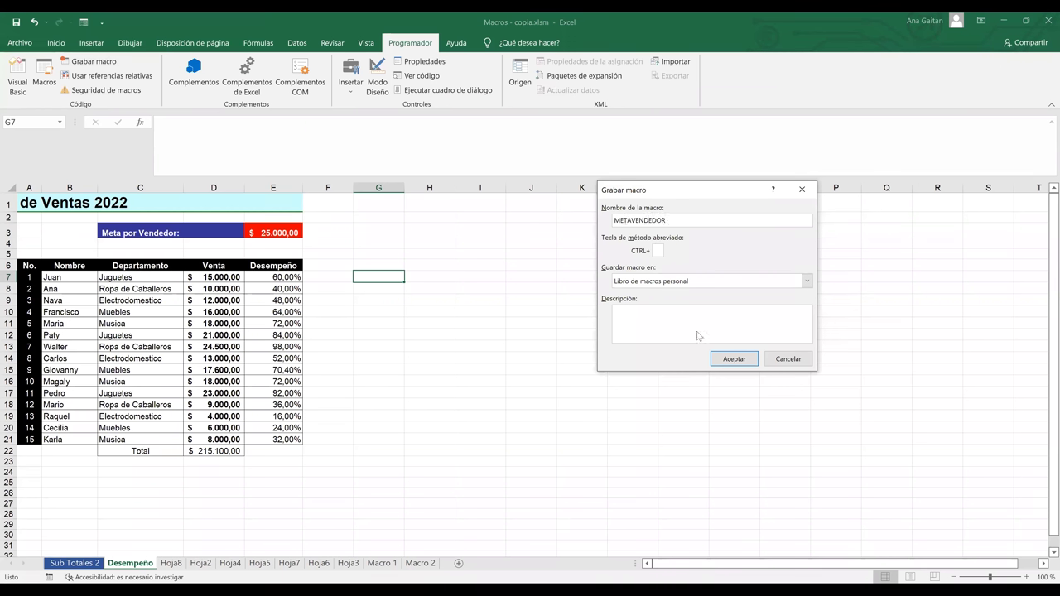
{"action": "left_click", "coordinate": [746, 361]}
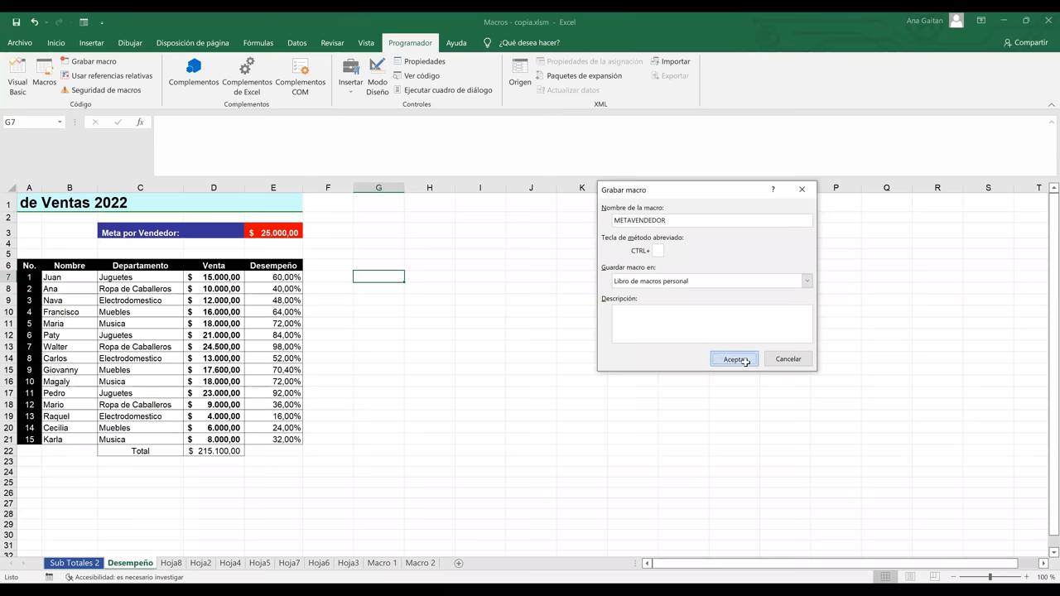
Step: Sort the sales table A6:E21 by Departamento and then by Nombre, both by cell values from A to Z
{"action": "left_click", "coordinate": [29, 265]}
{"action": "key", "text": "ctrl+shift+Right"}
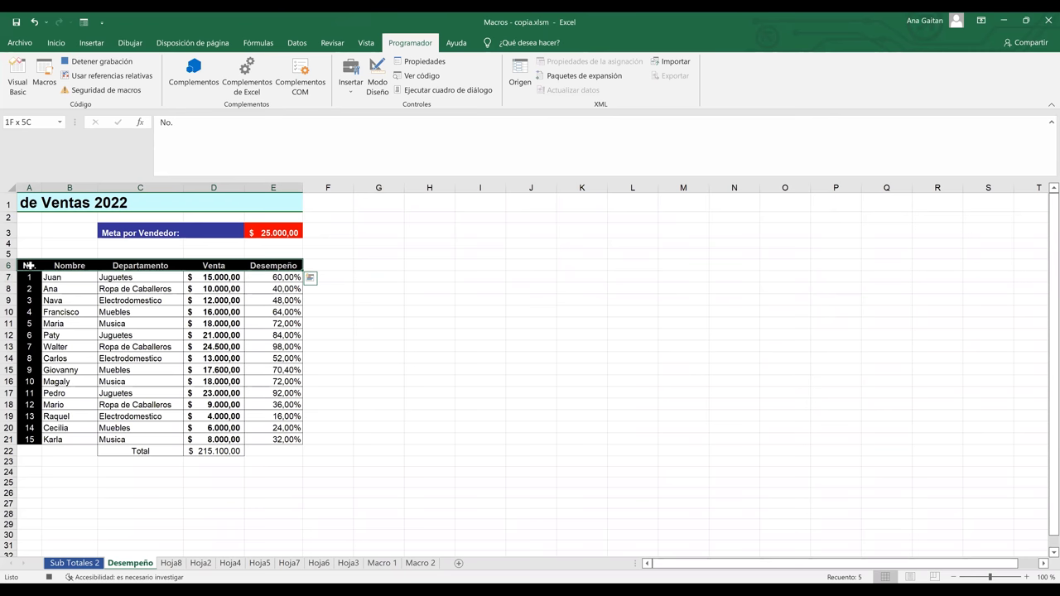
{"action": "key", "text": "ctrl+shift+Down"}
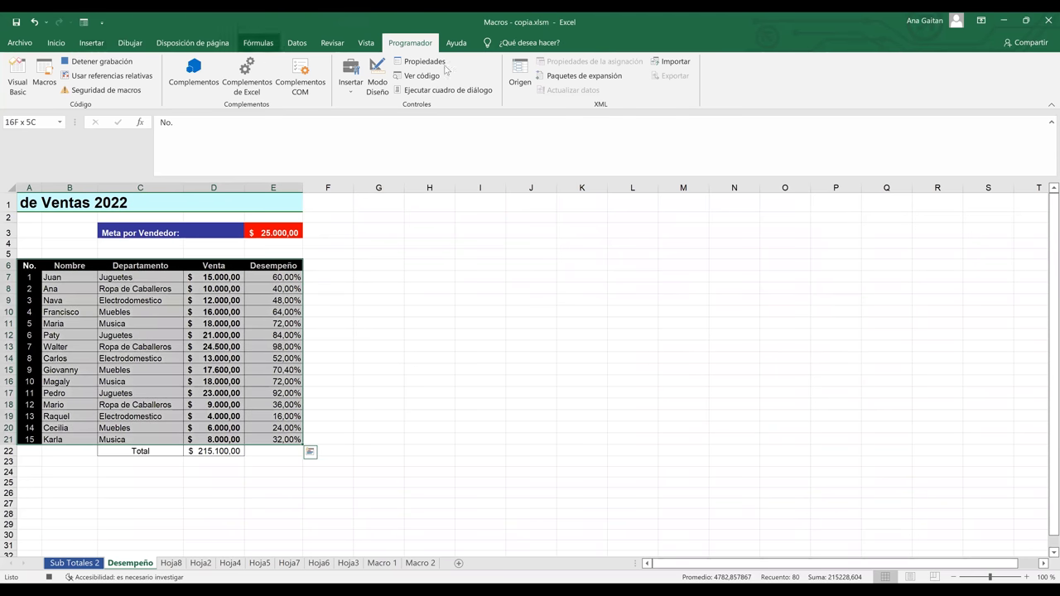
{"action": "scroll", "coordinate": [446, 70], "scroll_direction": "up", "scroll_amount": 3}
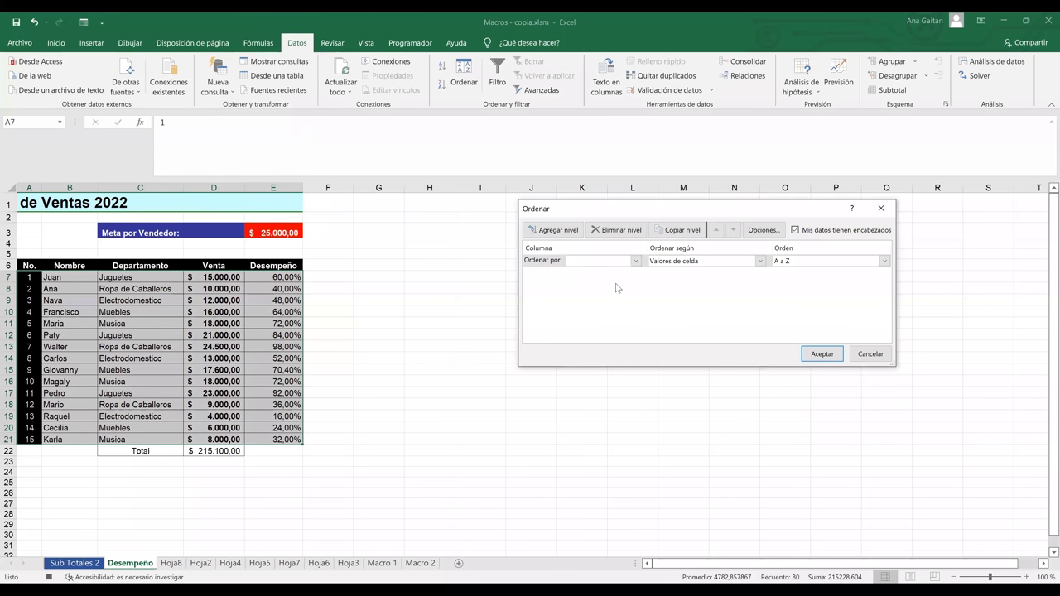
{"action": "key", "text": "d"}
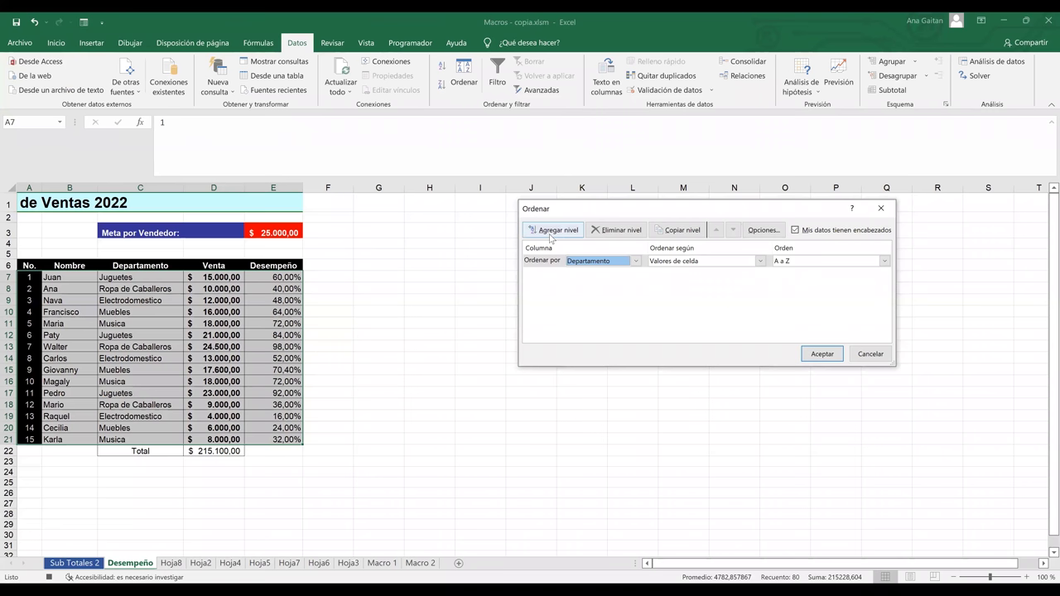
{"action": "left_click", "coordinate": [551, 232]}
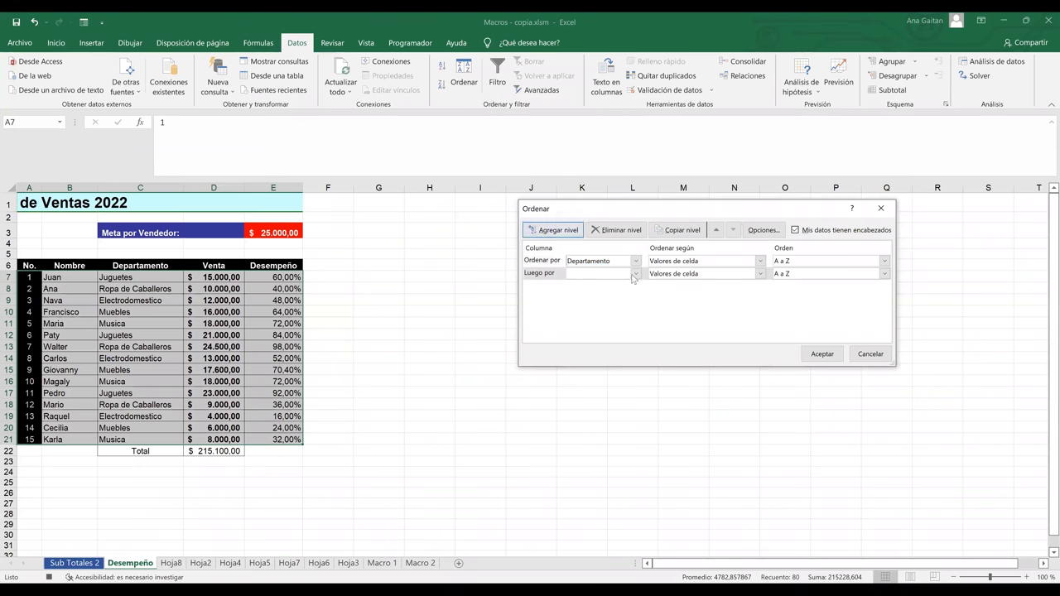
{"action": "left_click", "coordinate": [603, 273]}
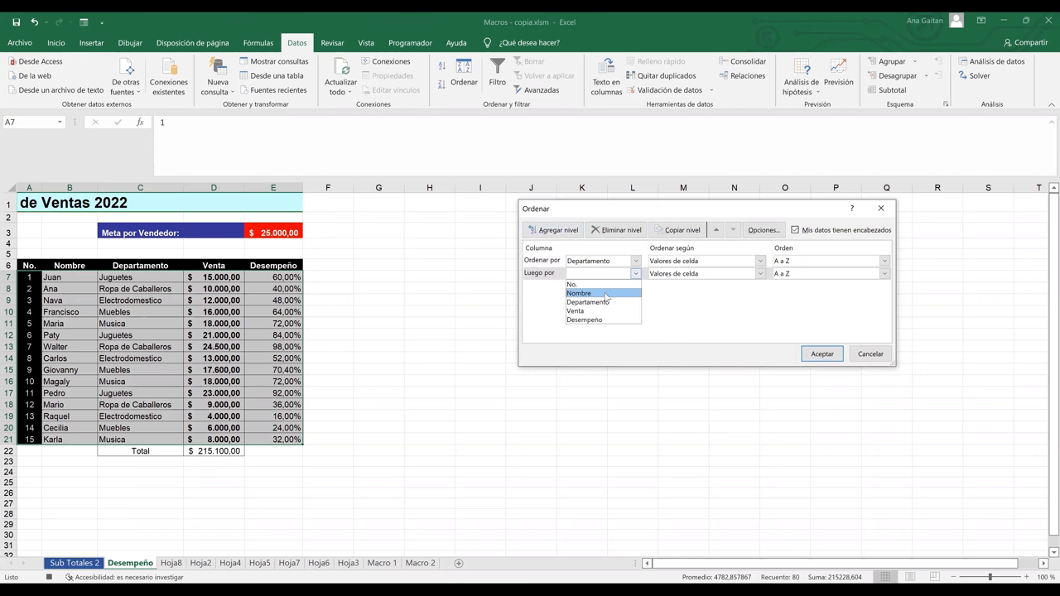
{"action": "left_click", "coordinate": [605, 294]}
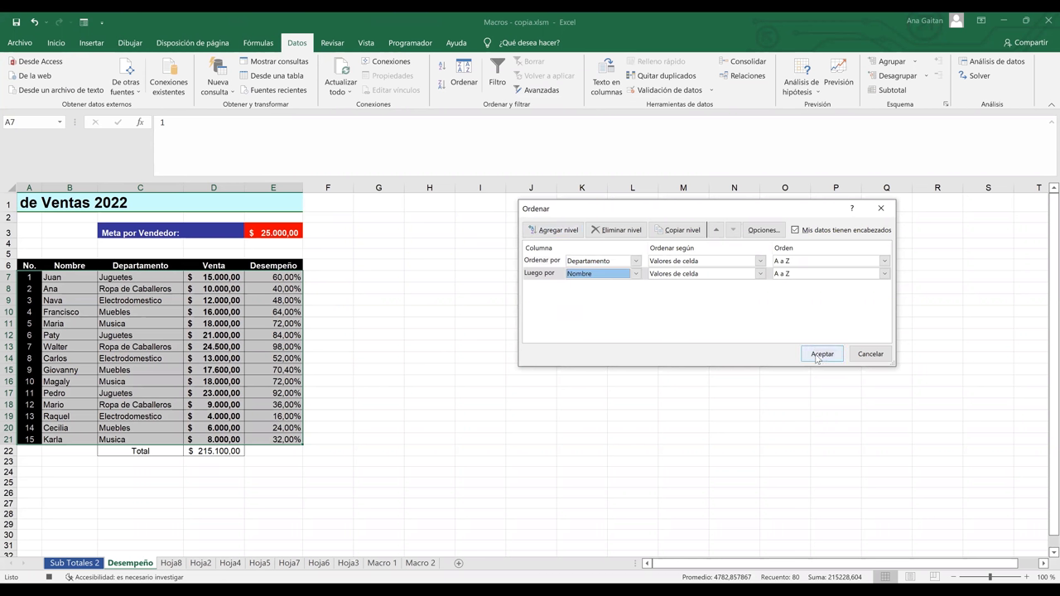
{"action": "left_click", "coordinate": [816, 356]}
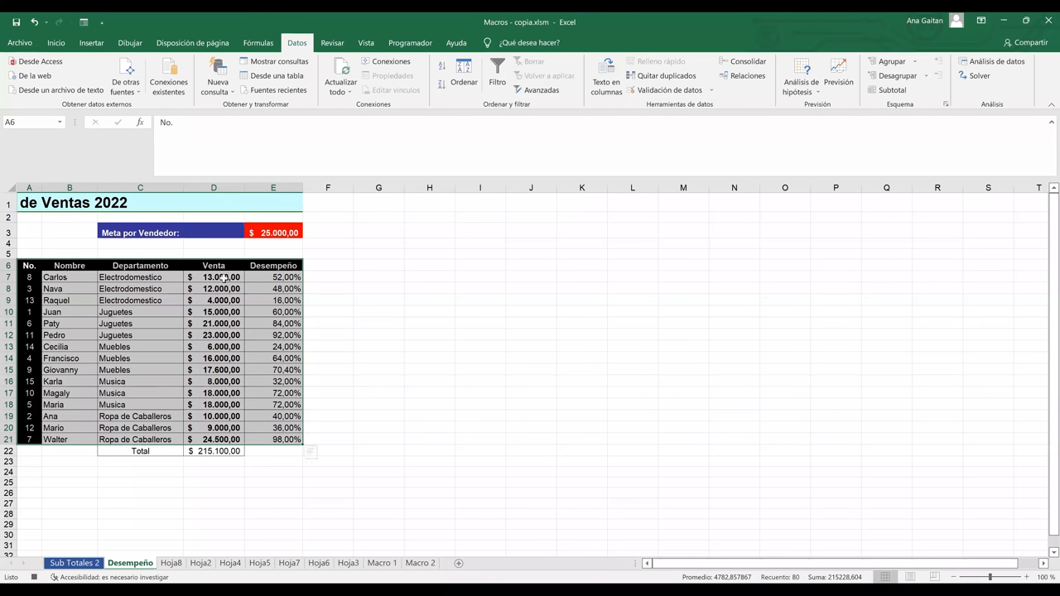
Step: Start a greater-than highlight rule for the Venta amounts in D7:D21 with a threshold of 25.000,00
{"action": "left_click_drag", "start_coordinate": [217, 278], "coordinate": [217, 440]}
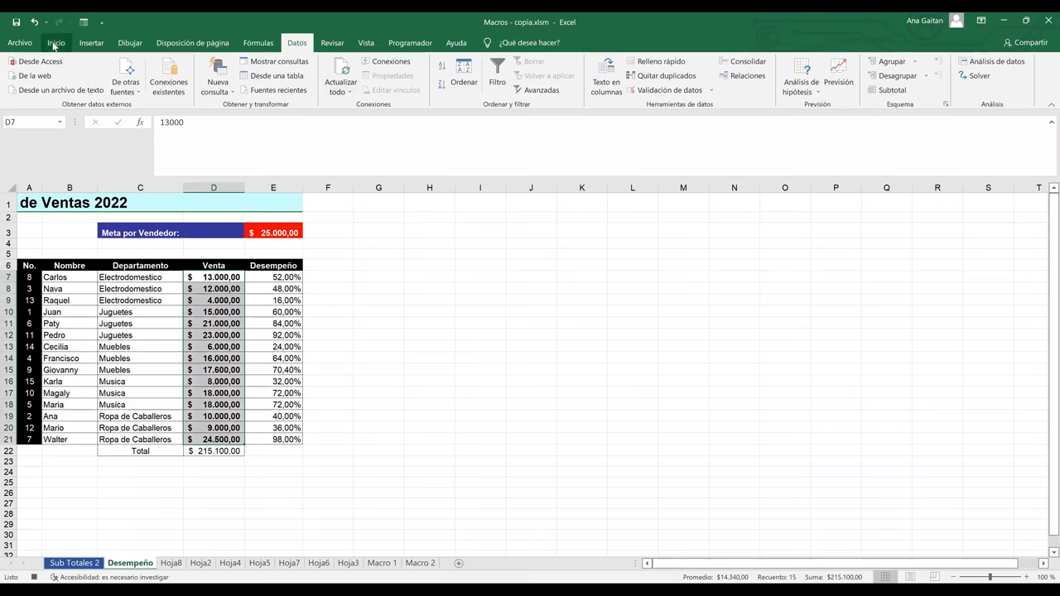
{"action": "scroll", "coordinate": [585, 92], "scroll_direction": "up", "scroll_amount": 5}
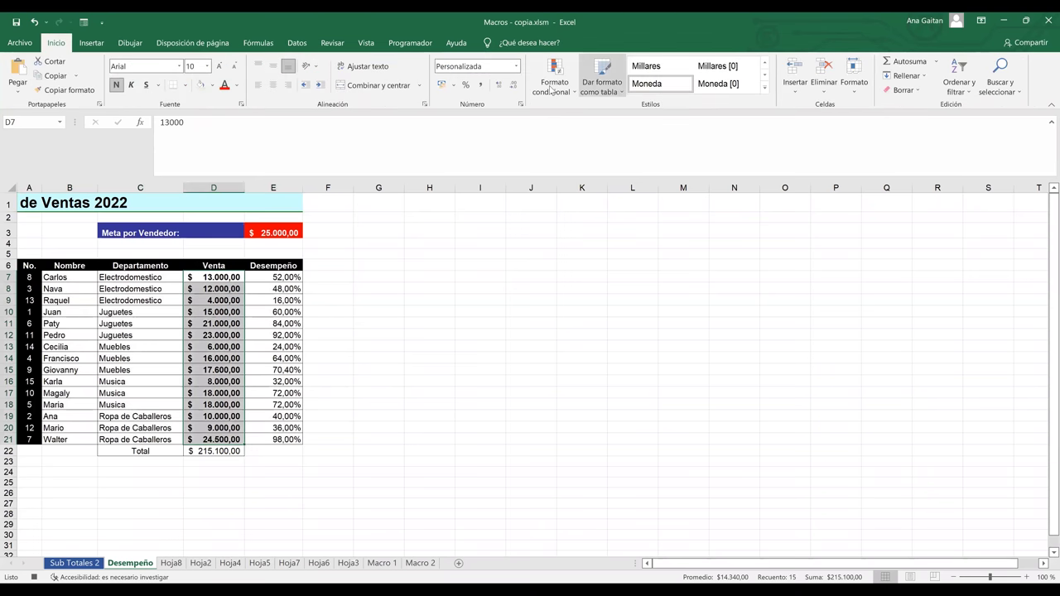
{"action": "left_click", "coordinate": [554, 81]}
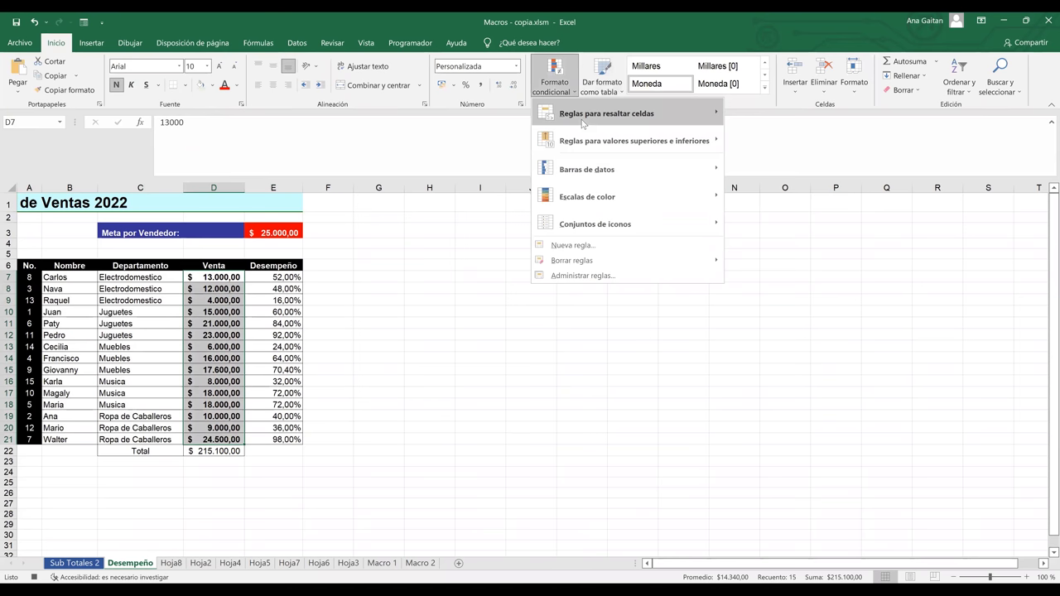
{"action": "mouse_move", "coordinate": [611, 120]}
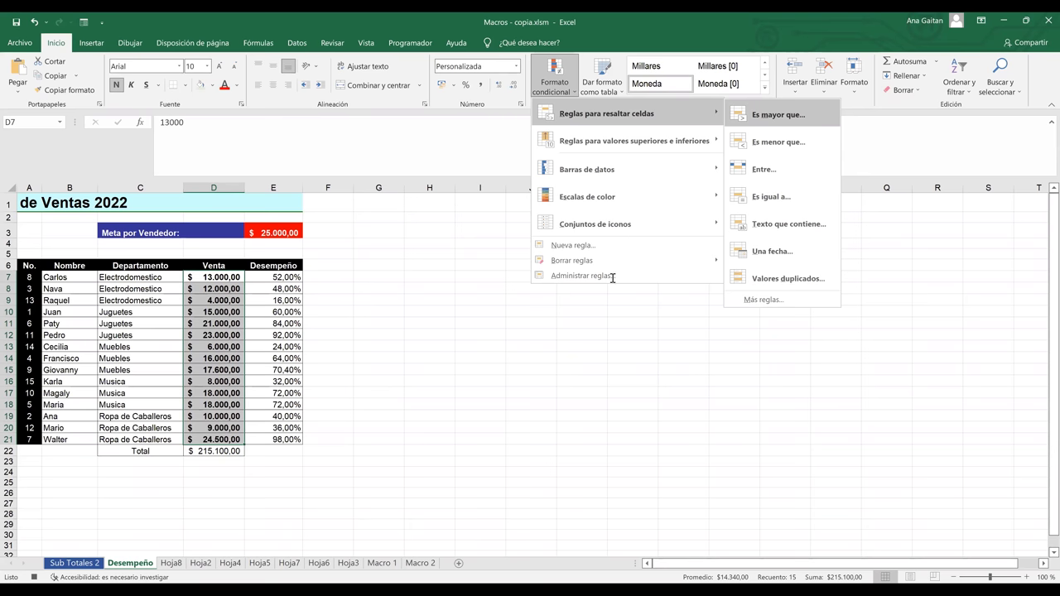
{"action": "key", "text": "Return"}
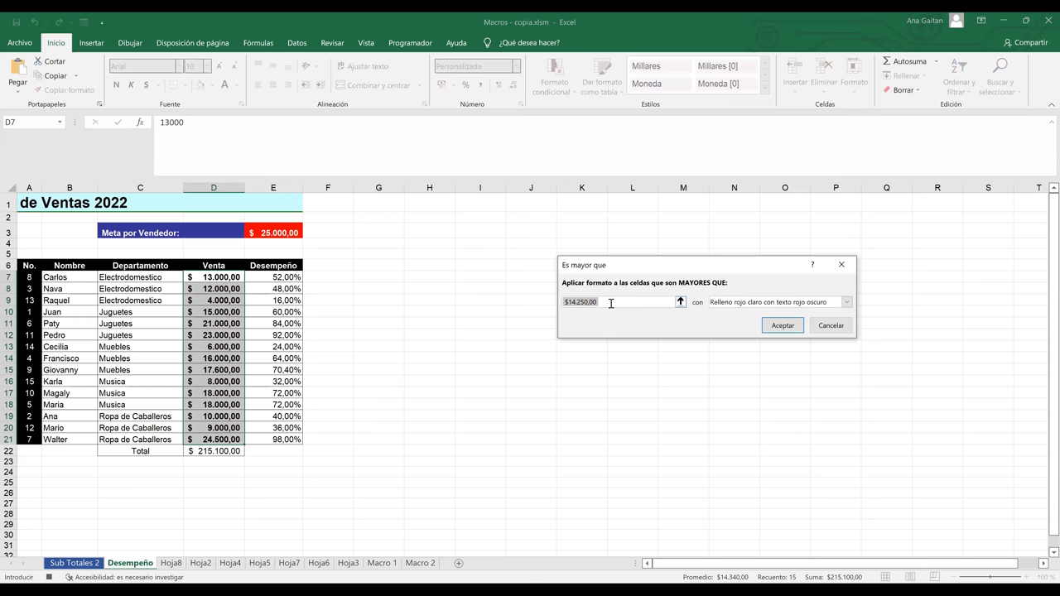
{"action": "key", "text": "BackSpace"}
{"action": "type", "text": "25.000,00"}
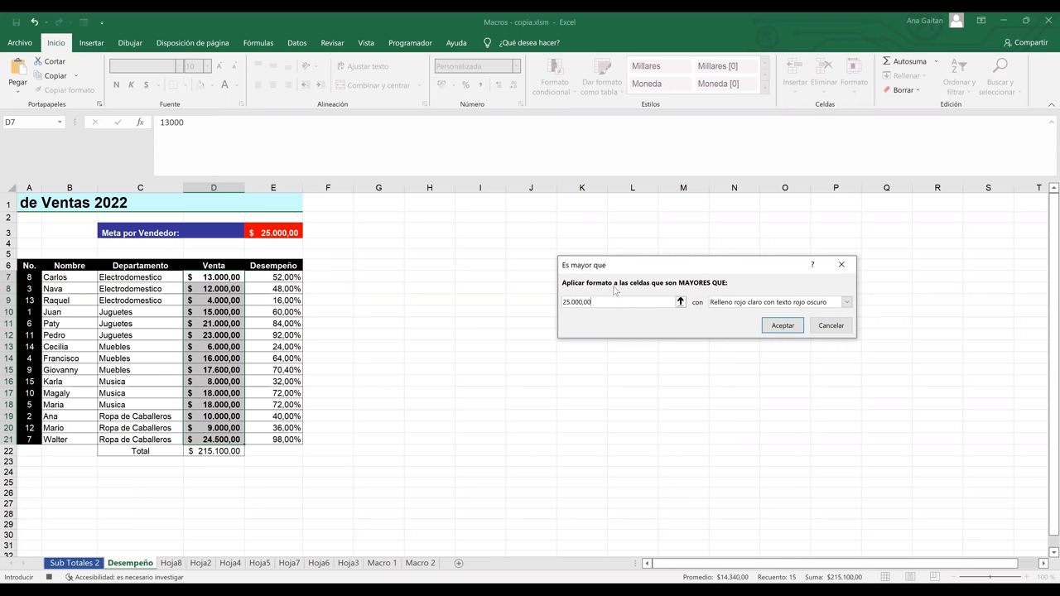
Step: Set the greater-than rule's threshold to 24.999.00 and apply it with the format Relleno verde con texto verde oscuro
{"action": "left_click_drag", "start_coordinate": [591, 303], "coordinate": [559, 308]}
{"action": "key", "text": "BackSpace"}
{"action": "type", "text": "24"}
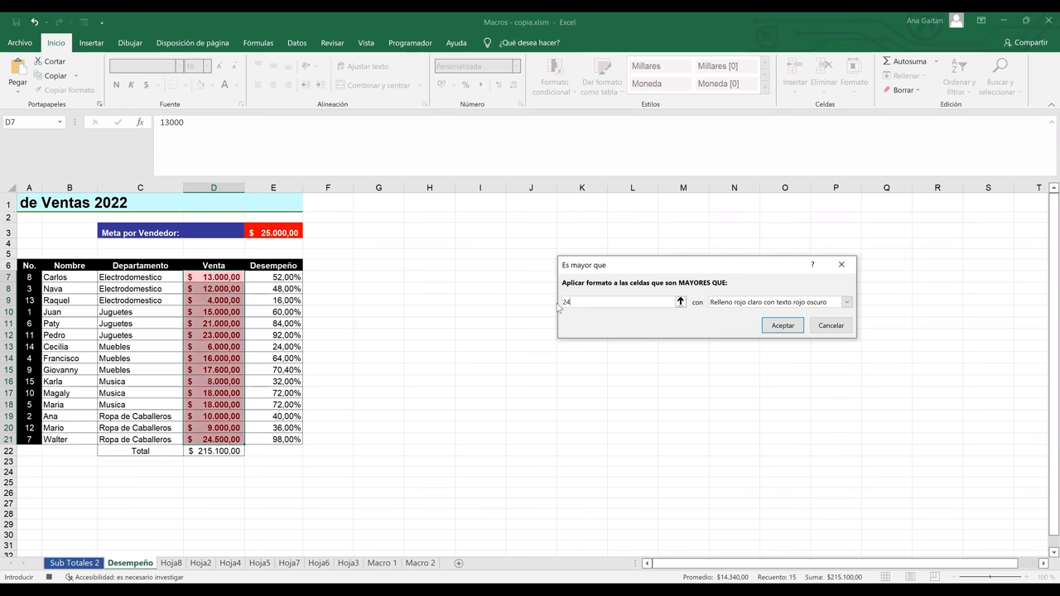
{"action": "type", "text": "."}
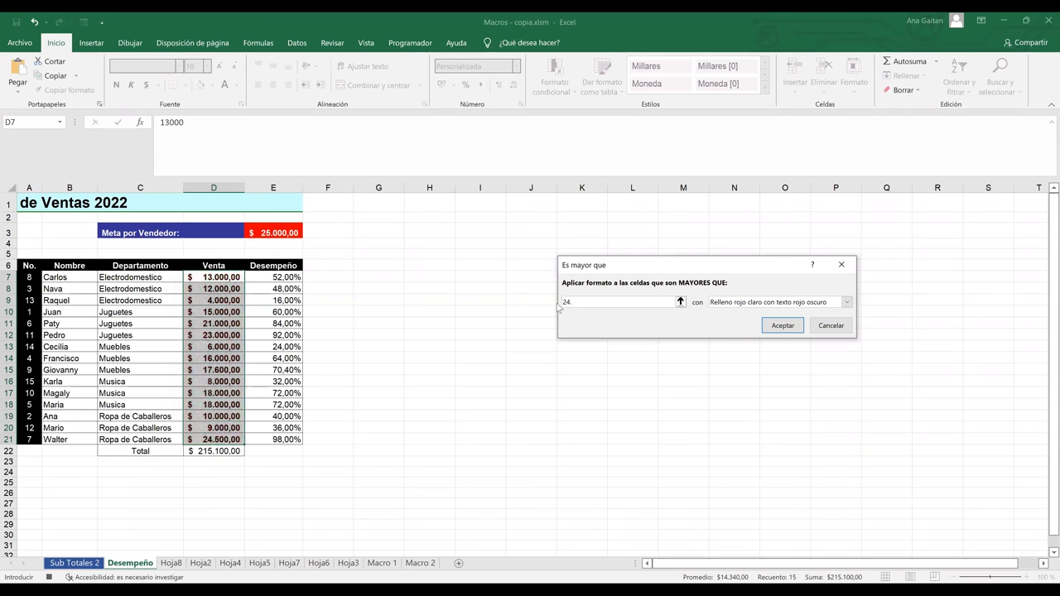
{"action": "type", "text": "999.00"}
{"action": "key", "text": "Tab"}
{"action": "key", "text": "Down"}
{"action": "key", "text": "Down"}
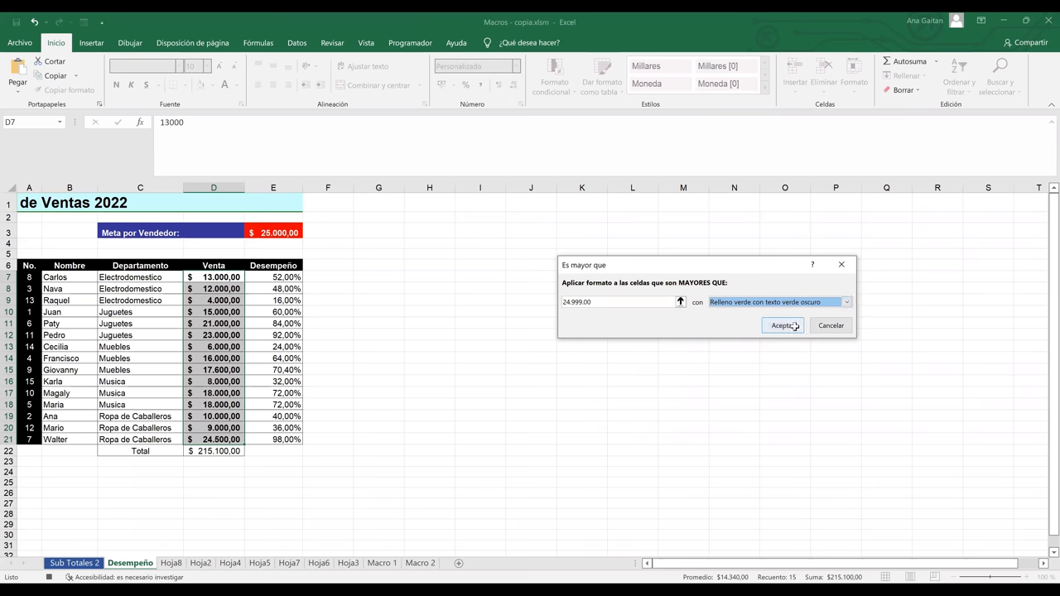
{"action": "key", "text": "Return"}
Step: Highlight Venta amounts in D7:D21 that are less than 25.000.00 with Relleno rojo claro con texto rojo oscuro, and deselect the range
{"action": "left_click", "coordinate": [567, 90]}
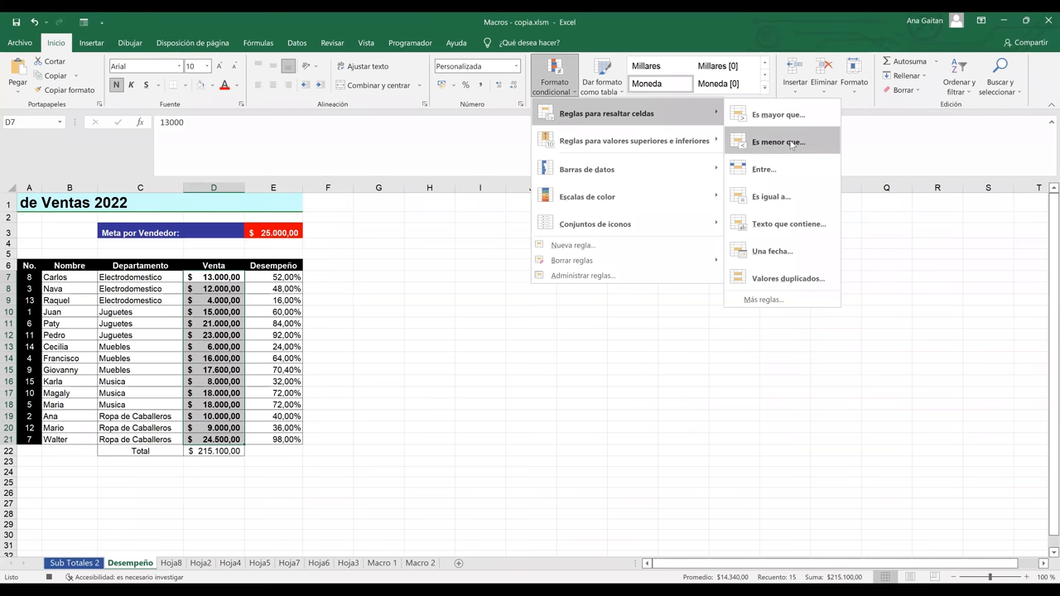
{"action": "left_click", "coordinate": [791, 143]}
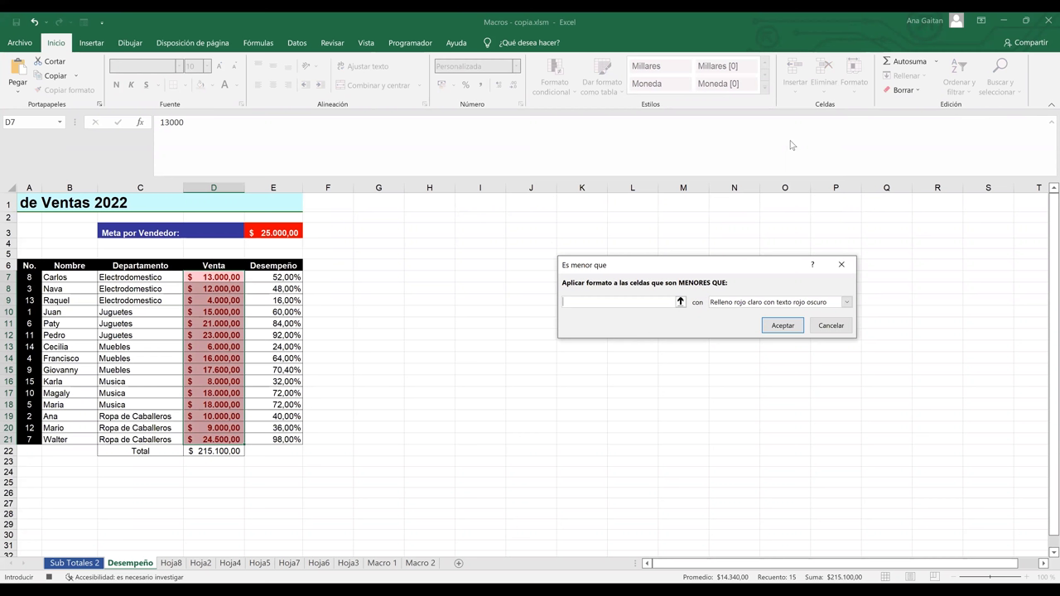
{"action": "type", "text": "25"}
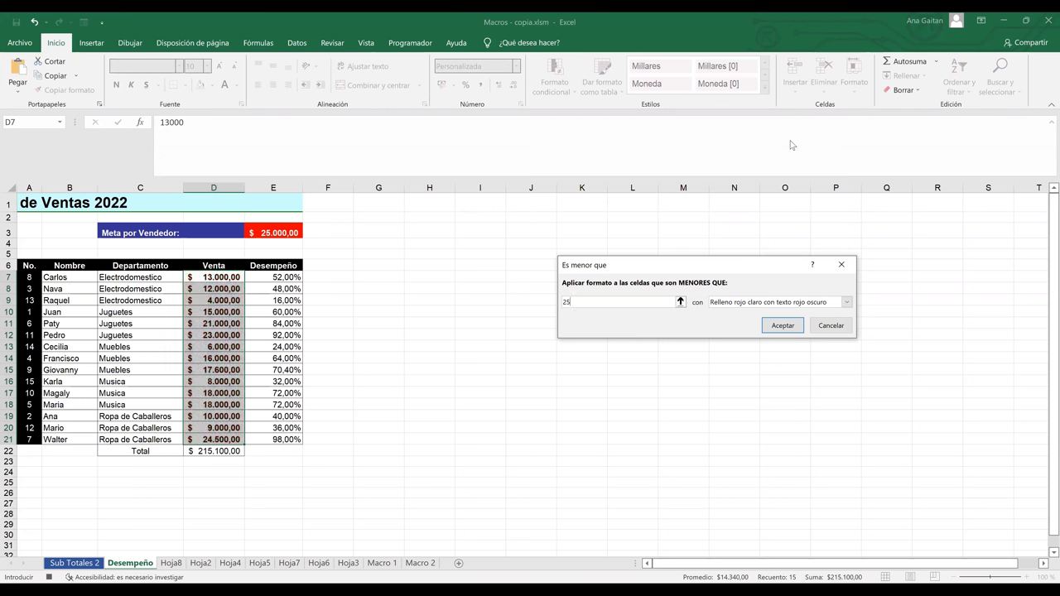
{"action": "type", "text": ".0"}
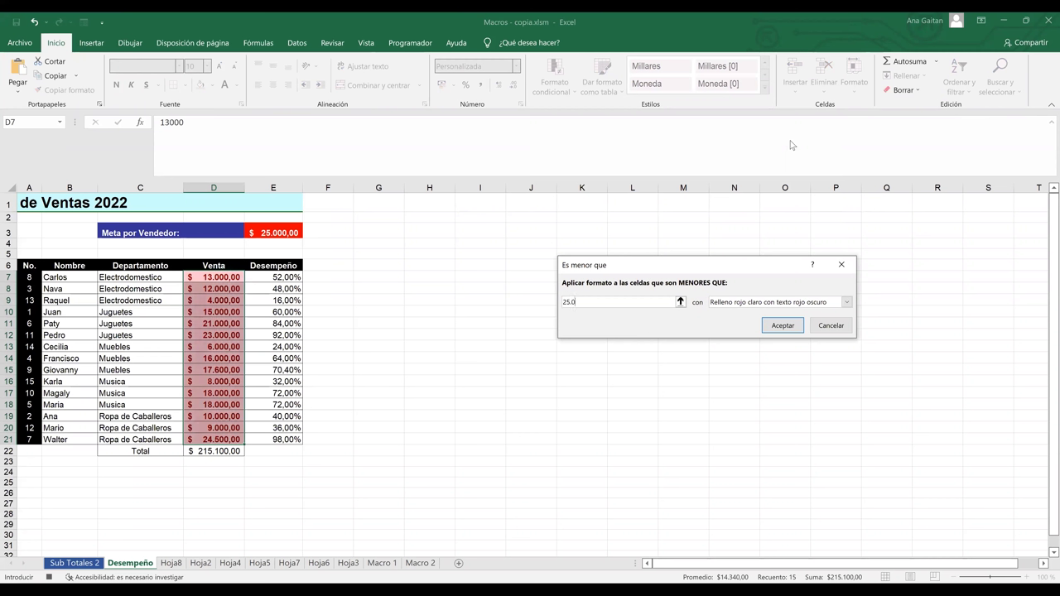
{"action": "type", "text": "00.00"}
{"action": "left_click", "coordinate": [780, 328]}
{"action": "left_click_drag", "start_coordinate": [213, 299], "coordinate": [213, 414]}
{"action": "left_click", "coordinate": [402, 379]}
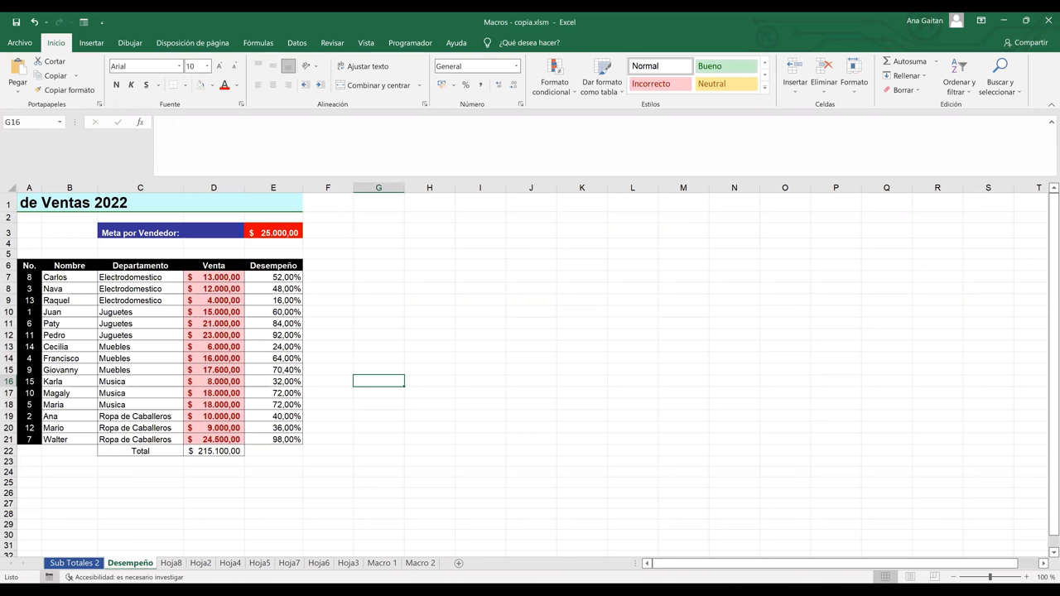
{"action": "left_click", "coordinate": [415, 479]}
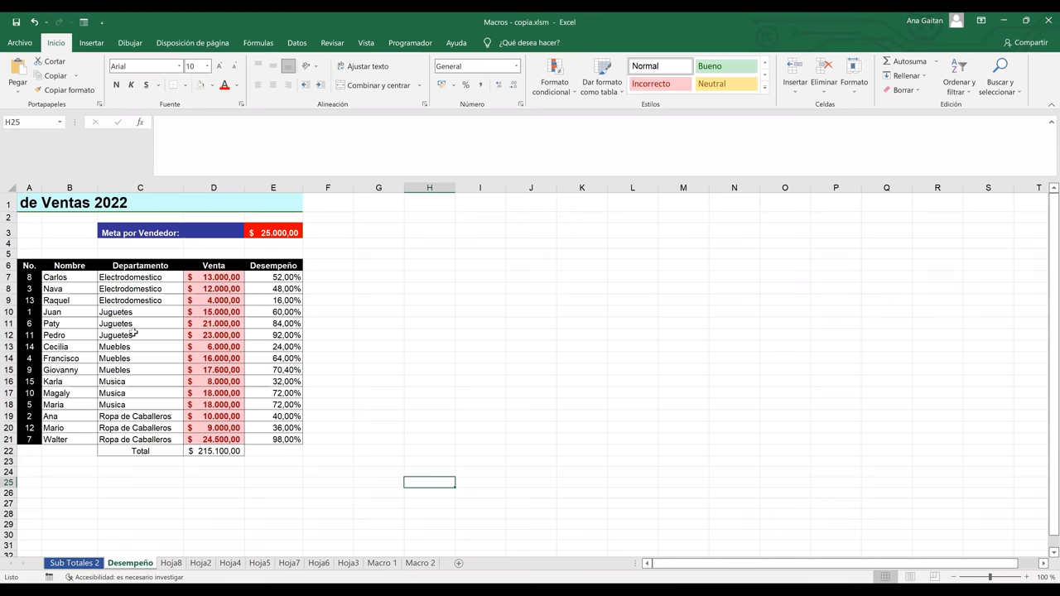
{"action": "left_click", "coordinate": [420, 564], "text": "ctrl"}
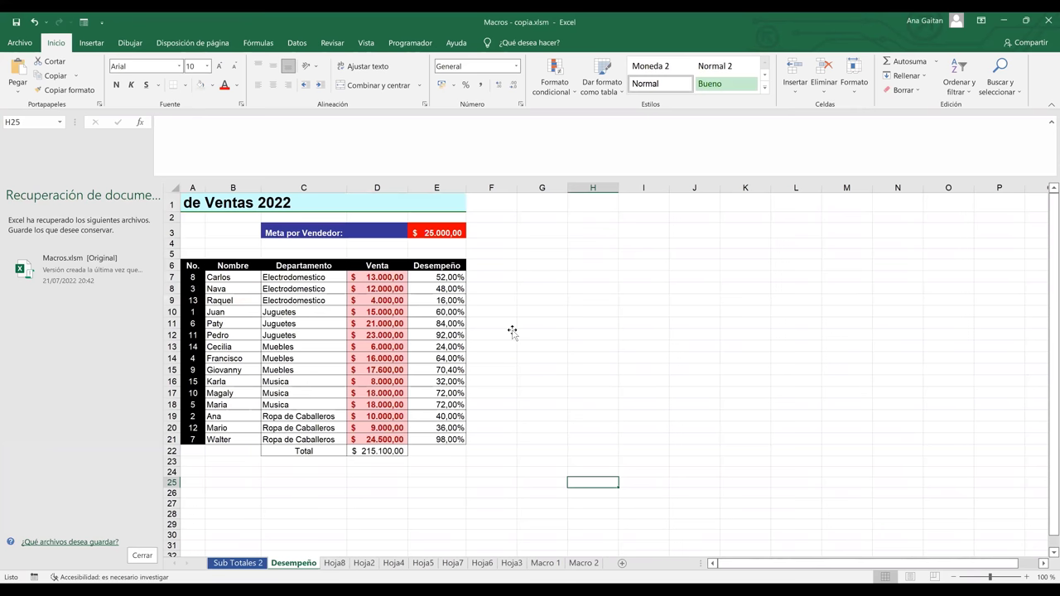
{"action": "left_click", "coordinate": [512, 332]}
{"action": "left_click", "coordinate": [90, 281]}
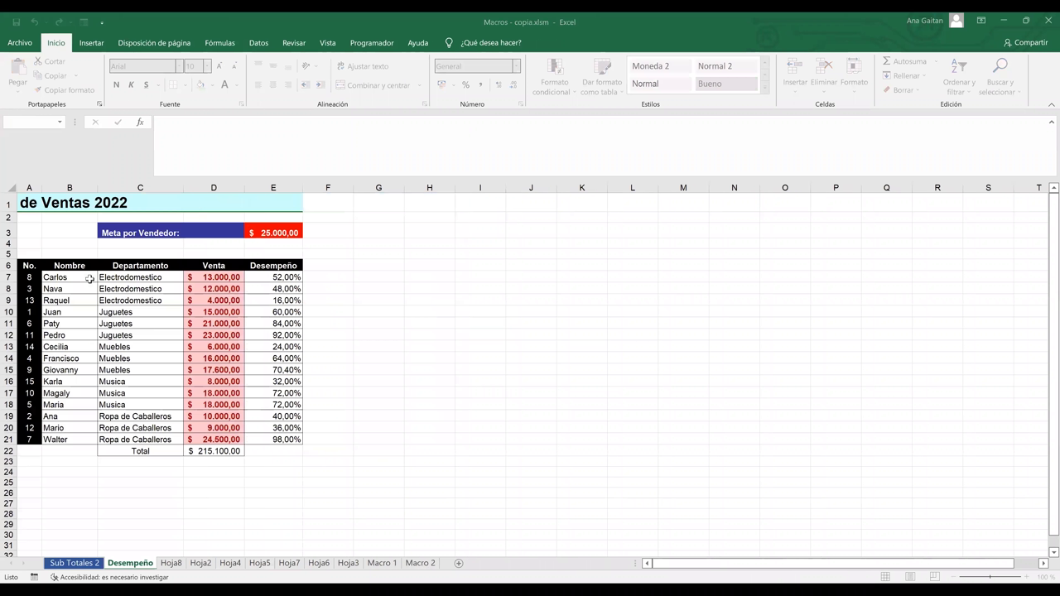
Step: Create a copy of the sheet in the workbook Consulta_de_Datos - copia.xlsx before its Consulta sheet, and copy the sales table to the clipboard
{"action": "right_click", "coordinate": [130, 564]}
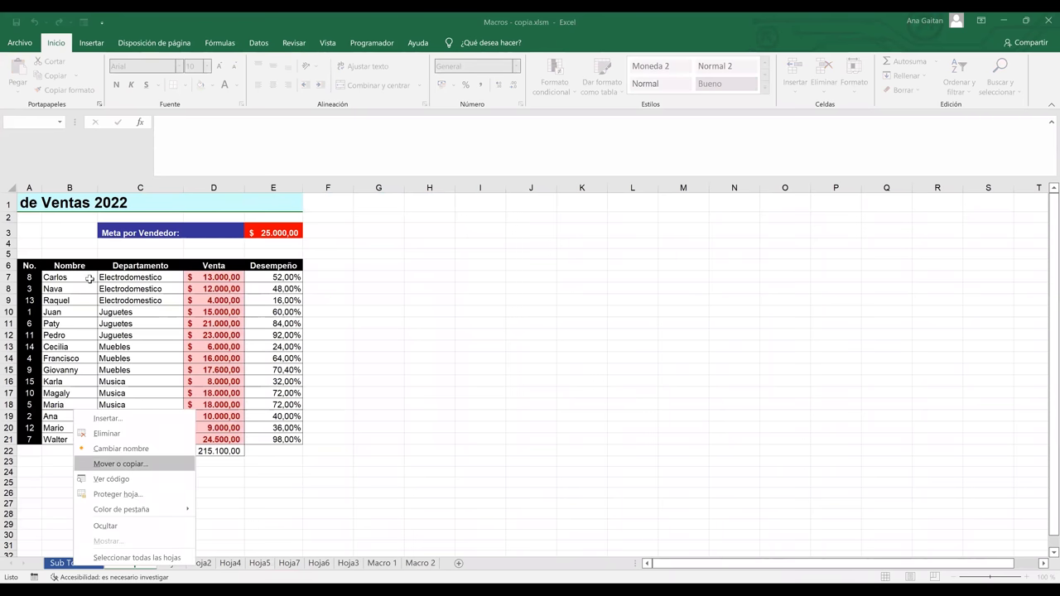
{"action": "key", "text": "Return"}
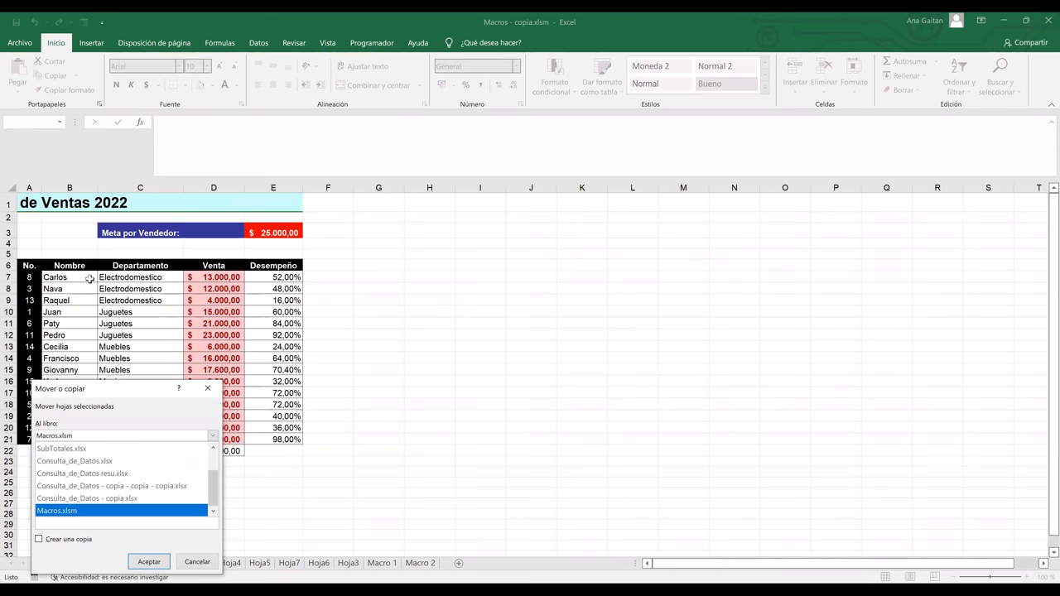
{"action": "key", "text": "Up"}
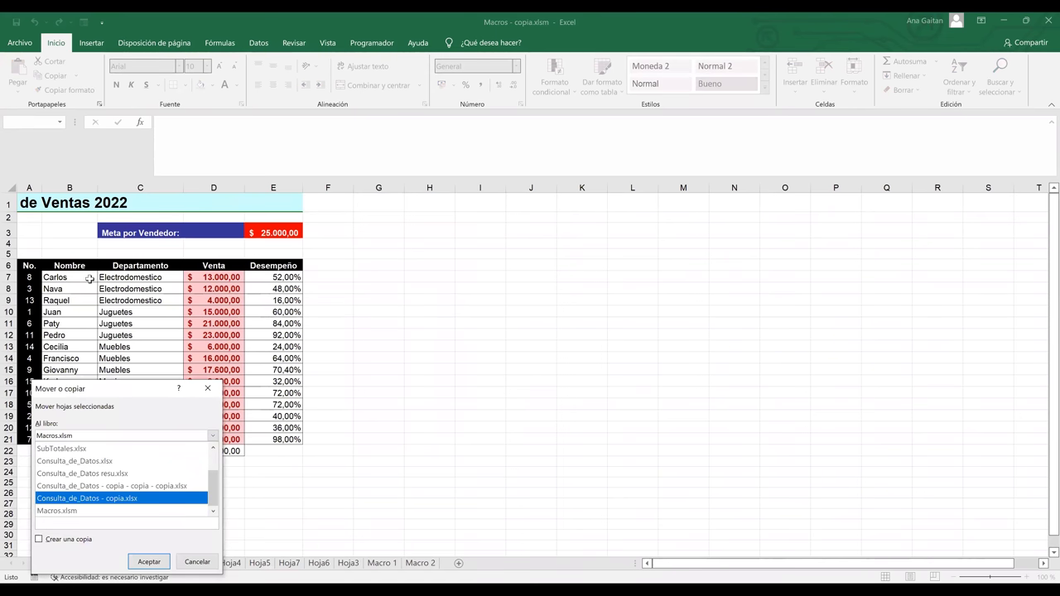
{"action": "key", "text": "Return"}
{"action": "key", "text": "alt+c"}
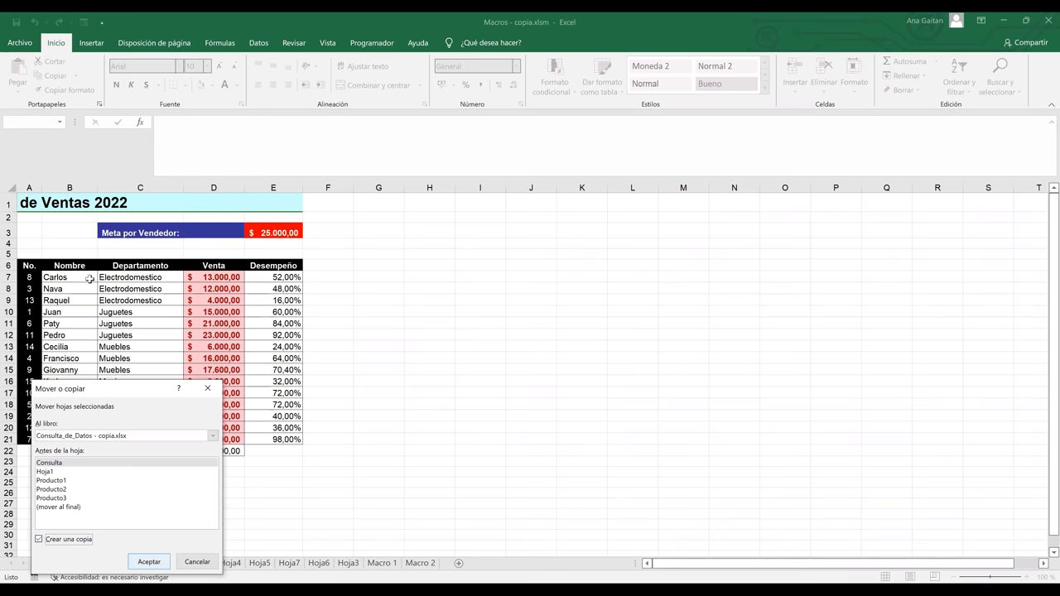
{"action": "key", "text": "Return"}
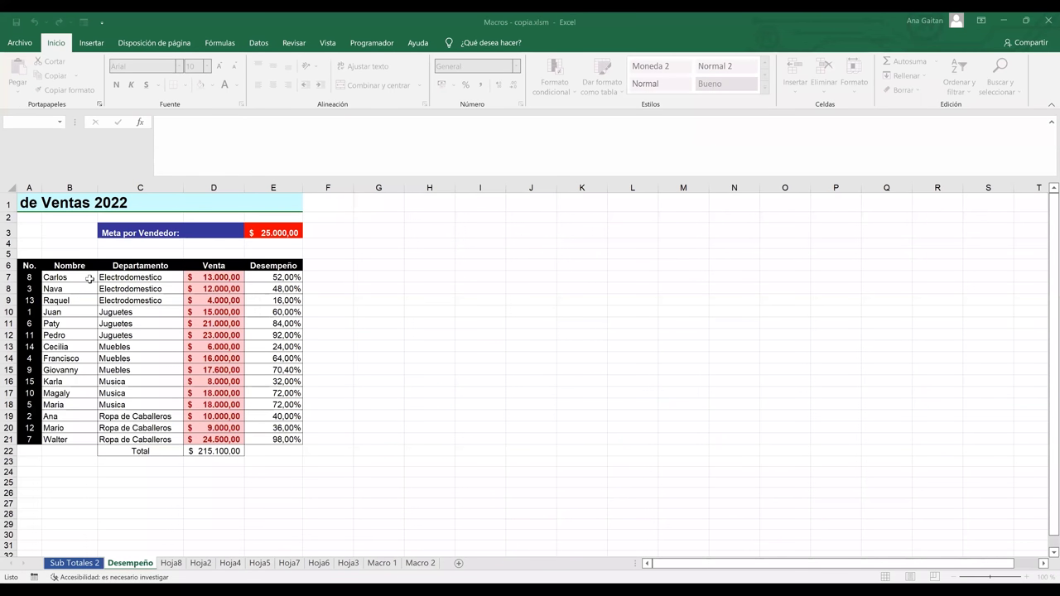
{"action": "key", "text": "ctrl+c"}
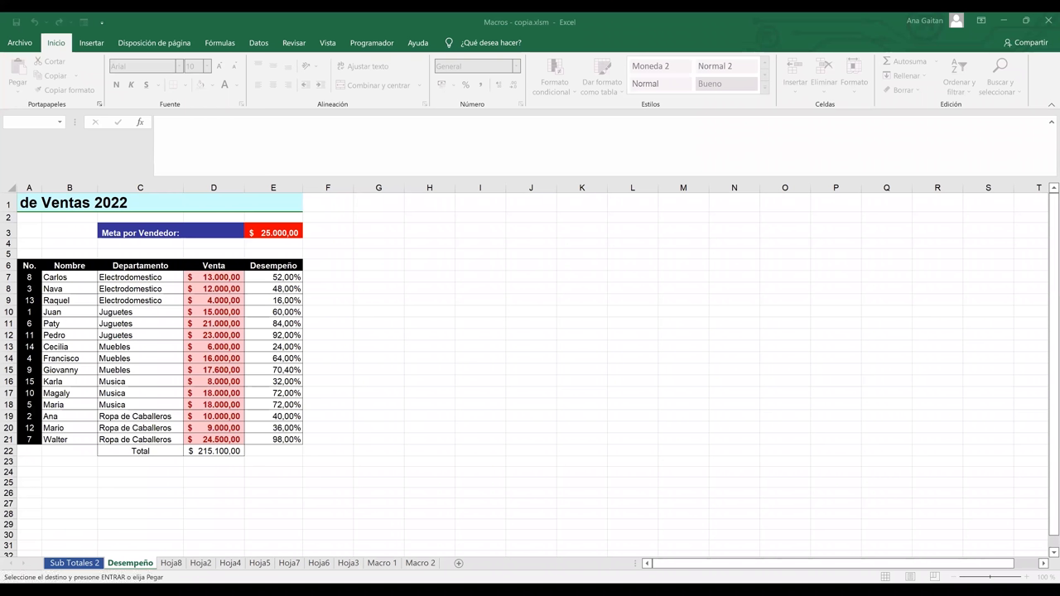
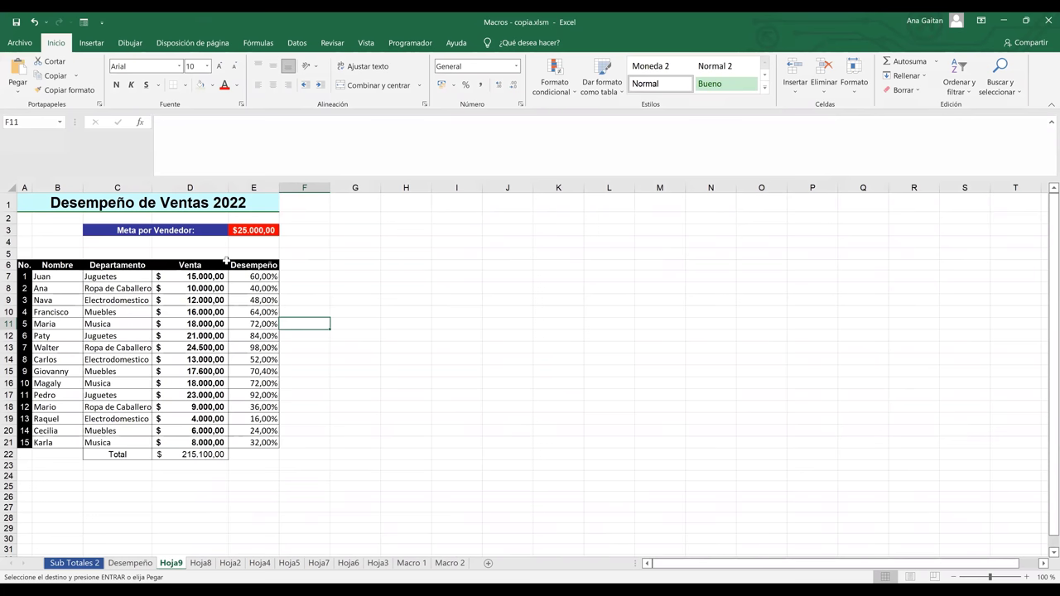
{"action": "left_click", "coordinate": [360, 477]}
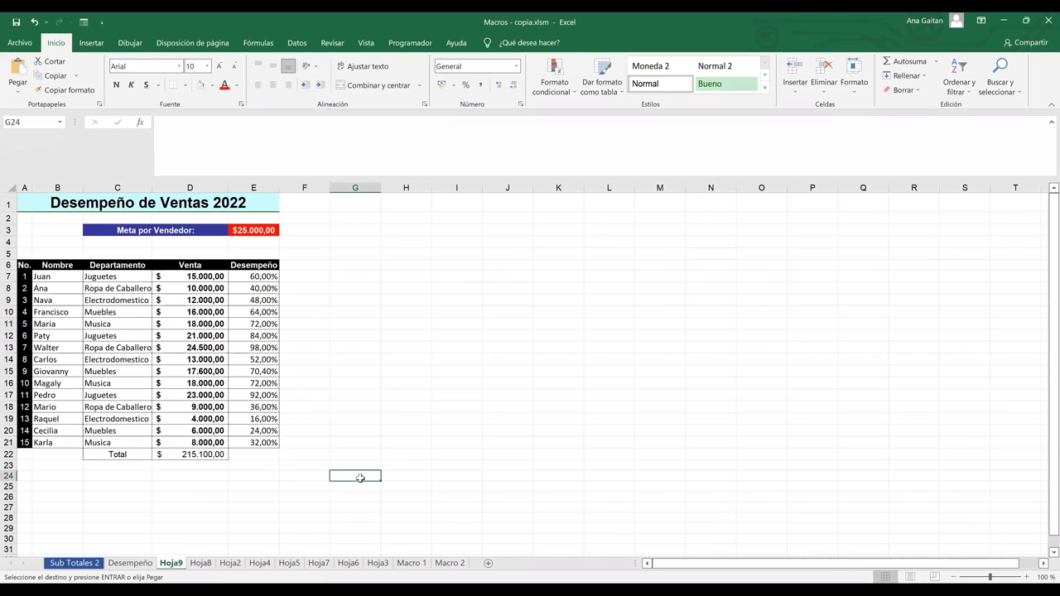
{"action": "left_click", "coordinate": [345, 391]}
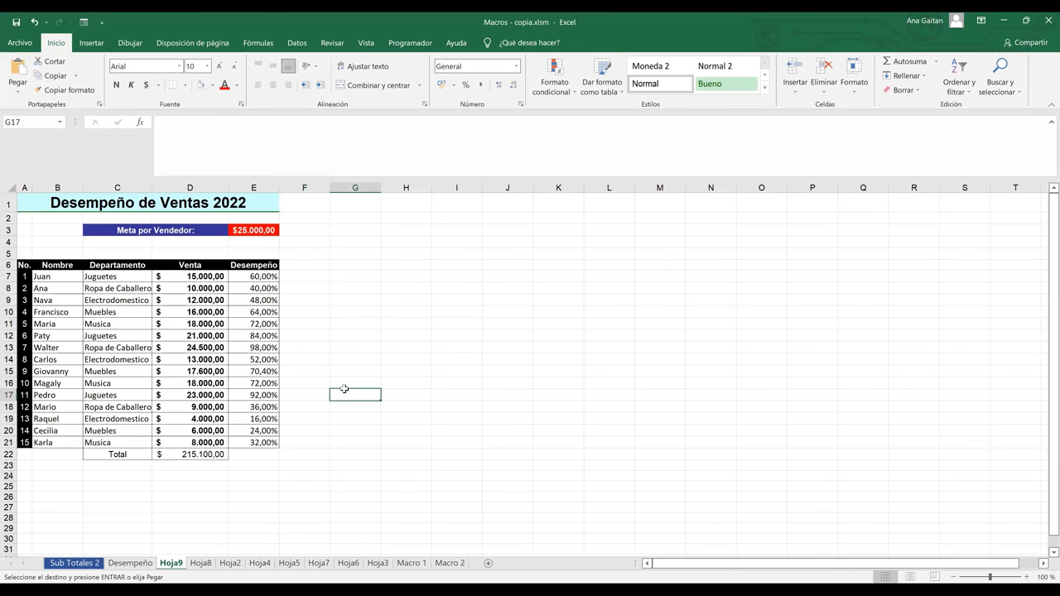
{"action": "left_click", "coordinate": [236, 323]}
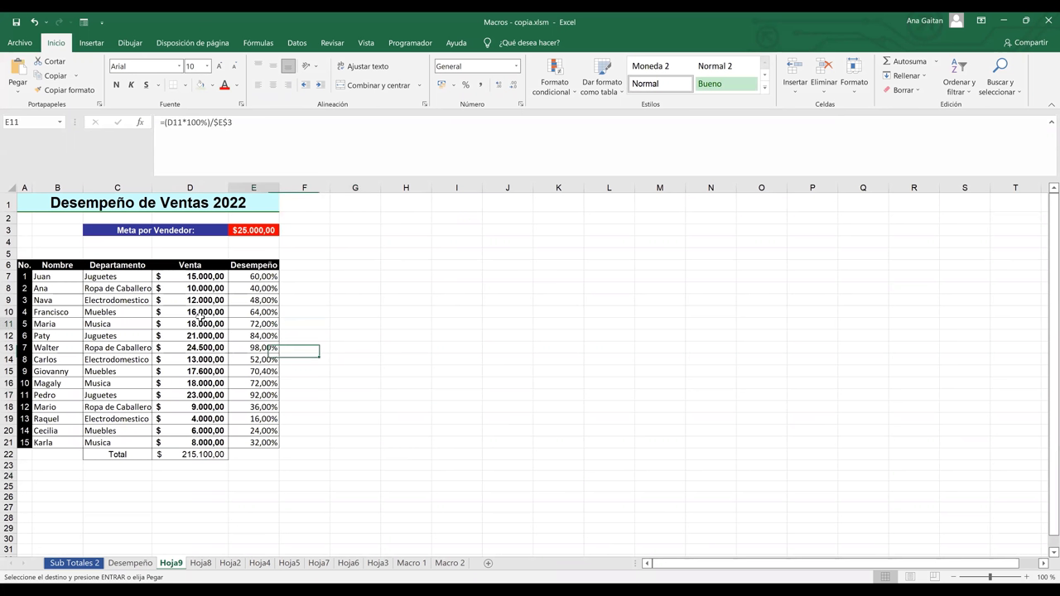
{"action": "left_click", "coordinate": [116, 275]}
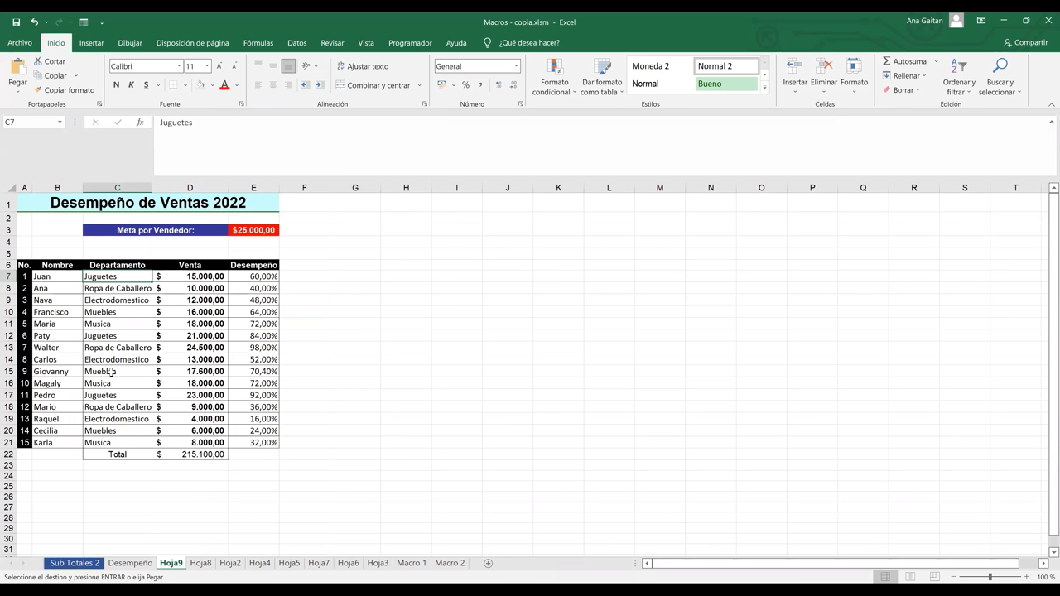
{"action": "left_click", "coordinate": [379, 312]}
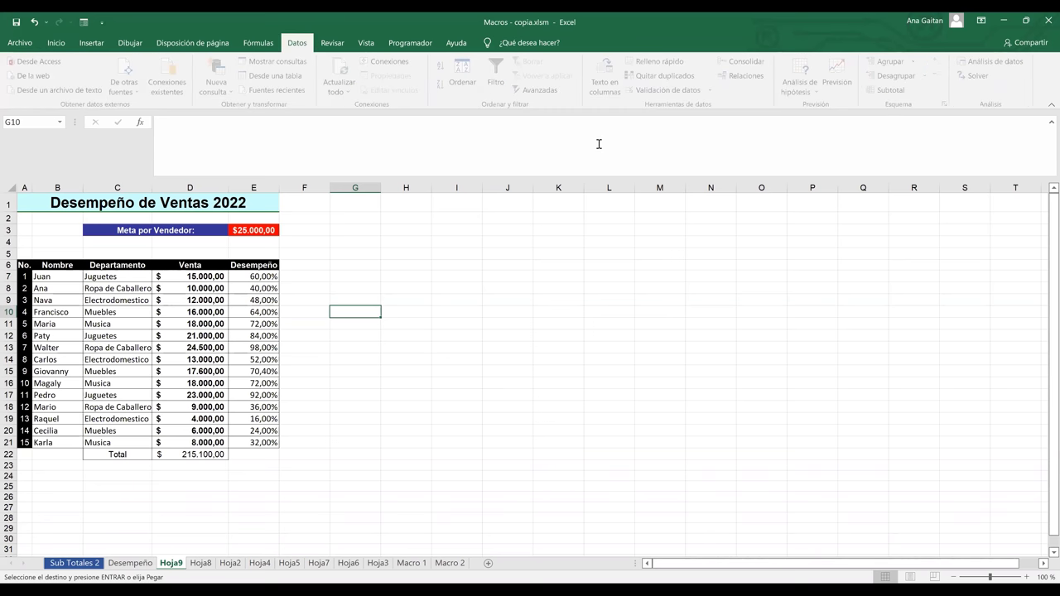
Step: Run the macro PERSONAL.XLSB!METAVENDEDOR on the unsorted sales table in Hoja9
{"action": "left_click", "coordinate": [407, 43]}
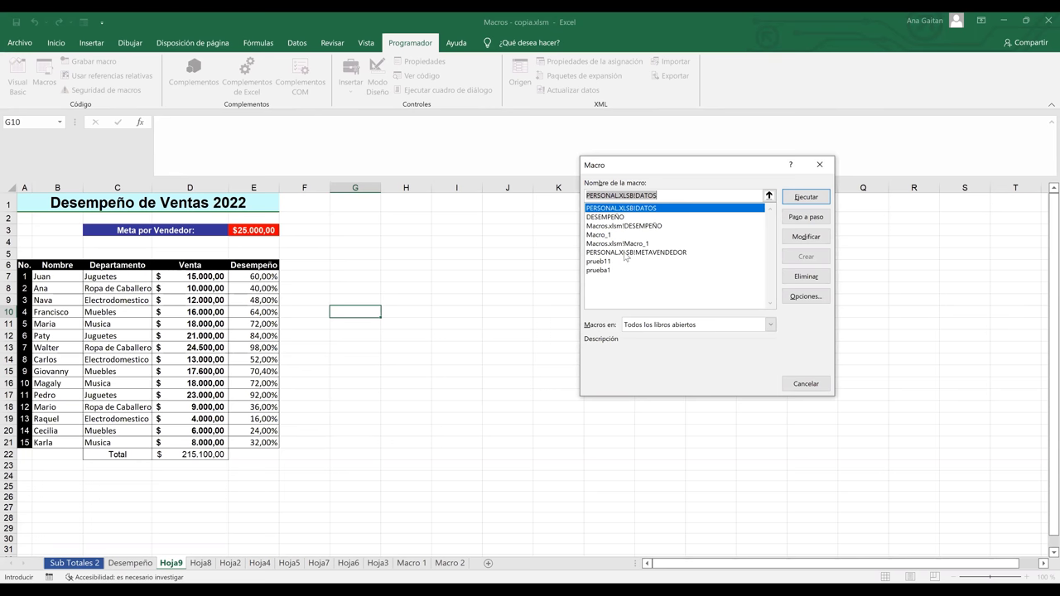
{"action": "left_click", "coordinate": [627, 252]}
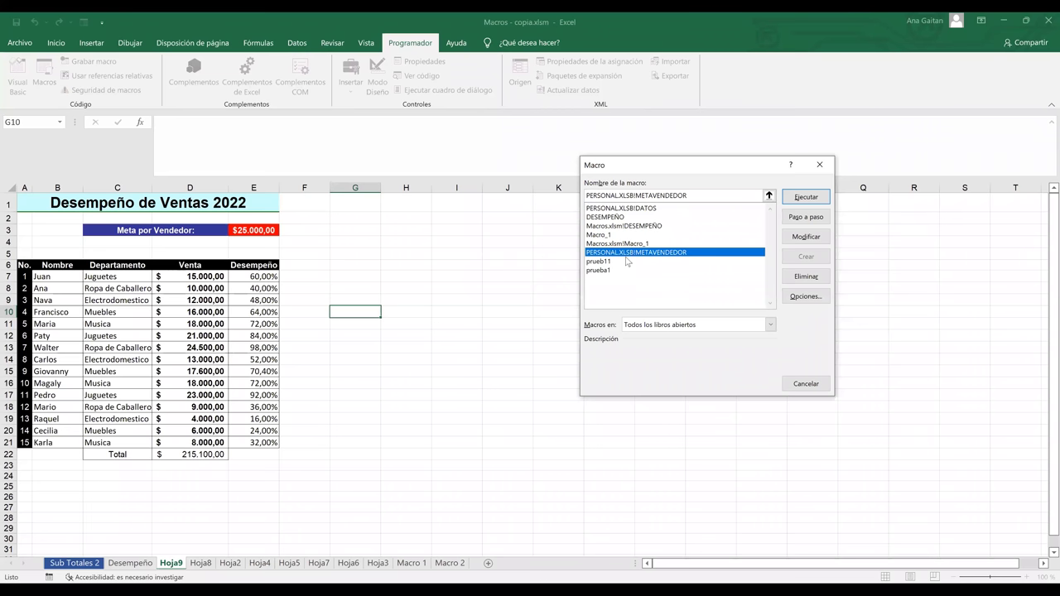
{"action": "left_click", "coordinate": [634, 210]}
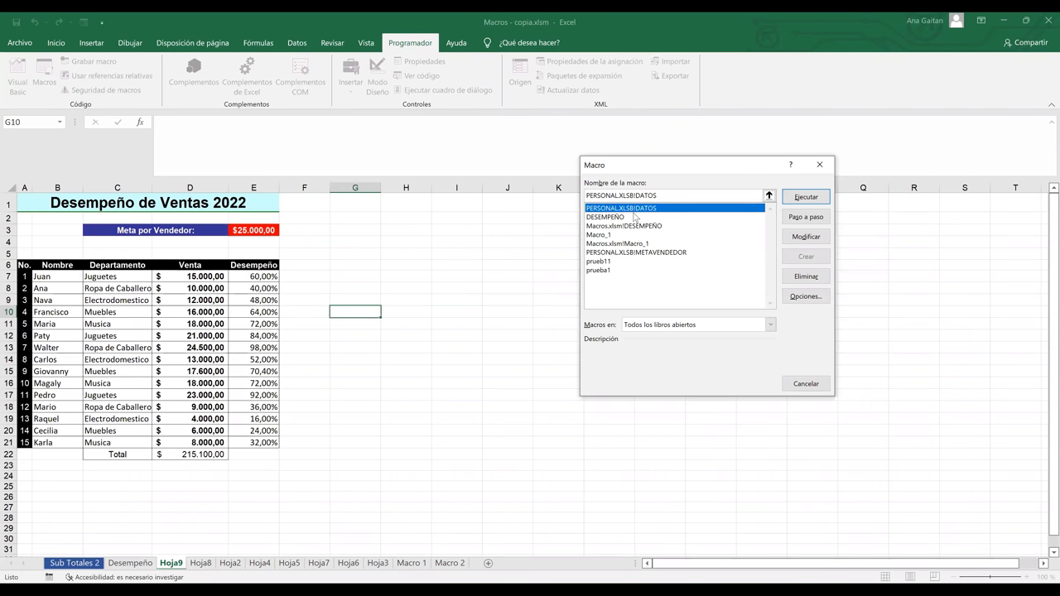
{"action": "left_click", "coordinate": [605, 252]}
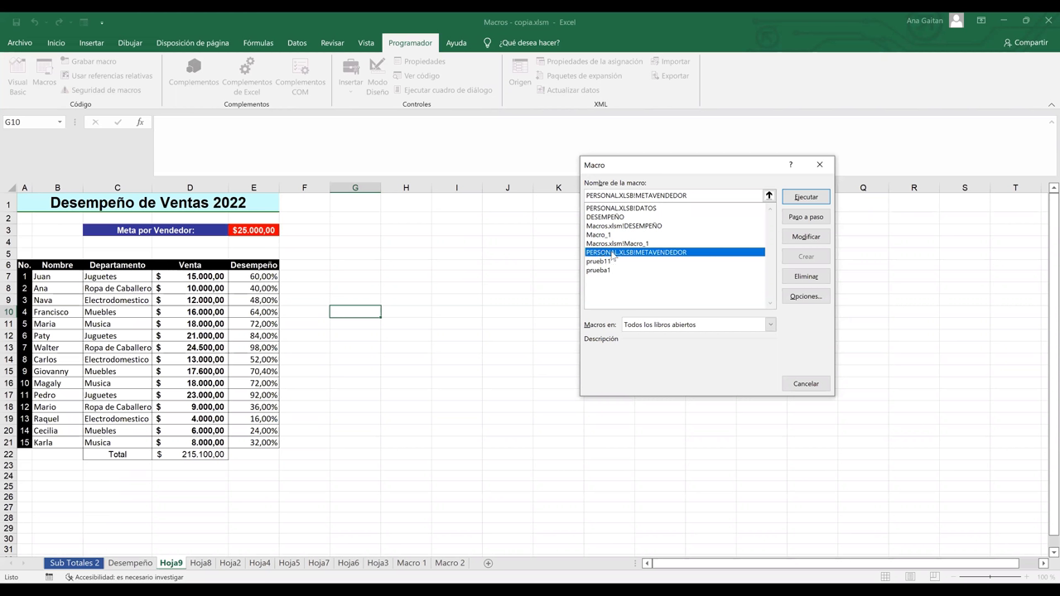
{"action": "left_click", "coordinate": [809, 198]}
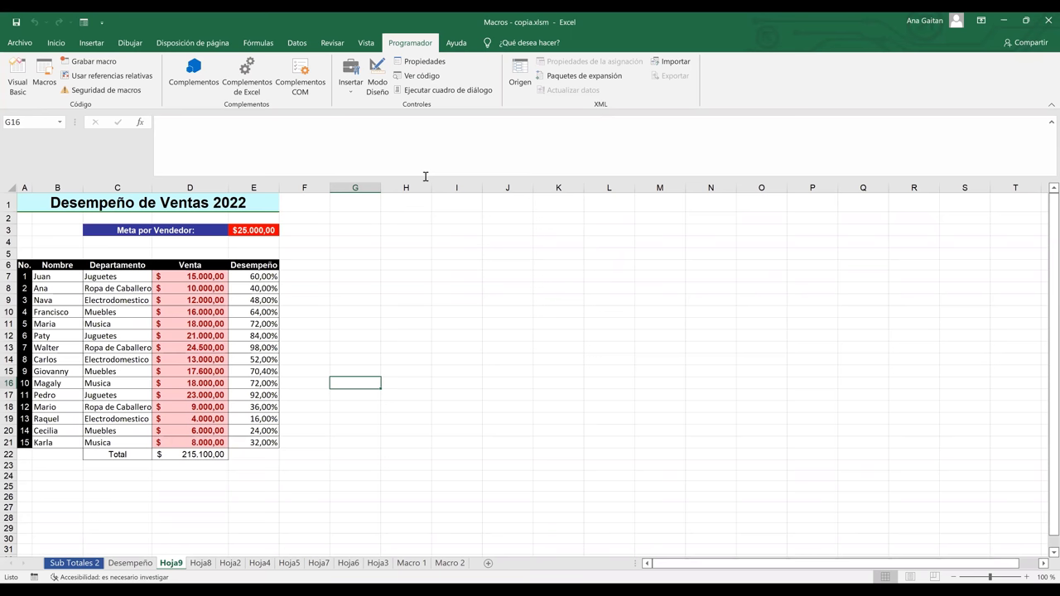
Step: Try to enter 25.000.00 as the Venta amount in D10 of Hoja9, and undo the entry
{"action": "left_click", "coordinate": [188, 314]}
{"action": "type", "text": "25"}
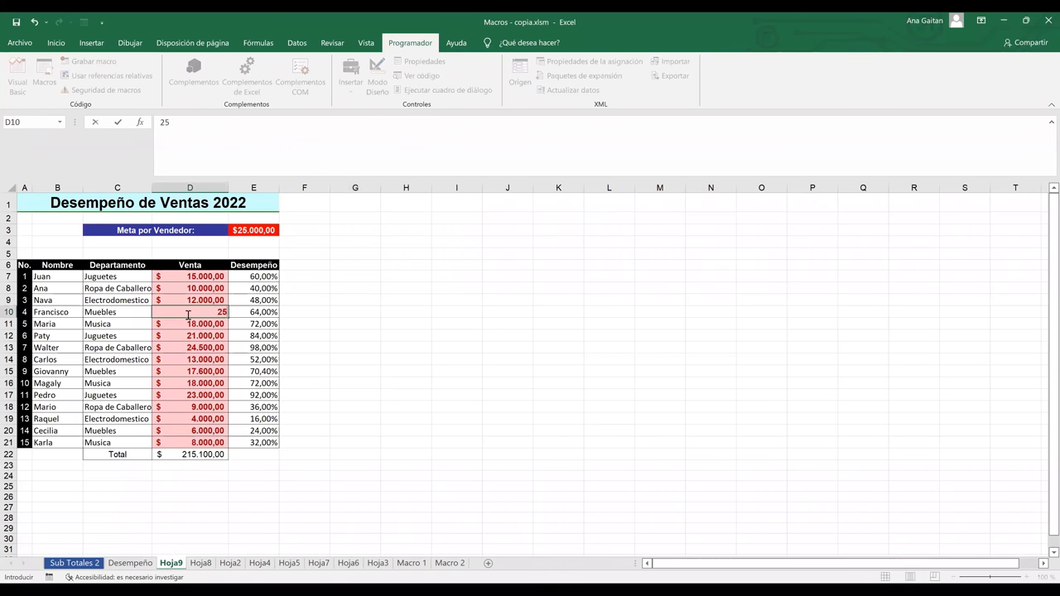
{"action": "type", "text": ".000.00"}
{"action": "key", "text": "Return"}
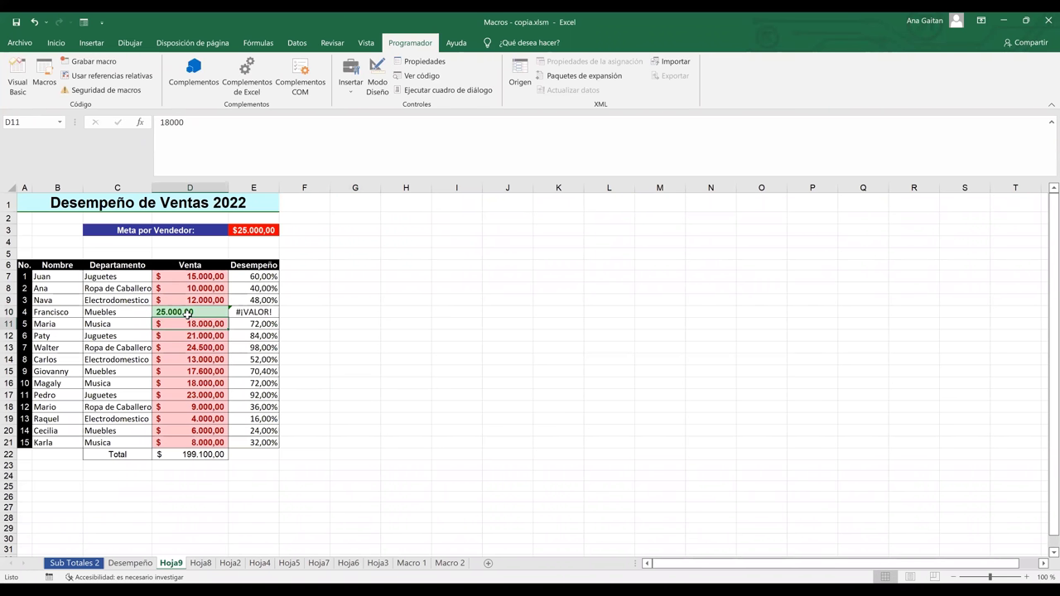
{"action": "left_click", "coordinate": [189, 311]}
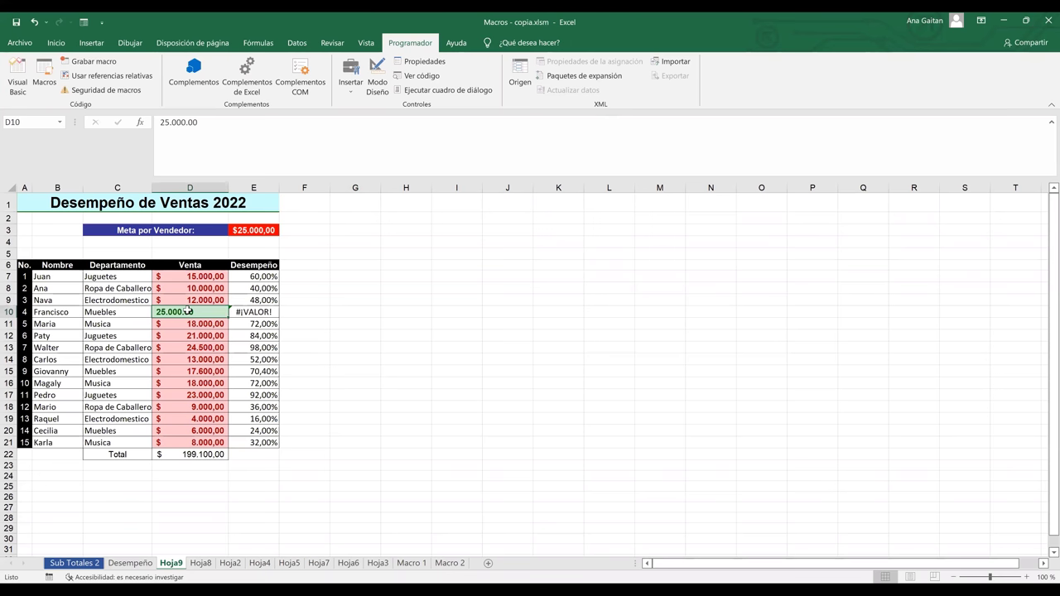
{"action": "key", "text": "ctrl+z"}
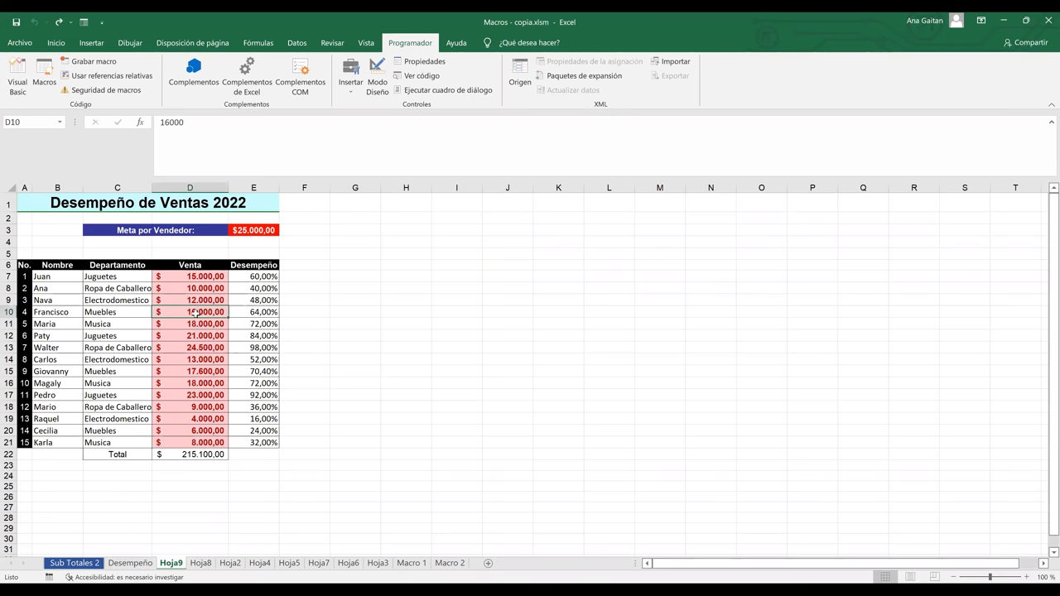
Step: Set the Venta amount in D10 of Hoja9 to 25000
{"action": "double_click", "coordinate": [214, 312]}
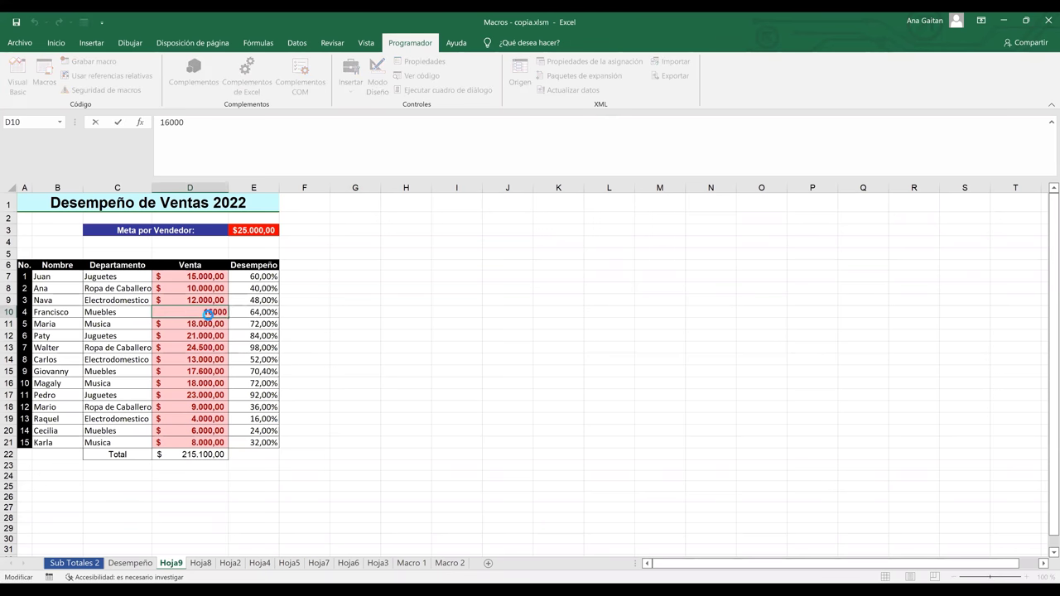
{"action": "key", "text": "Return"}
{"action": "key", "text": "Return"}
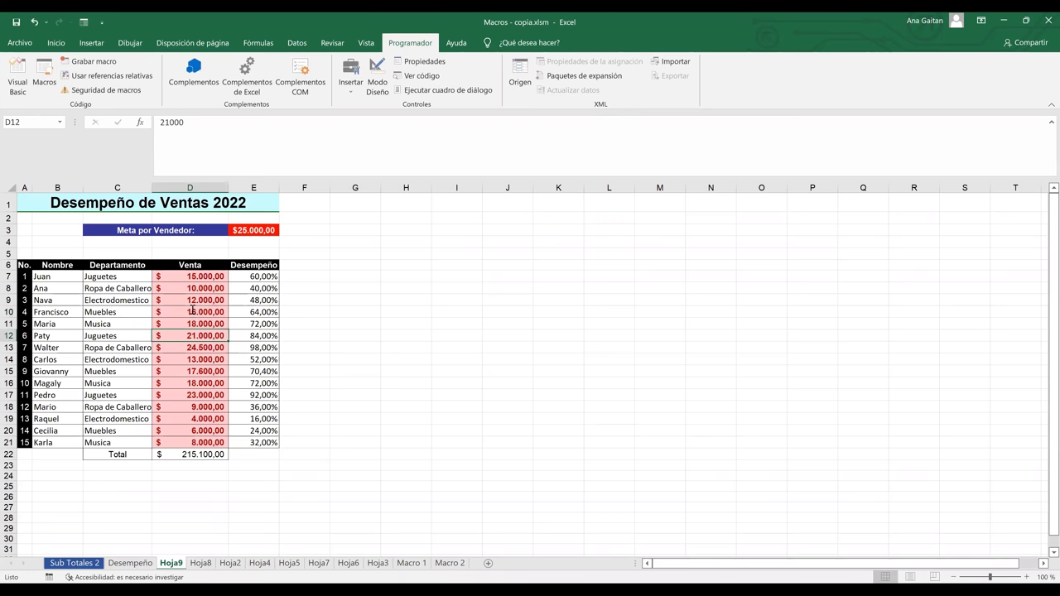
{"action": "double_click", "coordinate": [192, 310]}
{"action": "key", "text": "Delete"}
{"action": "key", "text": "Delete"}
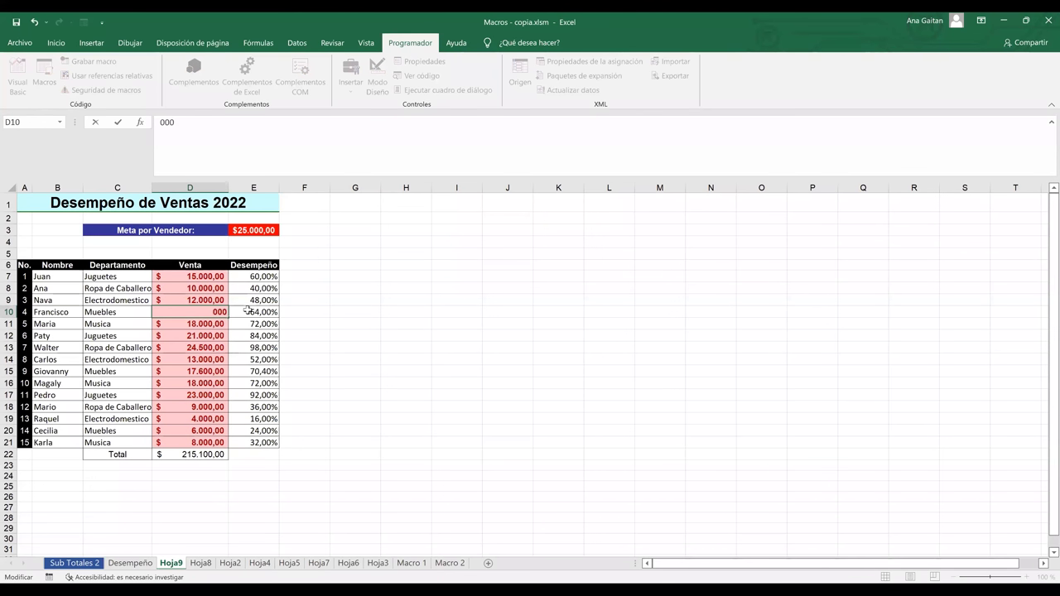
{"action": "type", "text": "25"}
{"action": "key", "text": "Return"}
Step: Set the Venta amount in D10 of Hoja9 to 26000, and select an empty cell outside the table
{"action": "left_click", "coordinate": [213, 314]}
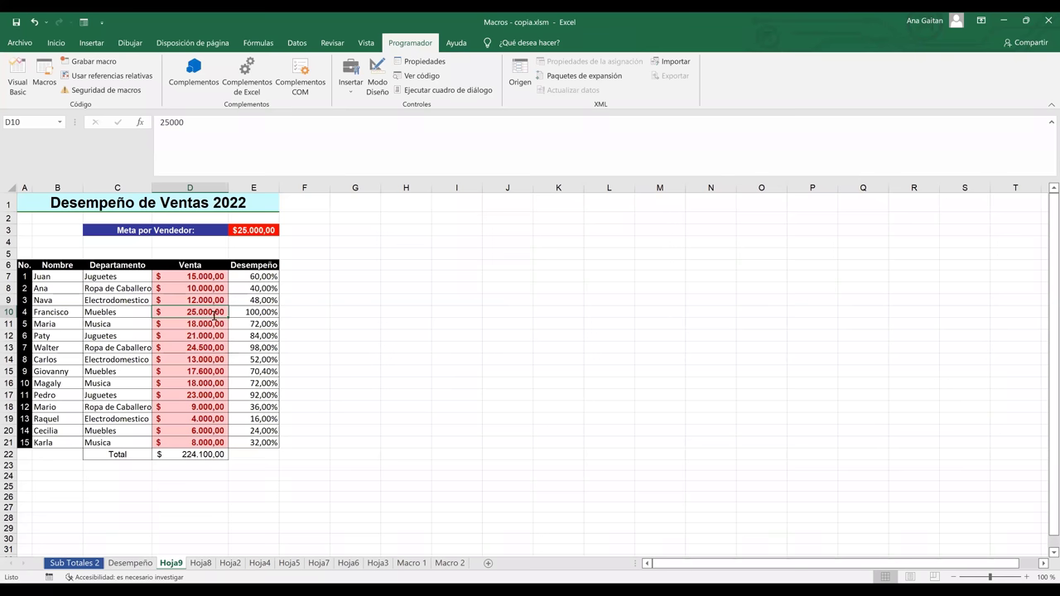
{"action": "type", "text": "25"}
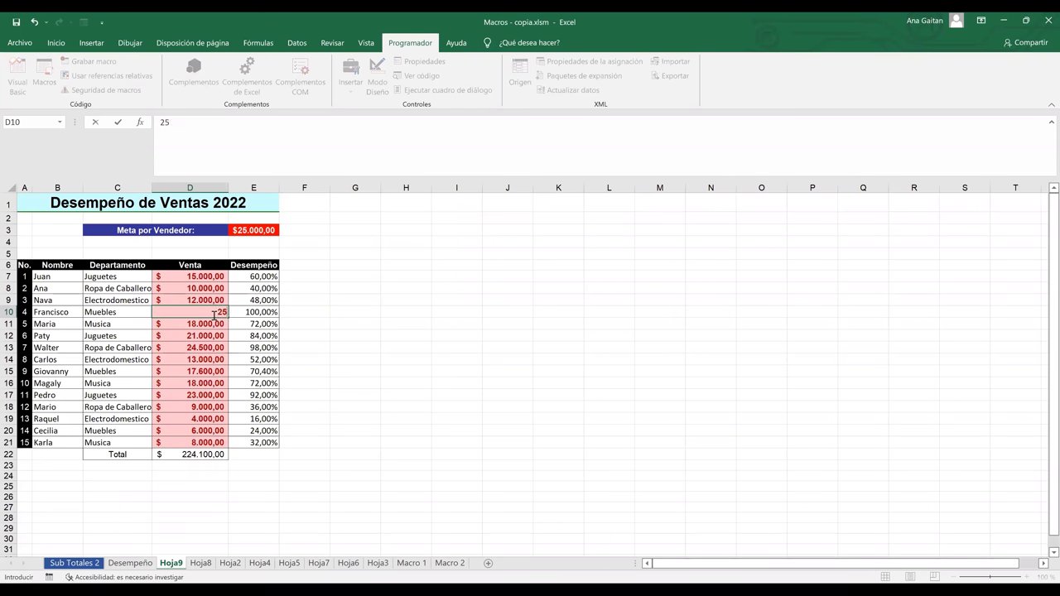
{"action": "key", "text": "ctrl+Return"}
{"action": "double_click", "coordinate": [214, 311]}
{"action": "key", "text": "BackSpace"}
{"action": "type", "text": "6"}
{"action": "key", "text": "ctrl+Return"}
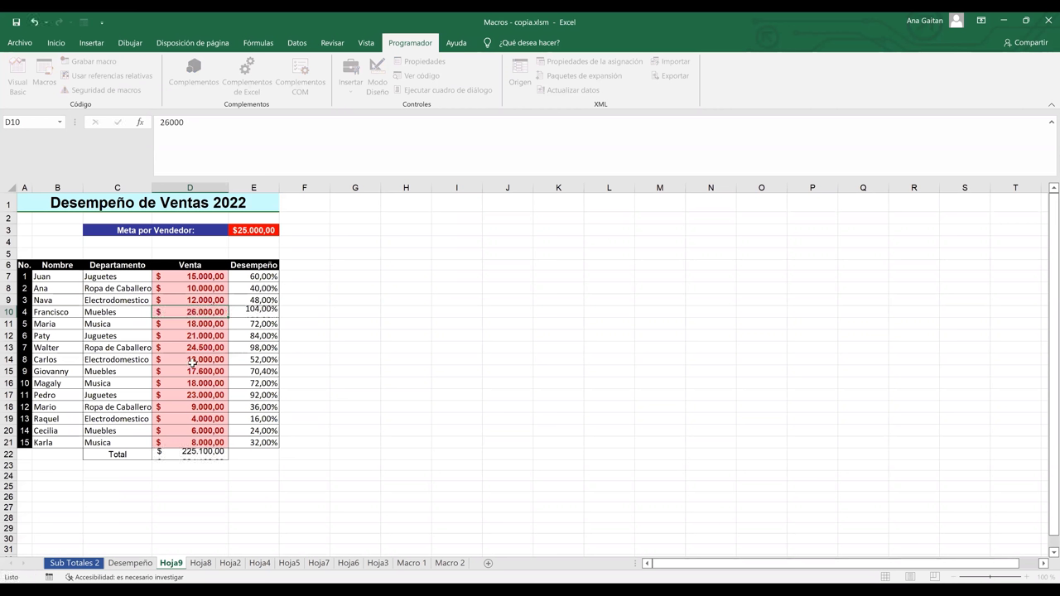
{"action": "left_click", "coordinate": [299, 430]}
{"action": "left_click", "coordinate": [426, 395]}
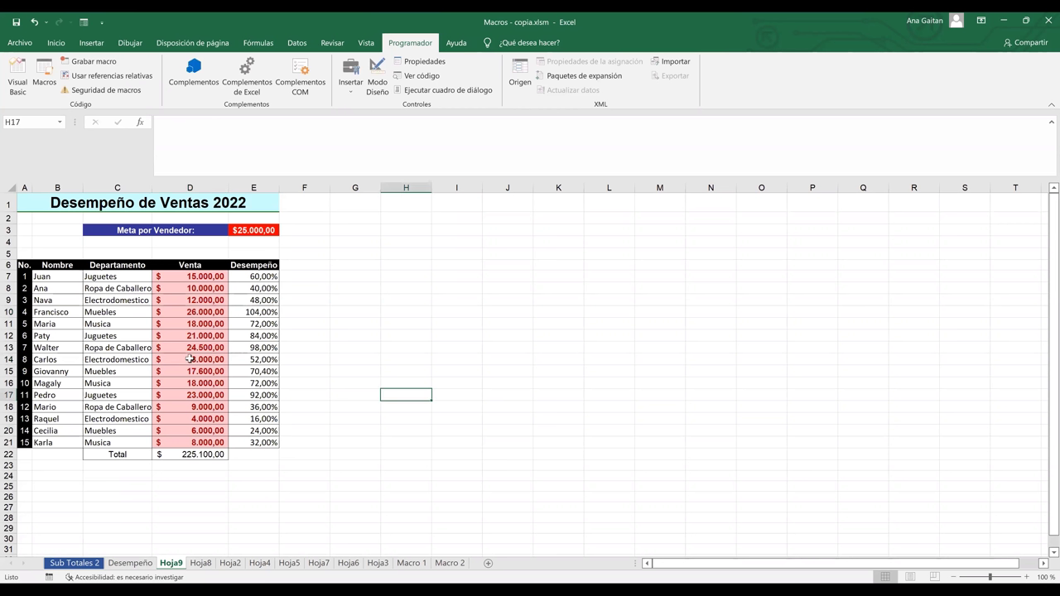
{"action": "left_click", "coordinate": [190, 442]}
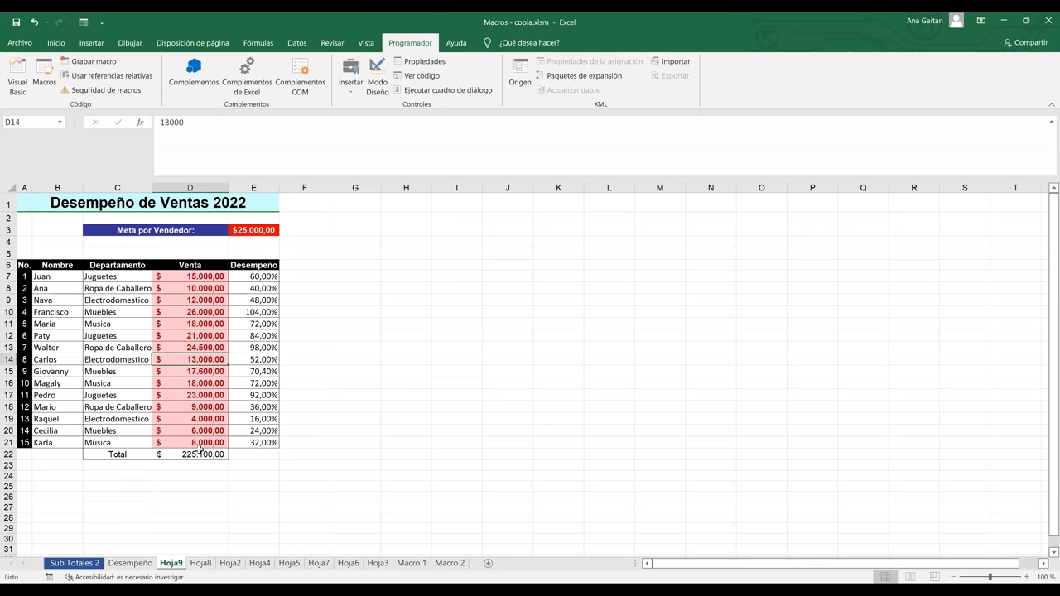
{"action": "left_click", "coordinate": [392, 398]}
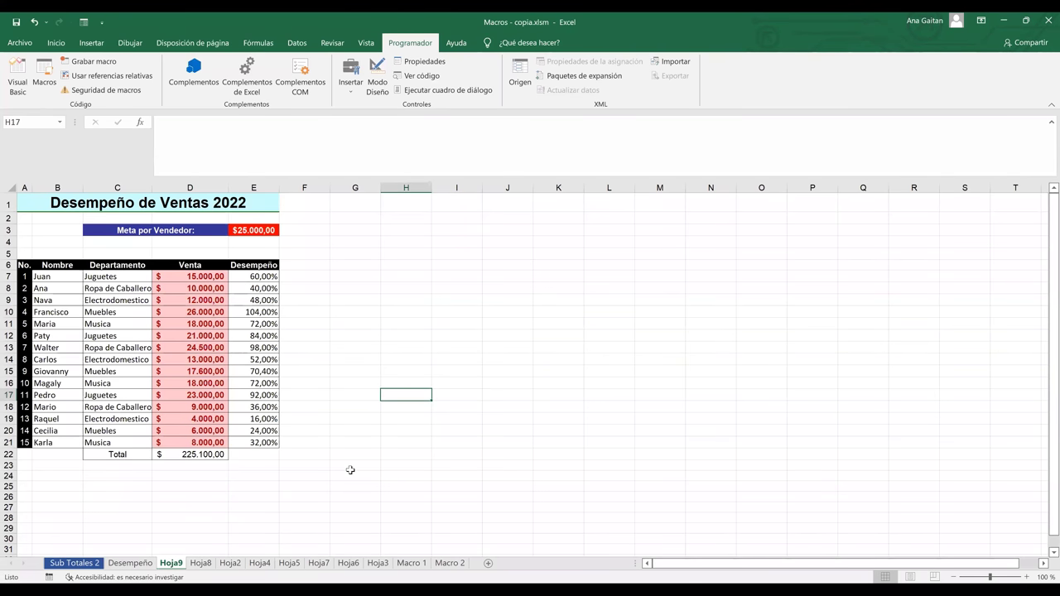
{"action": "key", "text": "Up"}
{"action": "key", "text": "Up"}
{"action": "key", "text": "Up"}
{"action": "key", "text": "Up"}
{"action": "key", "text": "Up"}
{"action": "key", "text": "Up"}
{"action": "key", "text": "Up"}
{"action": "key", "text": "Up"}
{"action": "key", "text": "Up"}
{"action": "left_click", "coordinate": [125, 577]}
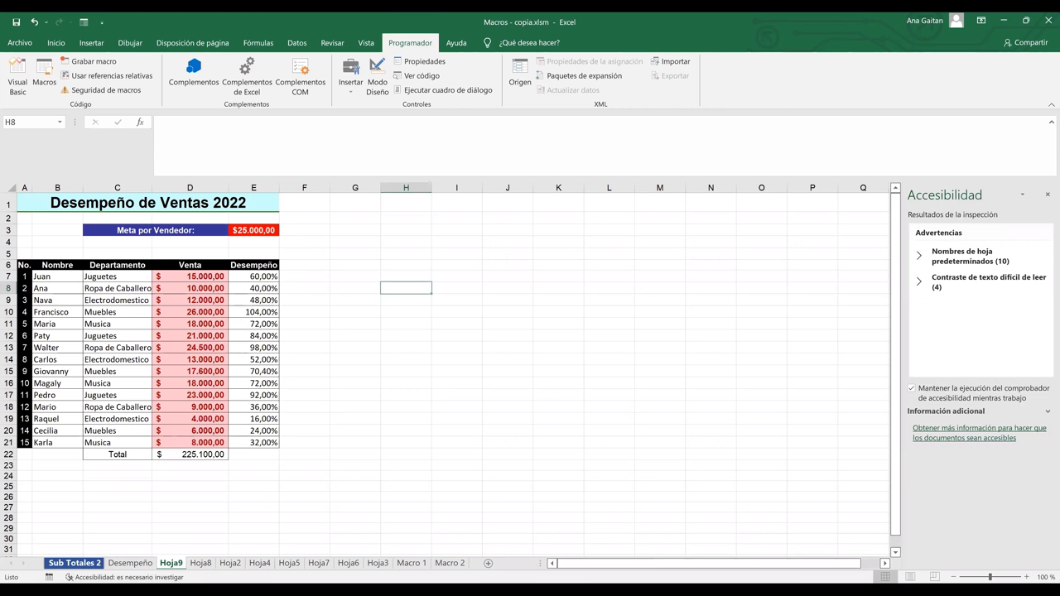
{"action": "left_click", "coordinate": [75, 563]}
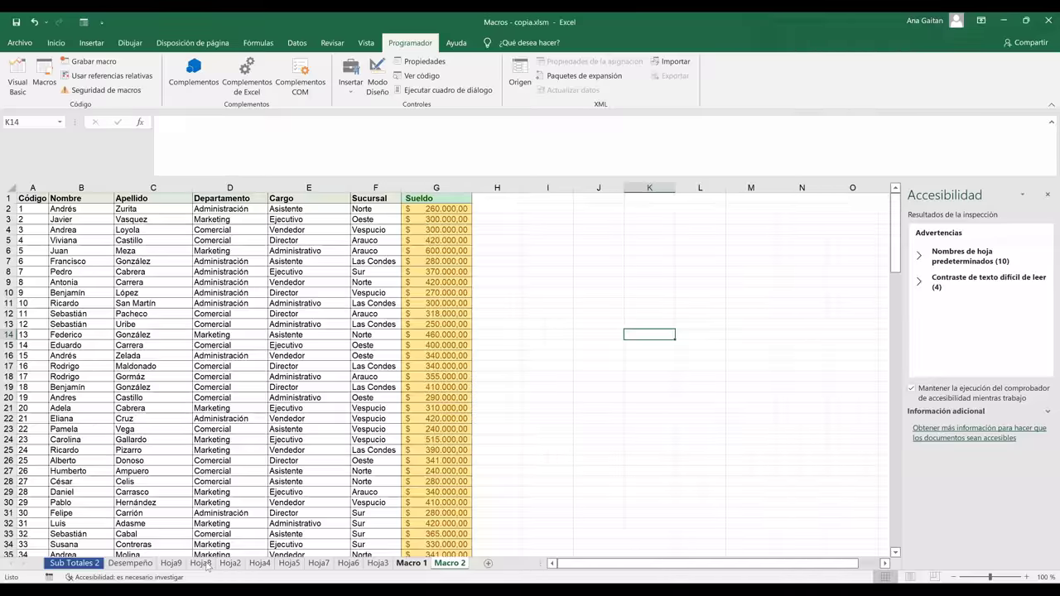
Step: Set the Venta amount in D12 of the Desempeño sheet to 25000, and select an empty cell outside the table
{"action": "left_click", "coordinate": [130, 563]}
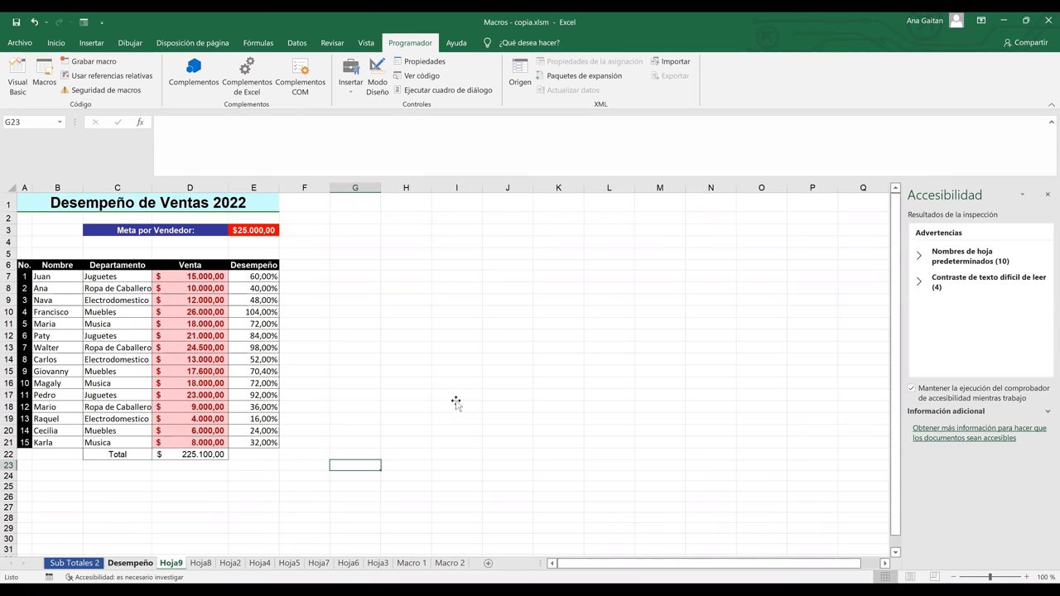
{"action": "key", "text": "ctrl+shift+d"}
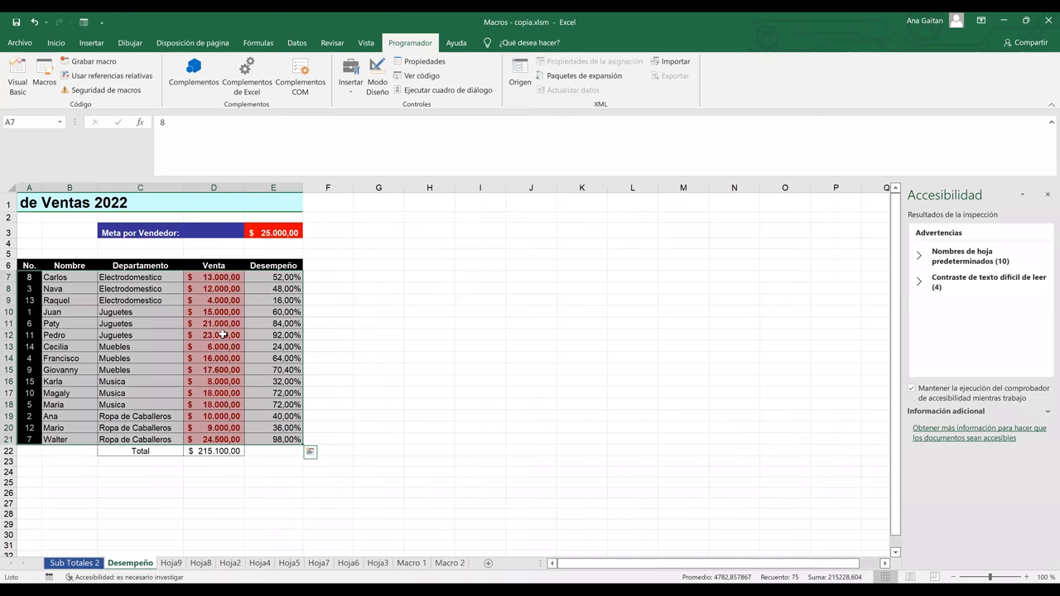
{"action": "left_click", "coordinate": [223, 334]}
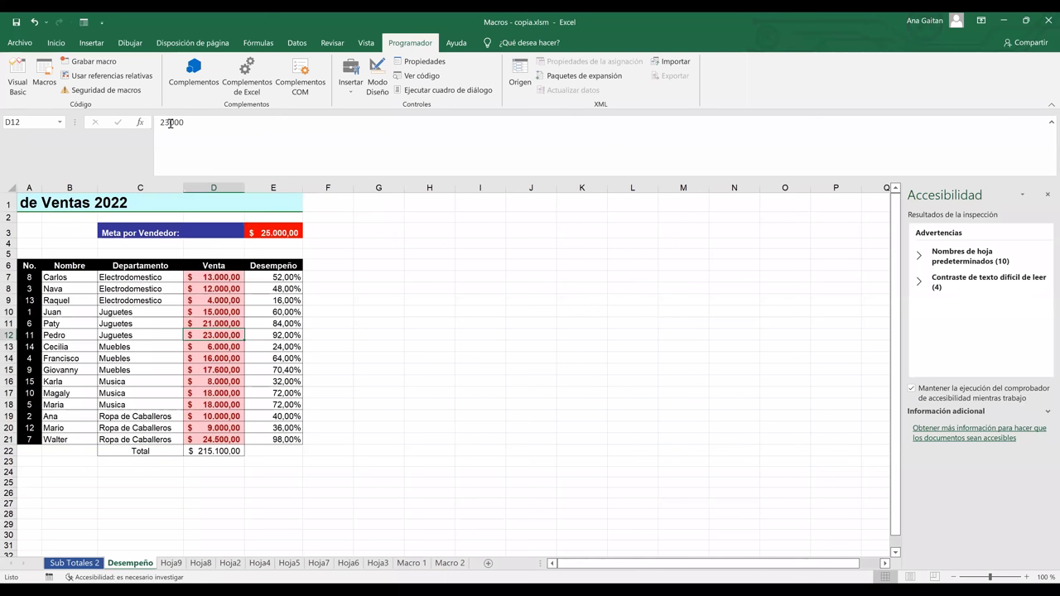
{"action": "left_click", "coordinate": [169, 122]}
{"action": "key", "text": "BackSpace"}
{"action": "type", "text": "5"}
{"action": "left_click", "coordinate": [396, 374]}
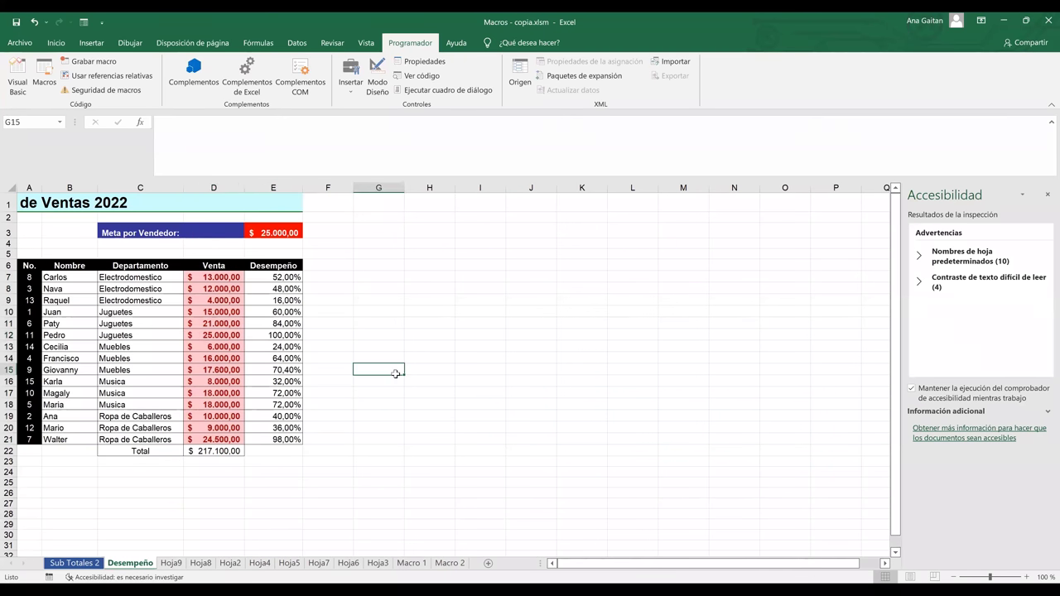
{"action": "left_click", "coordinate": [450, 564]}
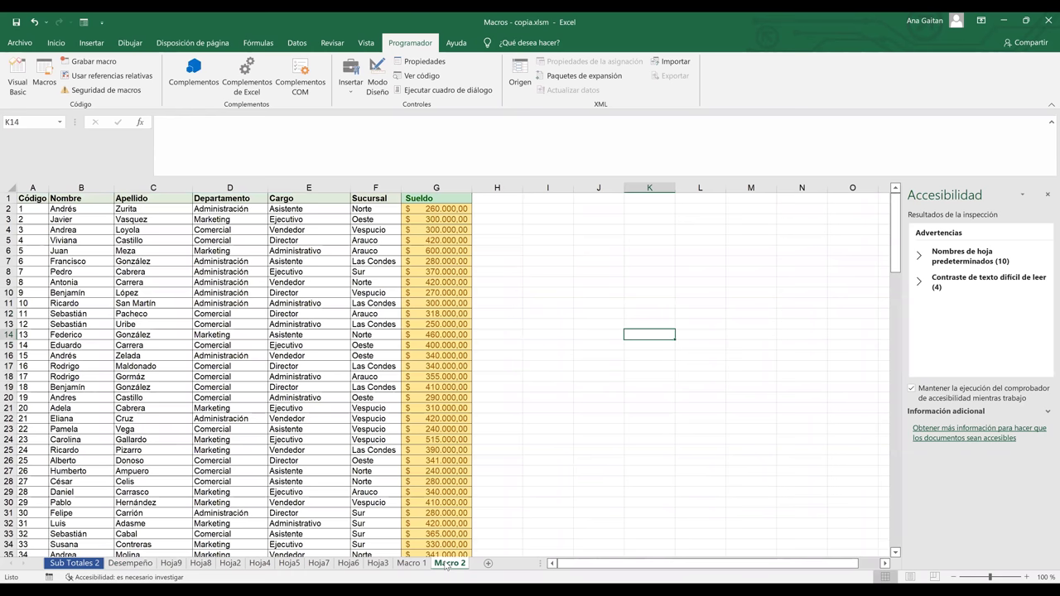
{"action": "left_click", "coordinate": [411, 564]}
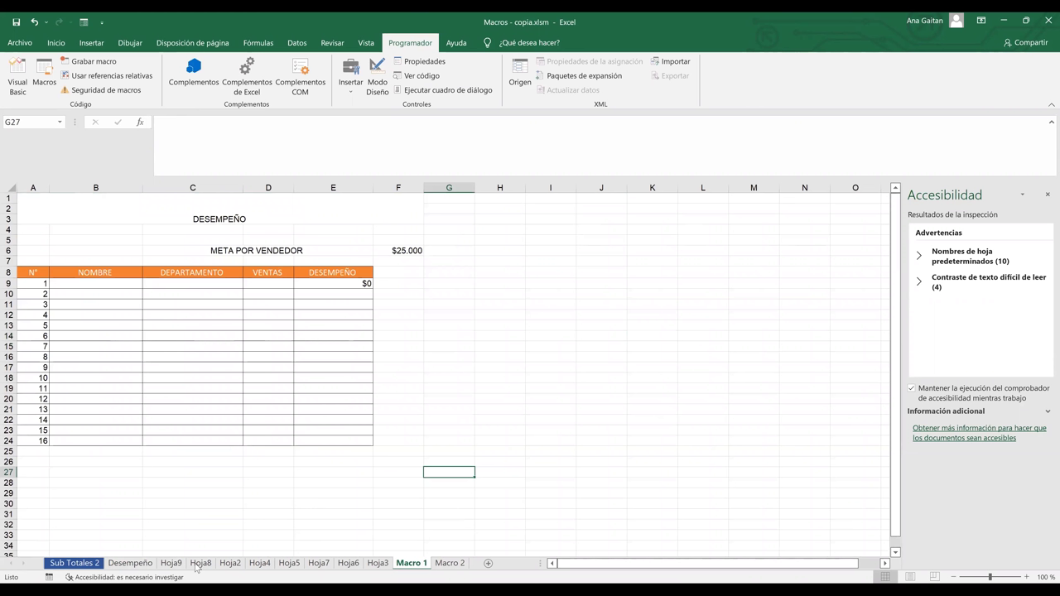
{"action": "key", "text": "ctrl+Page_Up"}
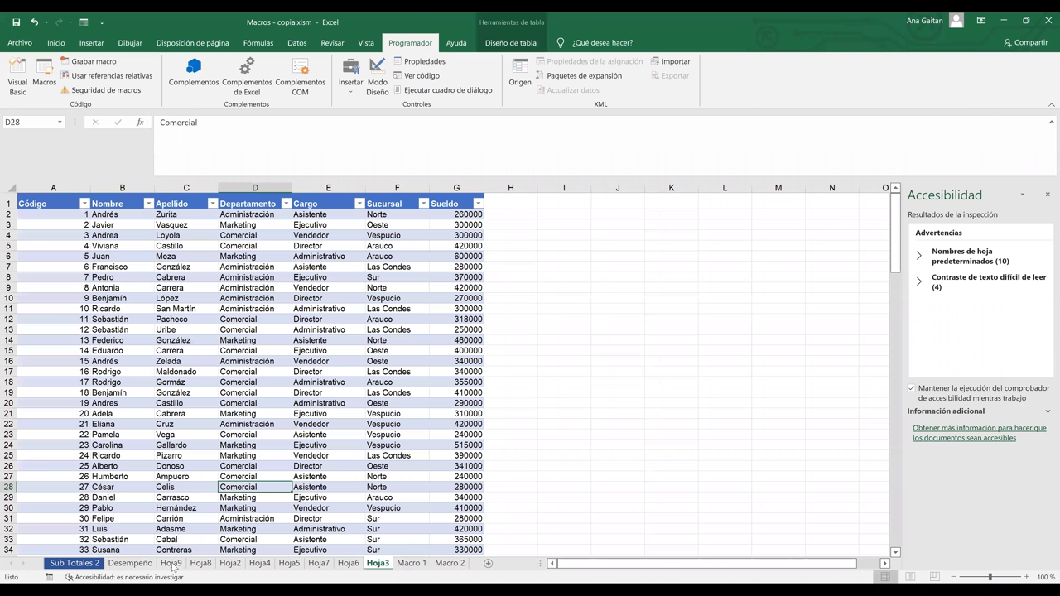
{"action": "left_click", "coordinate": [172, 564]}
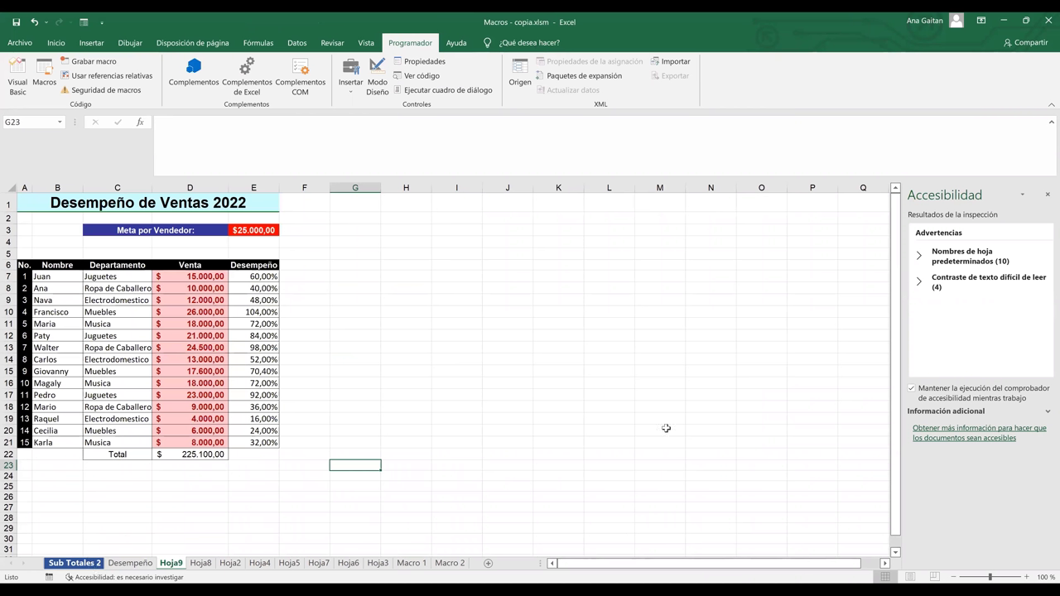
Step: Create a copy of the sheet Sub Totales 2 in front of the original and rename the copy Sub Totales 2 LIMPIO
{"action": "key", "text": "ctrl+Page_Up"}
{"action": "key", "text": "ctrl+Page_Up"}
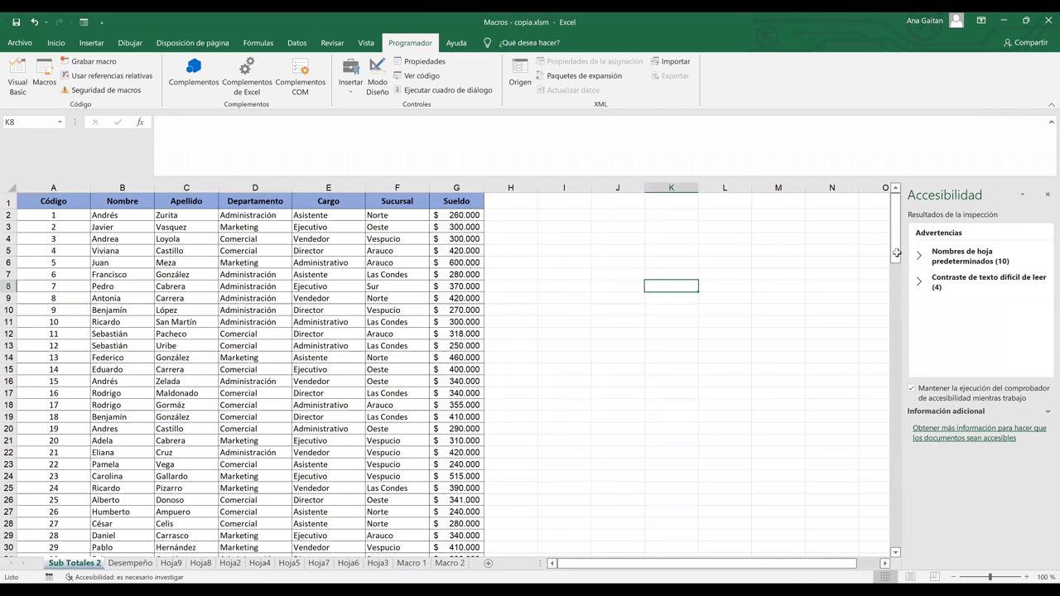
{"action": "right_click", "coordinate": [75, 567]}
{"action": "left_click", "coordinate": [87, 452]}
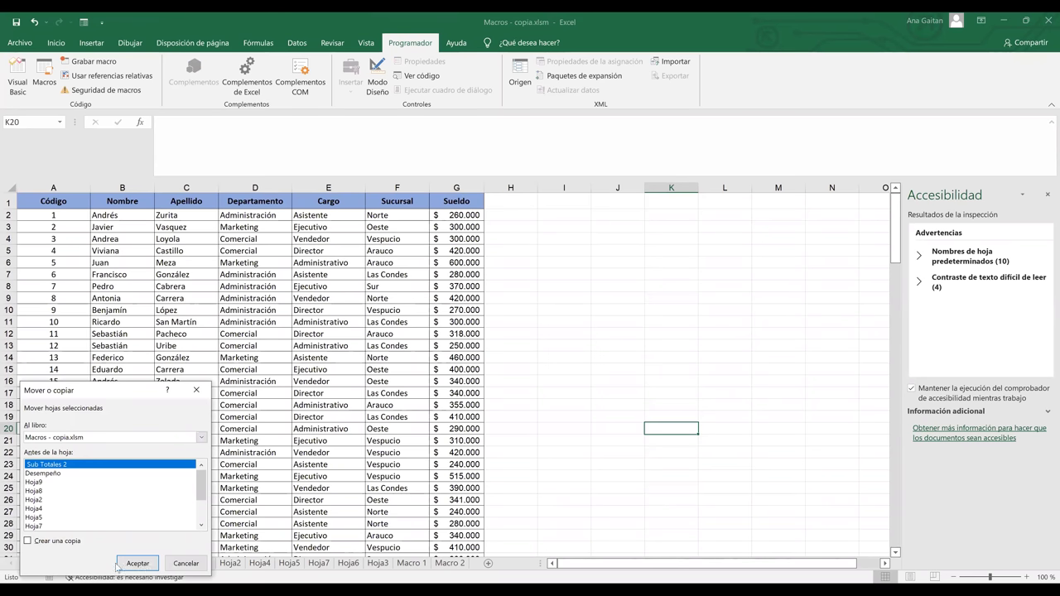
{"action": "key", "text": "Tab"}
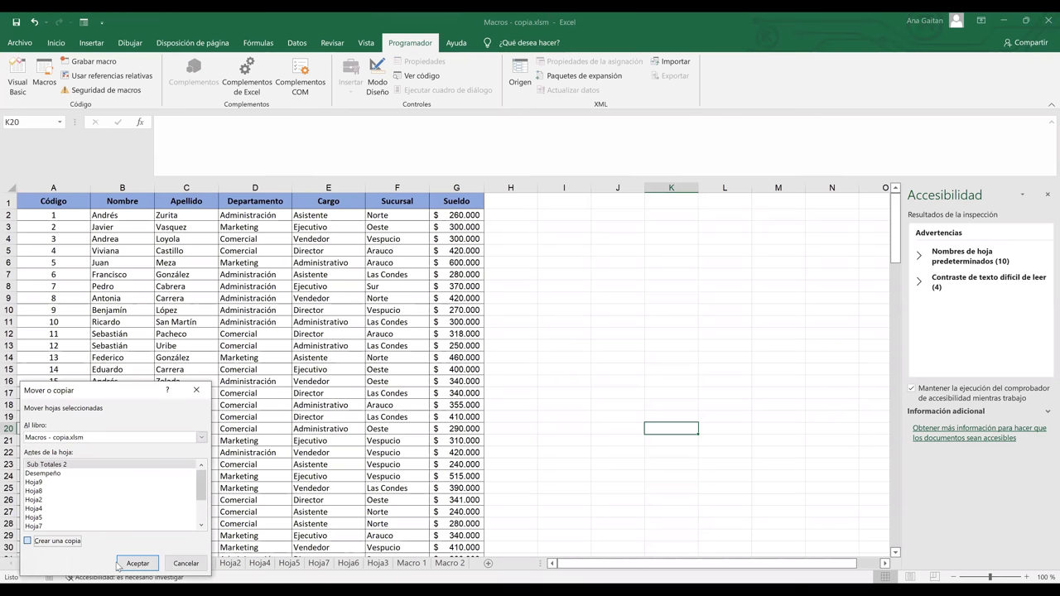
{"action": "left_click", "coordinate": [117, 565]}
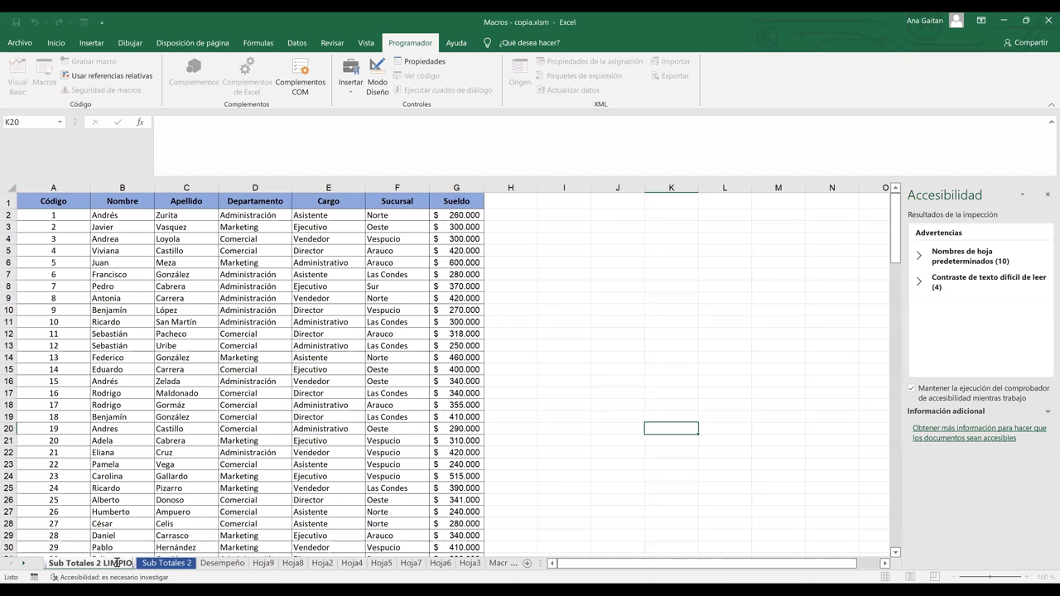
{"action": "left_click", "coordinate": [448, 520]}
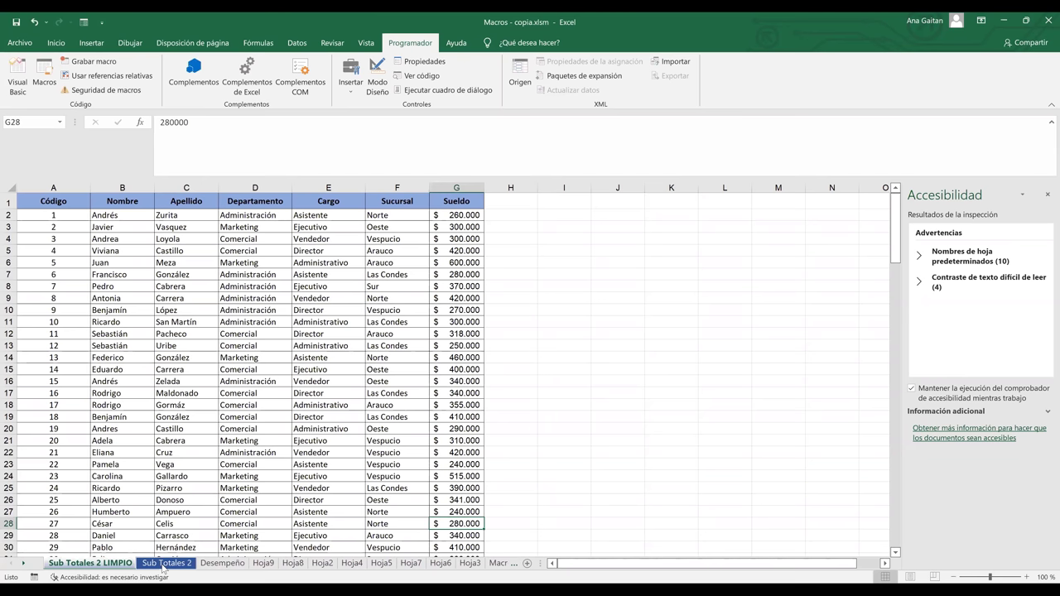
{"action": "left_click", "coordinate": [123, 566]}
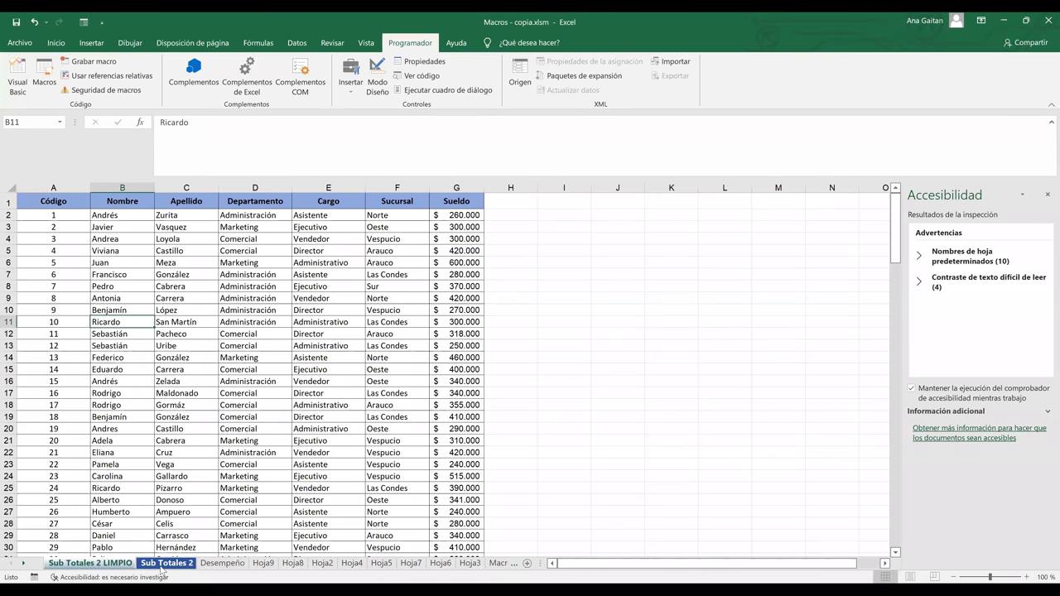
Step: Clear the formatting of the header row A1:G1 on the Sub Totales 2 sheet
{"action": "left_click", "coordinate": [166, 563]}
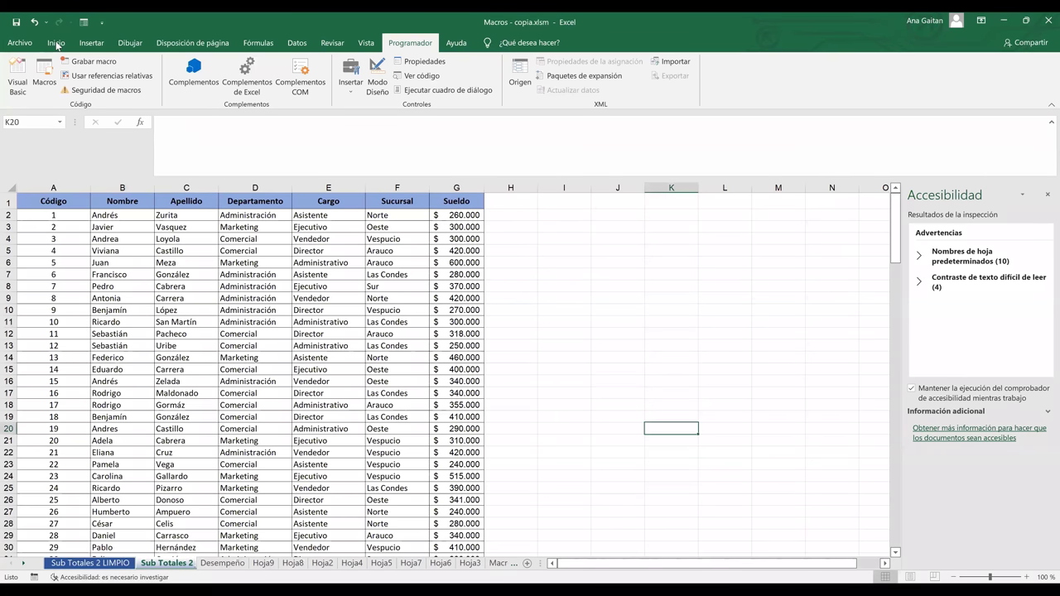
{"action": "left_click", "coordinate": [10, 187]}
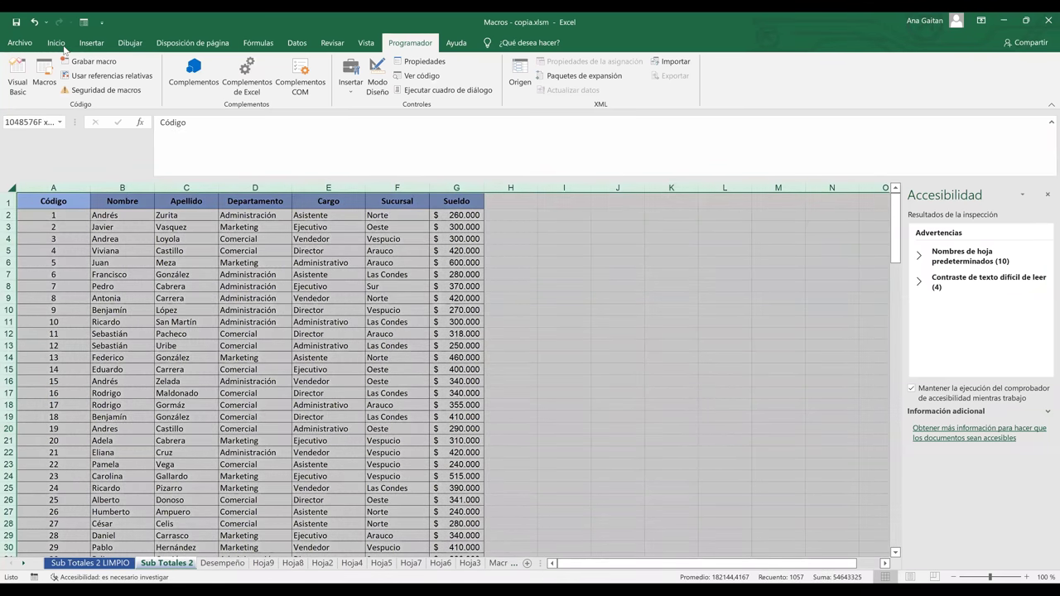
{"action": "key", "text": "ctrl+shift+Right"}
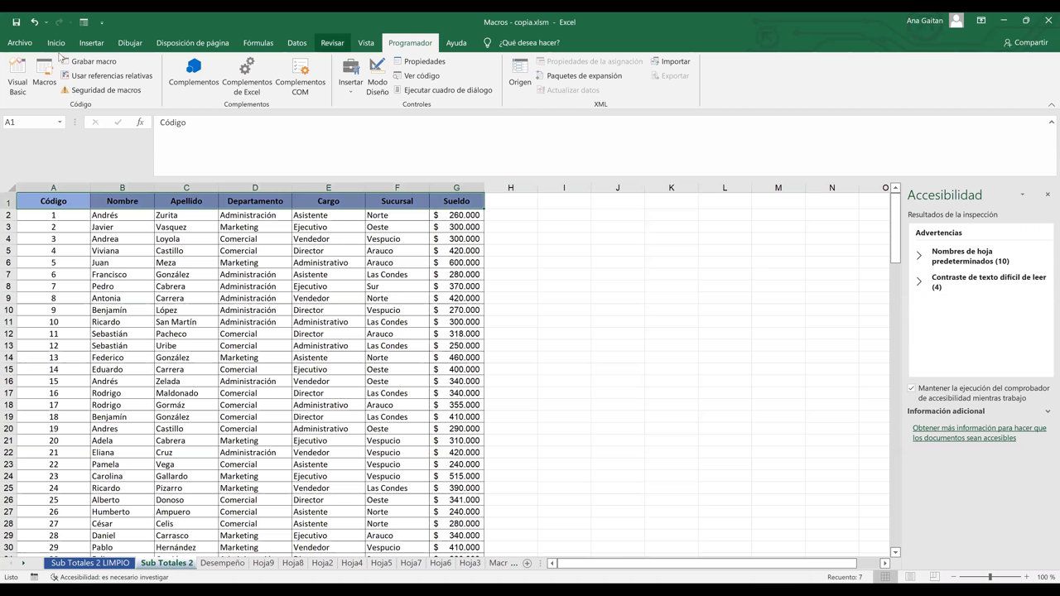
{"action": "key", "text": "alt+o"}
{"action": "key", "text": "b"}
{"action": "key", "text": "o"}
{"action": "left_click", "coordinate": [928, 127]}
{"action": "left_click", "coordinate": [466, 227]}
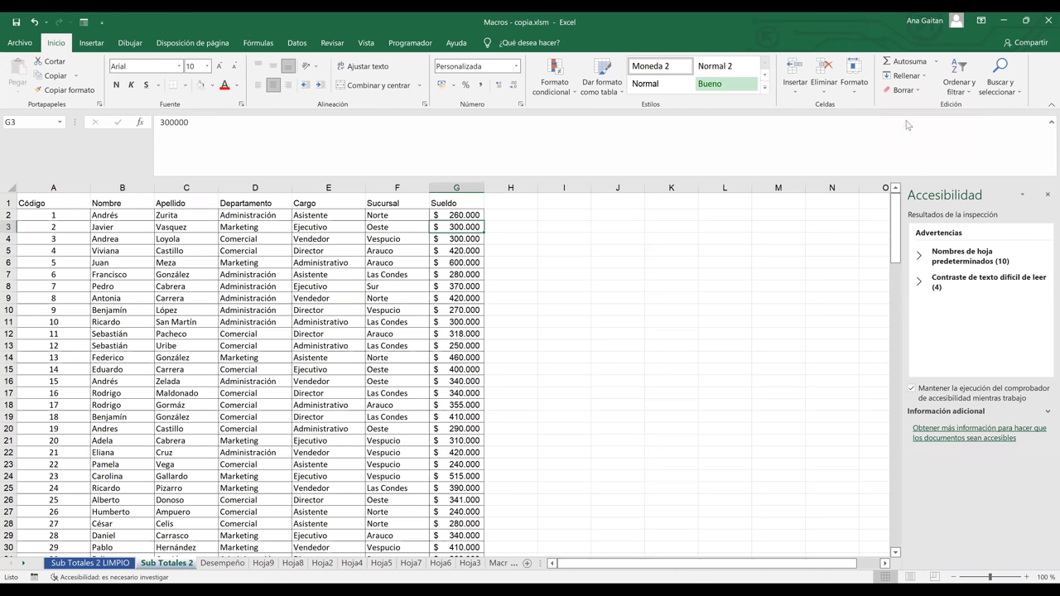
Step: Start recording a macro named SUBTOTALES, stored in Libro de macros personal, on the Sub Totales 2 sheet of SubTotales.xlsx
{"action": "key", "text": "ctrl+a"}
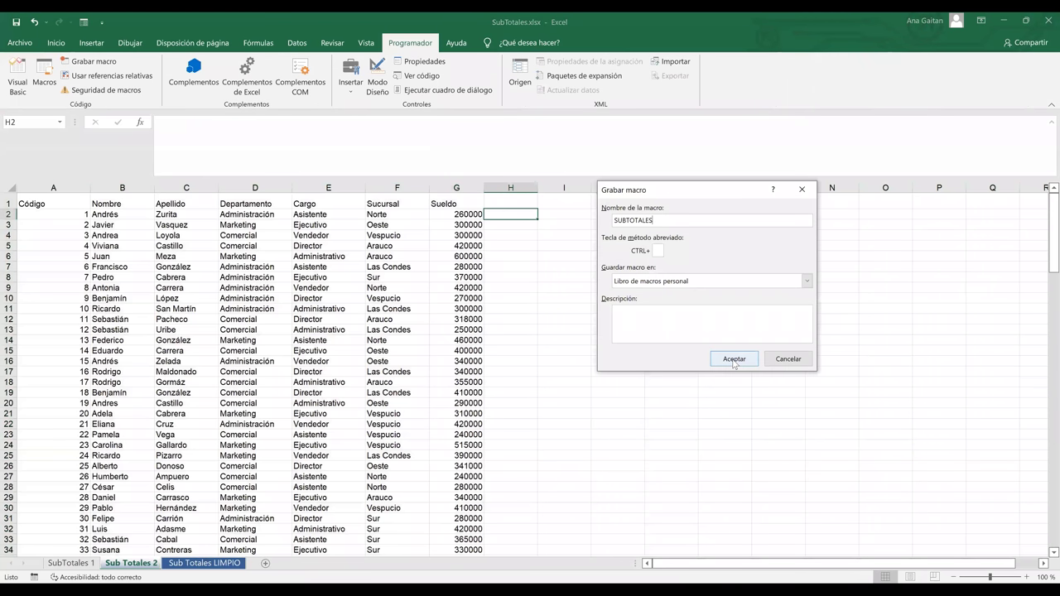
{"action": "left_click", "coordinate": [733, 358]}
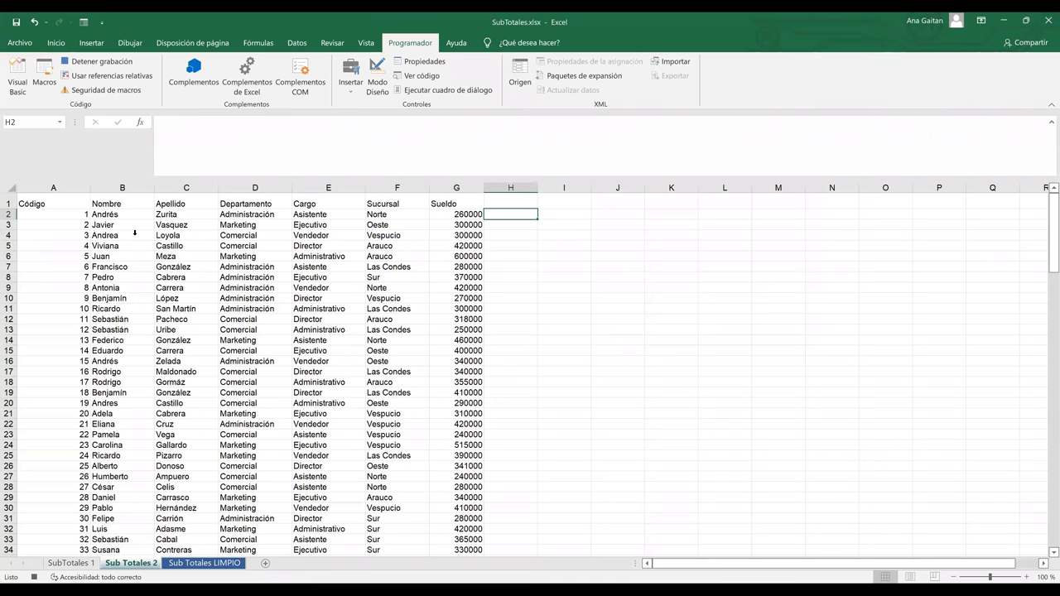
Step: Format the whole employee table starting at A1 with cell borders, a light blue header row and a fitted width for the Código column
{"action": "left_click", "coordinate": [29, 203]}
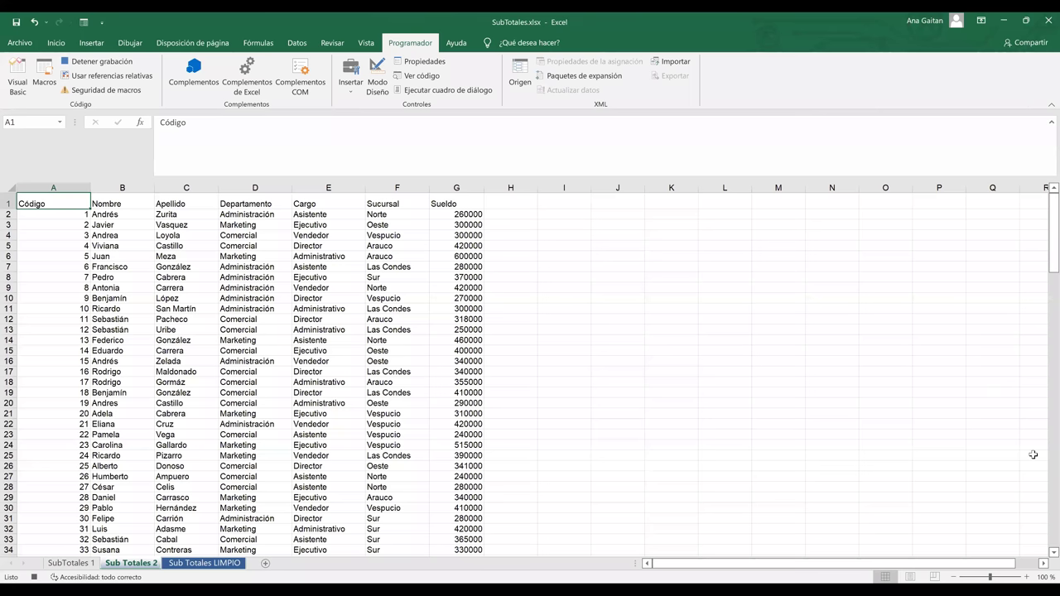
{"action": "key", "text": "ctrl+shift+Down"}
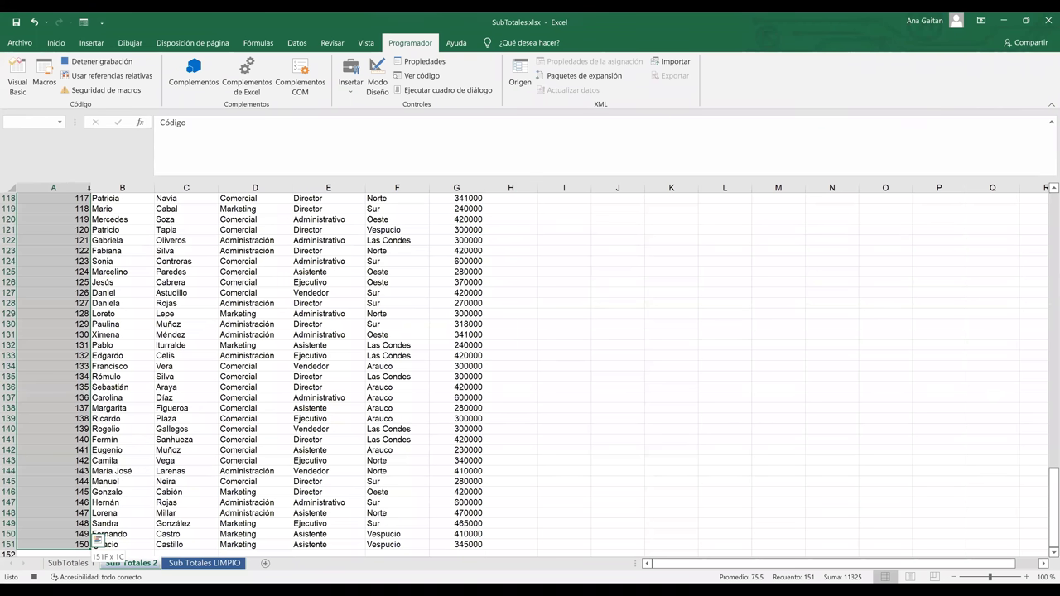
{"action": "key", "text": "ctrl+shift+Right"}
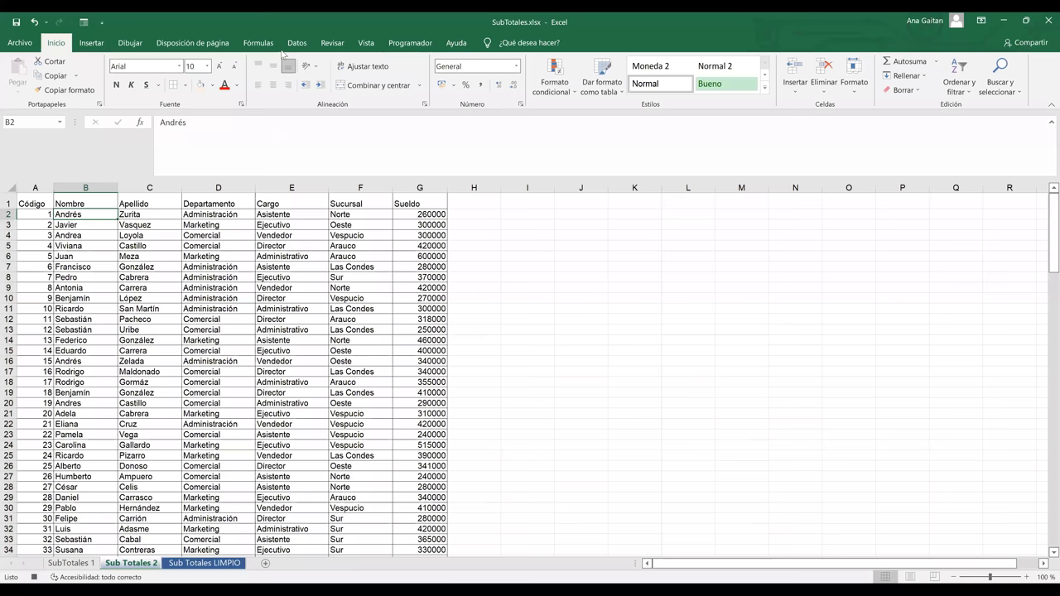
Step: Sort the whole employee table by Departamento, Cargo, Sucursal and Nombre, all A a Z, and stop the macro recording
{"action": "key", "text": "ctrl+a"}
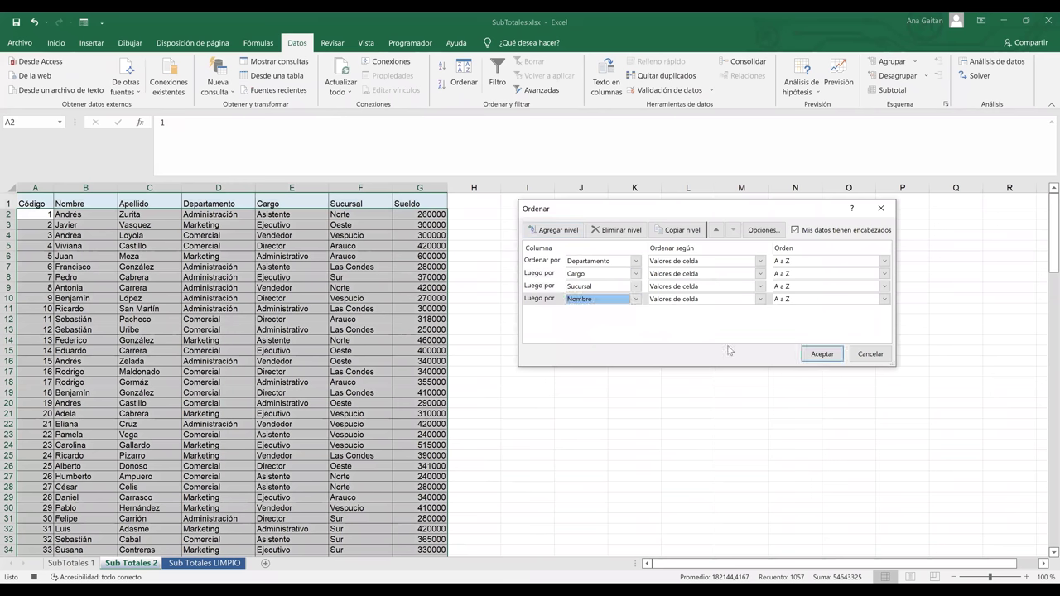
{"action": "left_click", "coordinate": [828, 355]}
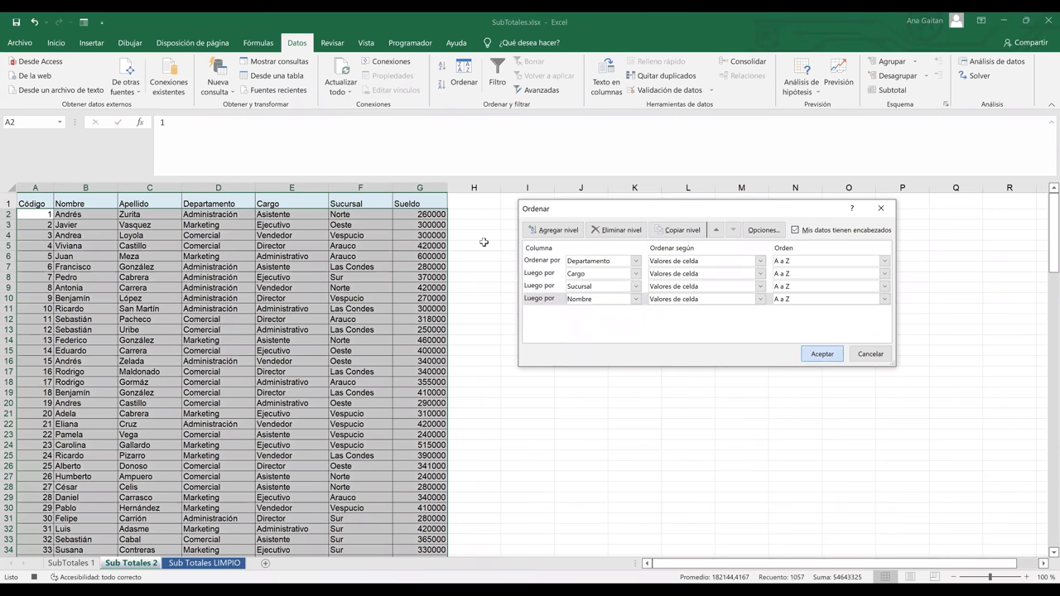
{"action": "key", "text": "Return"}
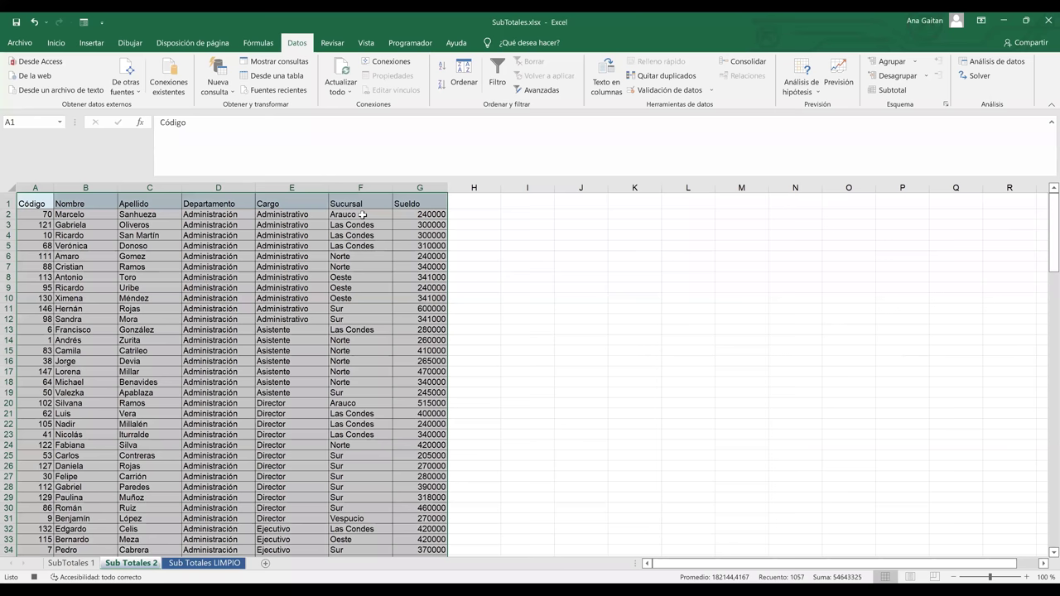
{"action": "left_click", "coordinate": [474, 246]}
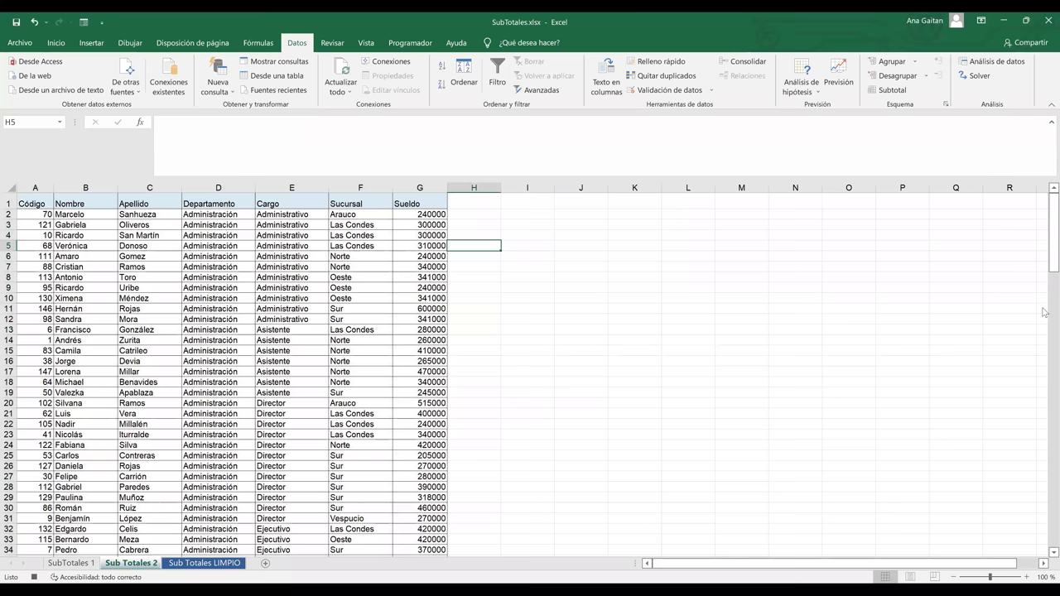
{"action": "scroll", "coordinate": [563, 190], "scroll_direction": "down", "scroll_amount": 5}
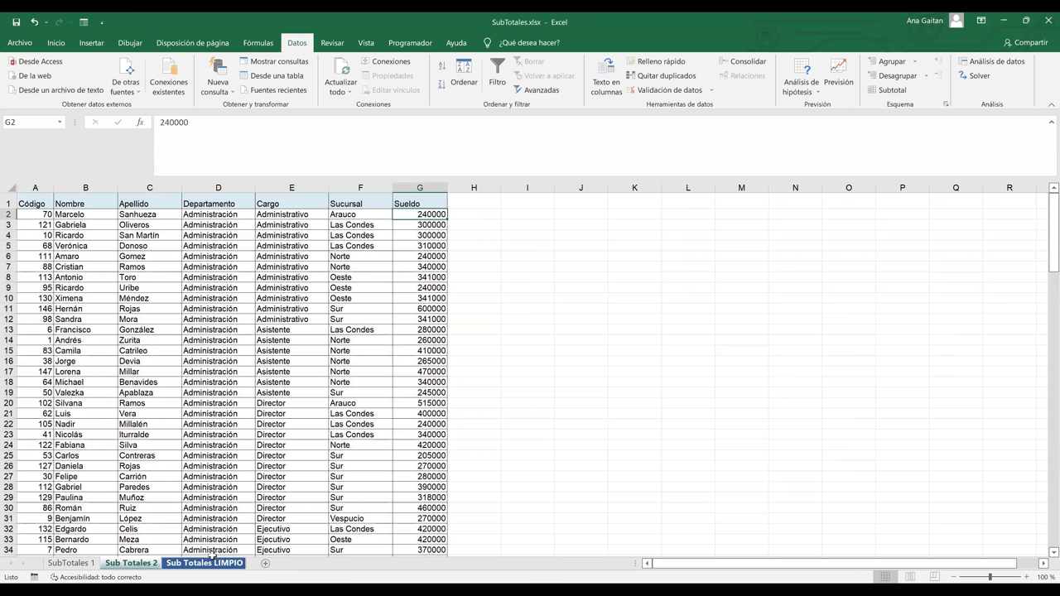
Step: Create a copy of the Sub Totales LIMPIO sheet and place it before SubTotales 1
{"action": "left_click", "coordinate": [217, 563]}
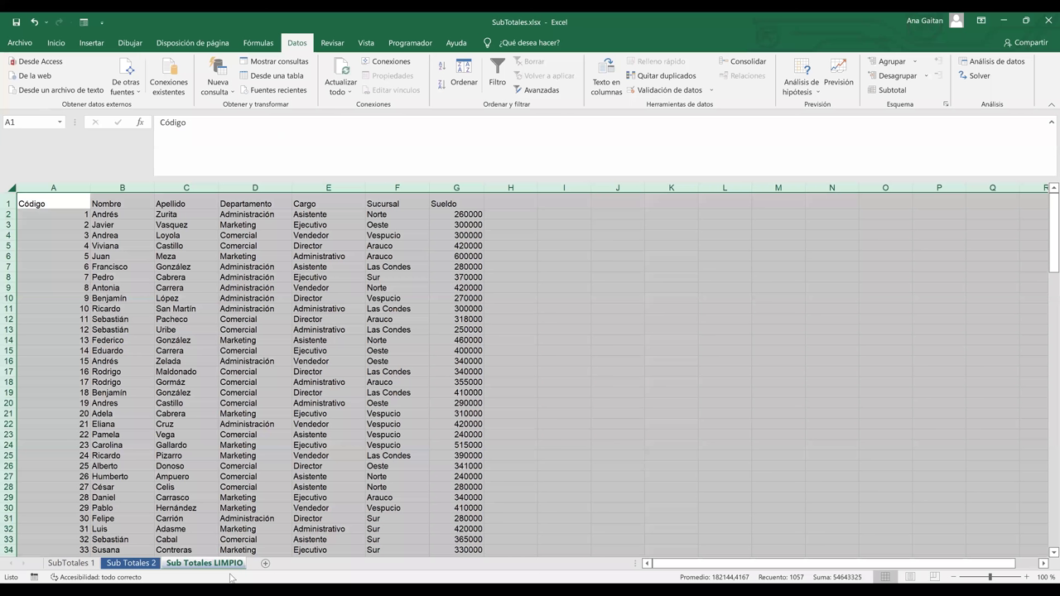
{"action": "left_click", "coordinate": [72, 564], "text": "ctrl"}
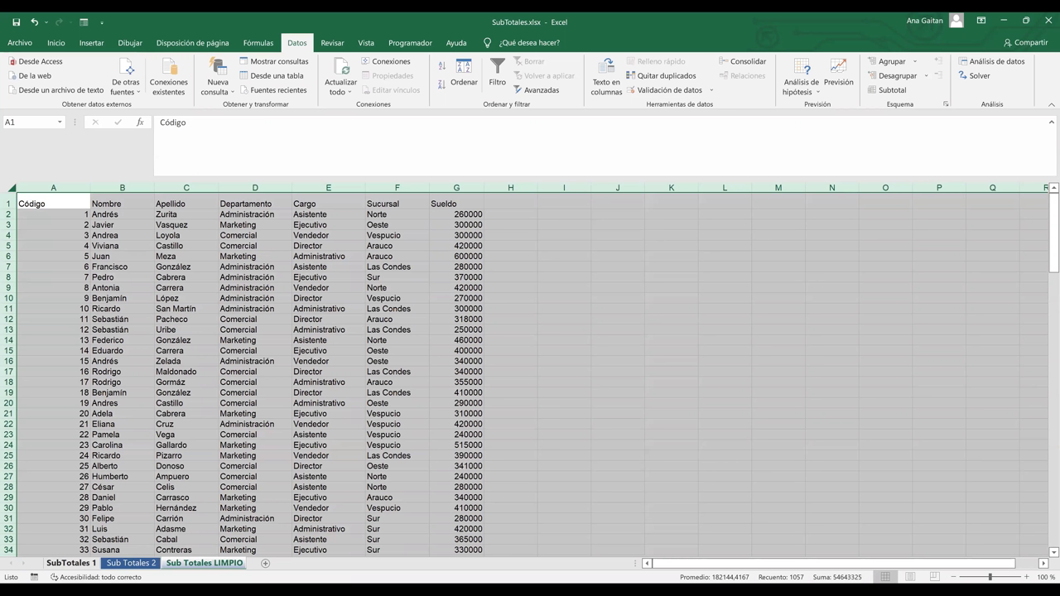
{"action": "left_click", "coordinate": [204, 564]}
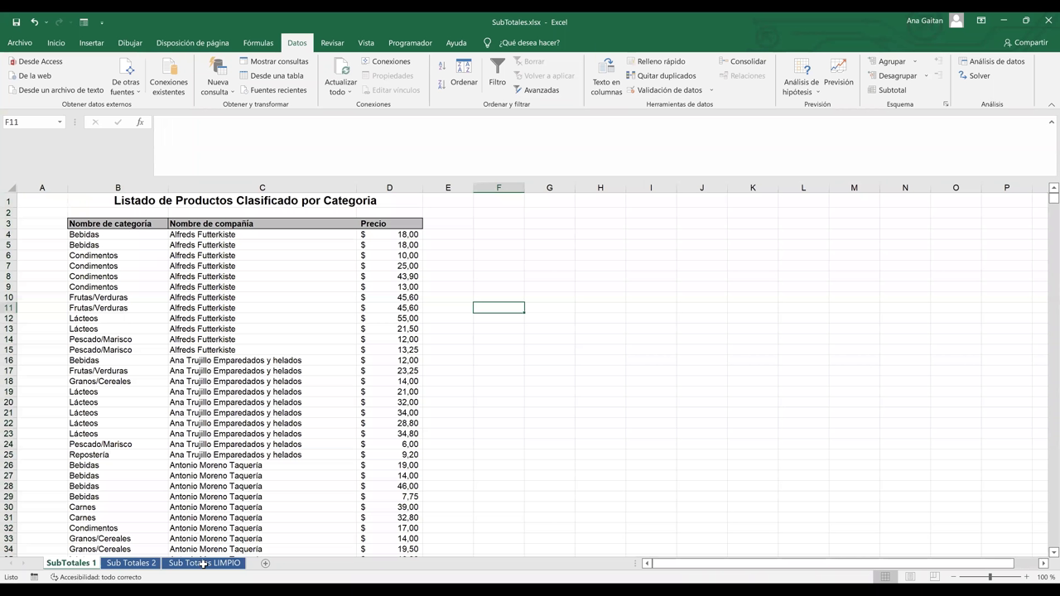
{"action": "left_click", "coordinate": [204, 564]}
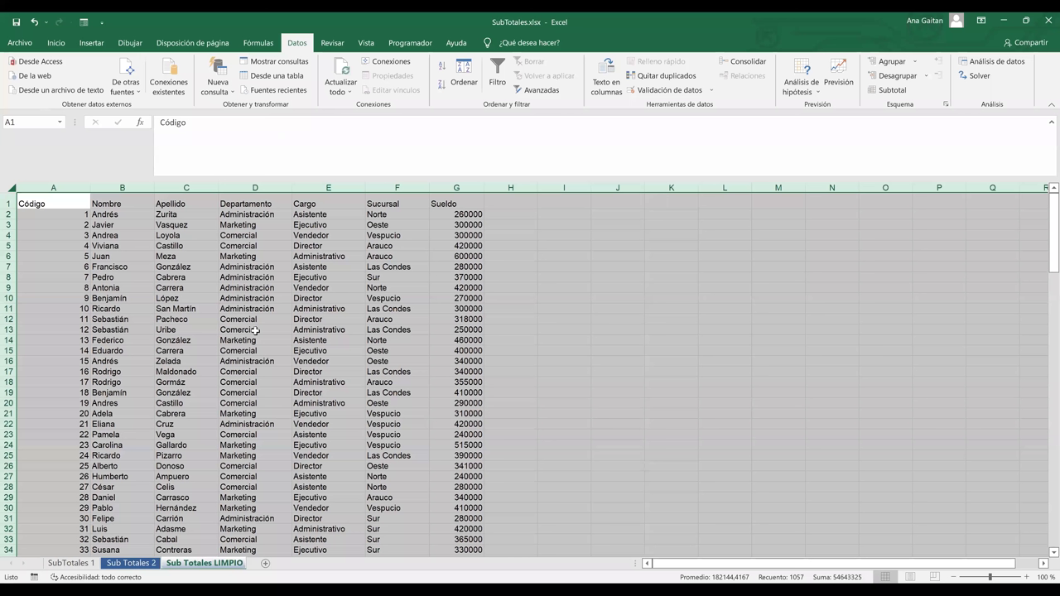
{"action": "left_click", "coordinate": [616, 403]}
{"action": "right_click", "coordinate": [199, 564]}
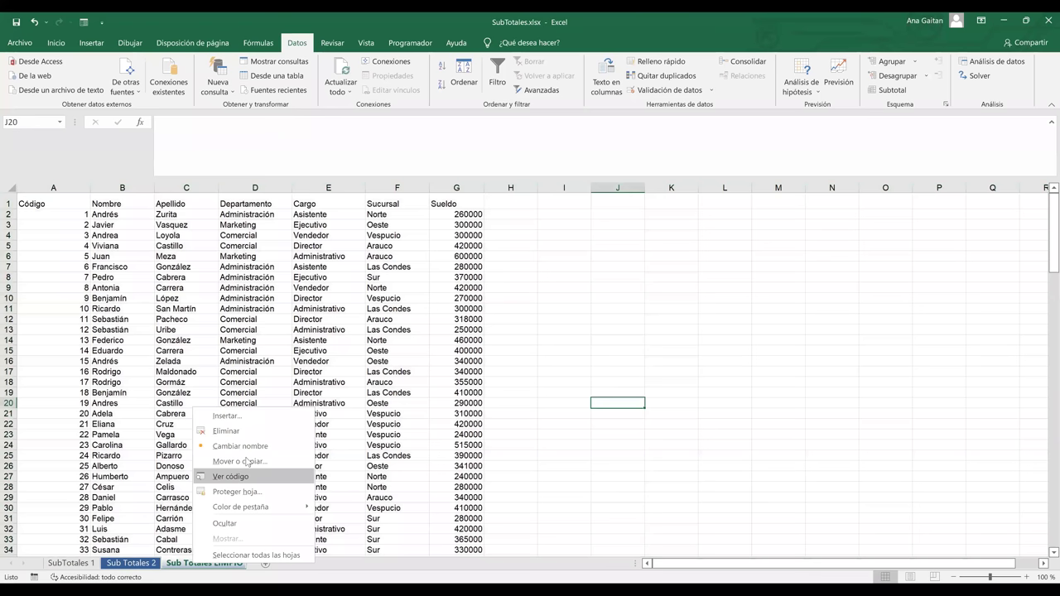
{"action": "left_click", "coordinate": [248, 462]}
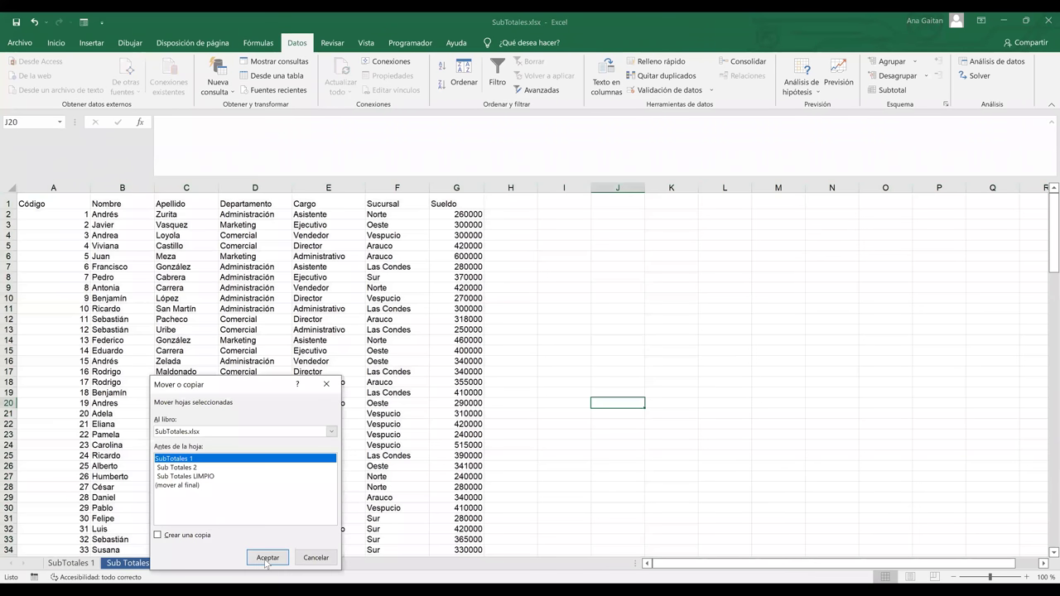
{"action": "left_click", "coordinate": [158, 535]}
{"action": "left_click", "coordinate": [267, 558]}
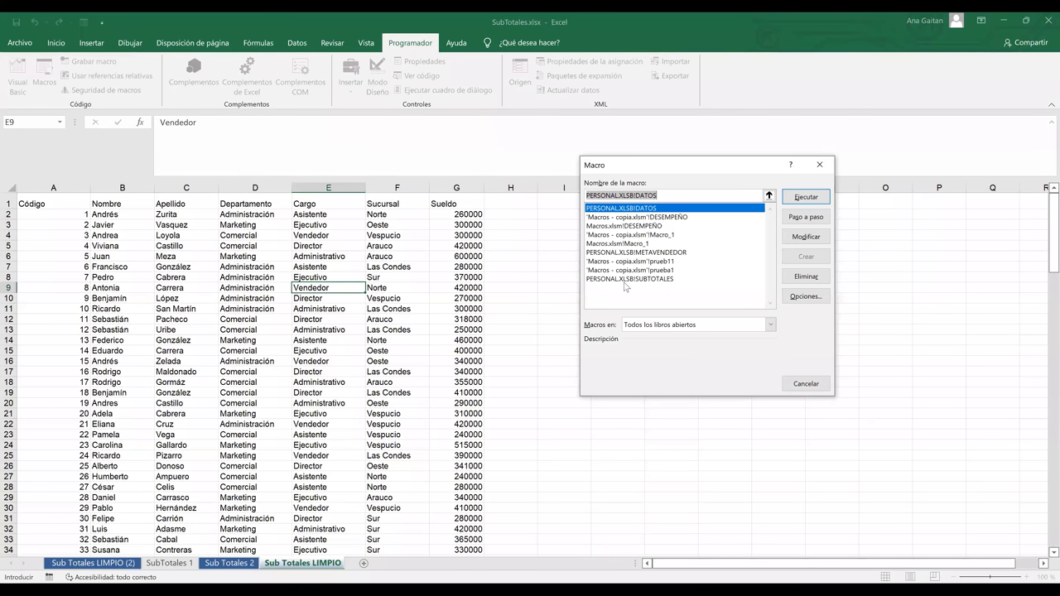
Step: Run the SUBTOTALES macro from PERSONAL.XLSB on the Sub Totales LIMPIO sheet
{"action": "left_click", "coordinate": [808, 197]}
{"action": "key", "text": "Return"}
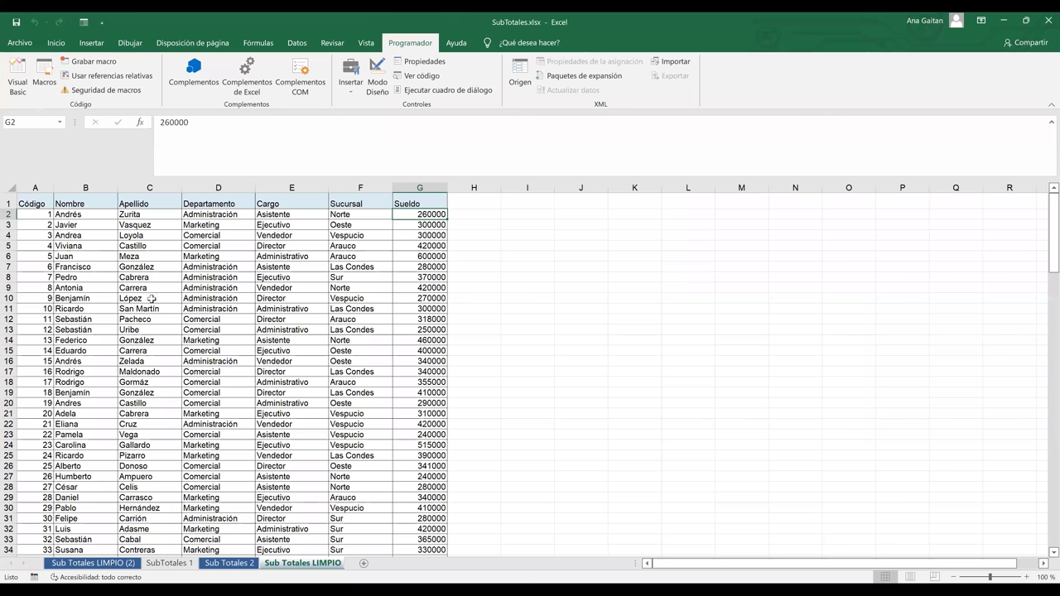
Step: Examine the row order in the Departamento column on Sub Totales LIMPIO and compare it with the sorted table on Sub Totales 2
{"action": "left_click", "coordinate": [221, 236]}
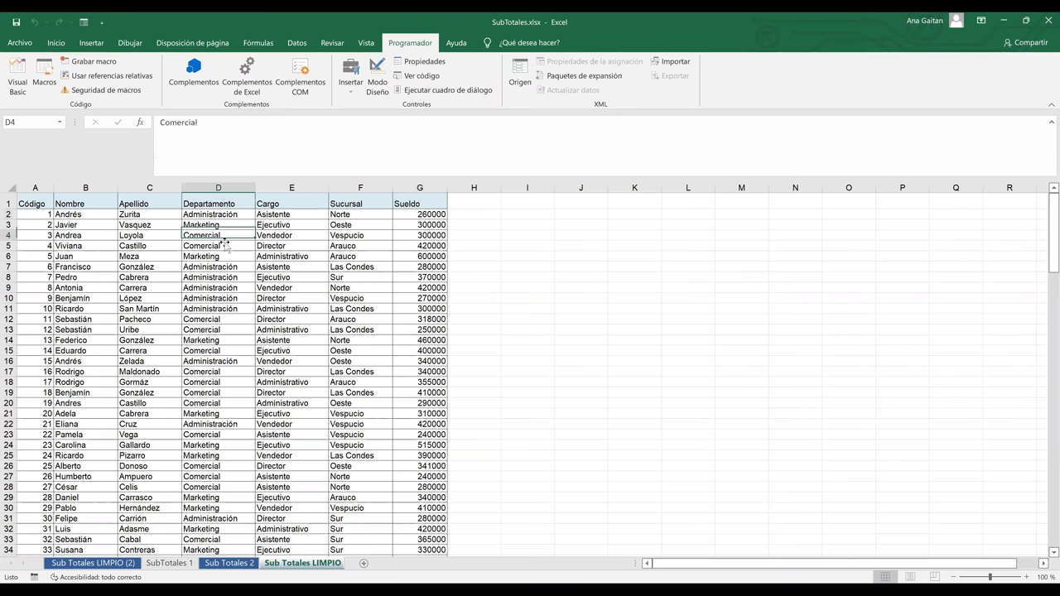
{"action": "left_click", "coordinate": [223, 249]}
{"action": "left_click", "coordinate": [219, 267]}
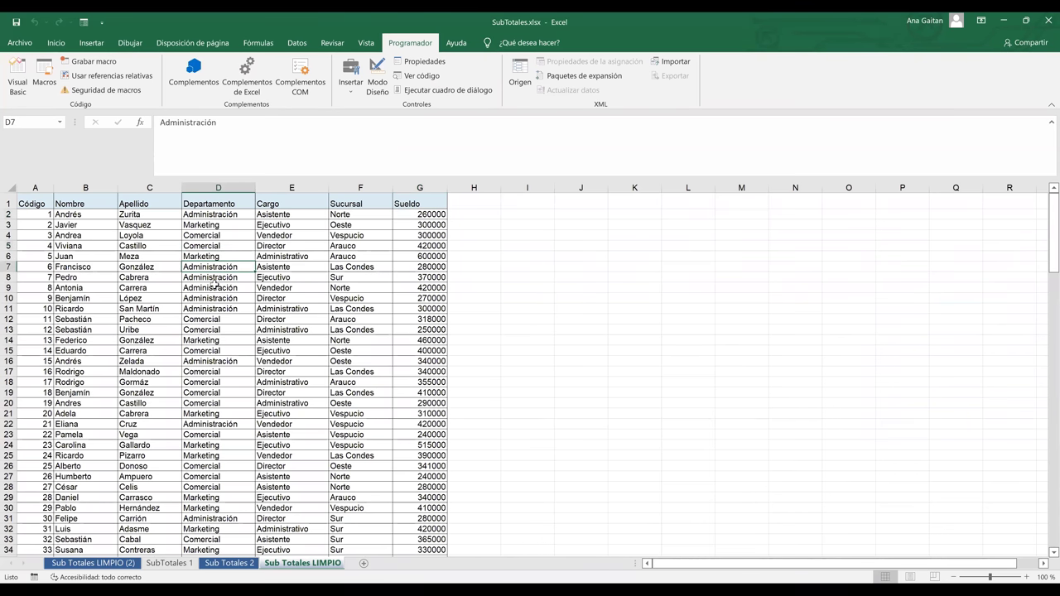
{"action": "left_click", "coordinate": [216, 286]}
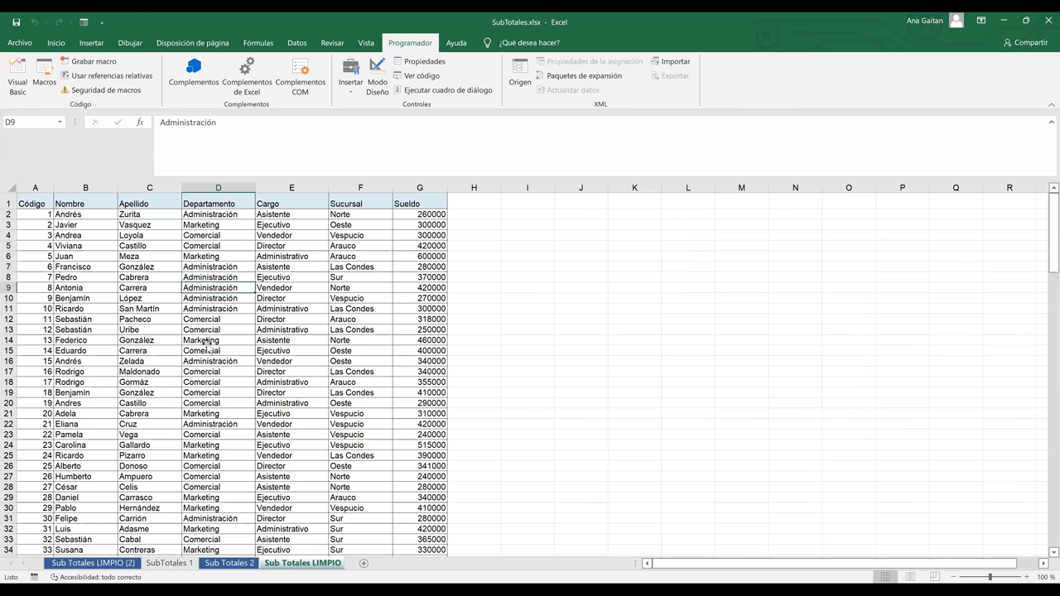
{"action": "left_click", "coordinate": [207, 340]}
{"action": "left_click", "coordinate": [217, 382]}
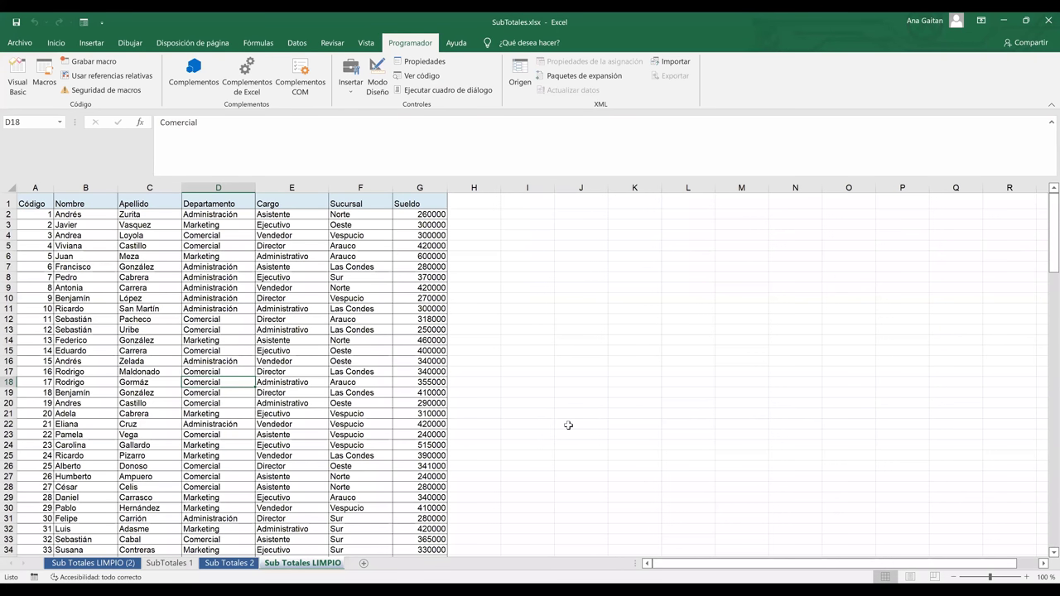
{"action": "key", "text": "ctrl+Up"}
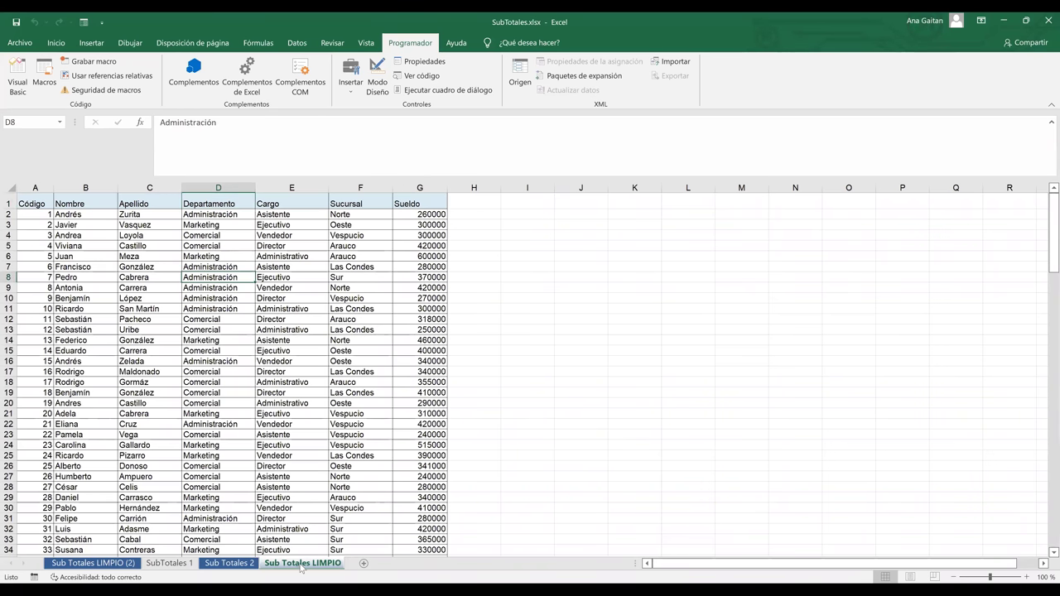
{"action": "left_click", "coordinate": [361, 371]}
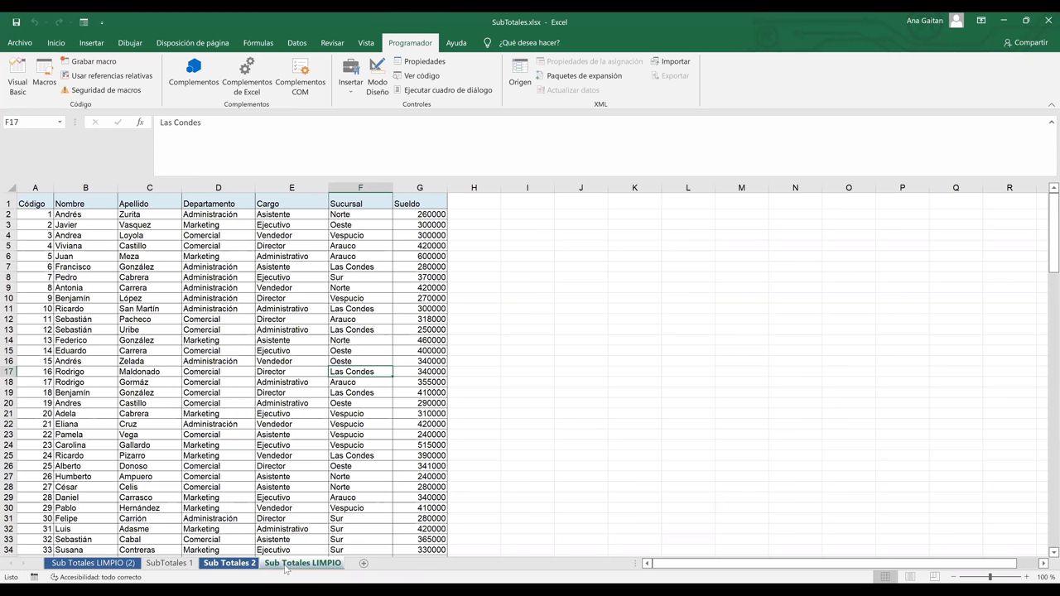
{"action": "left_click", "coordinate": [245, 566]}
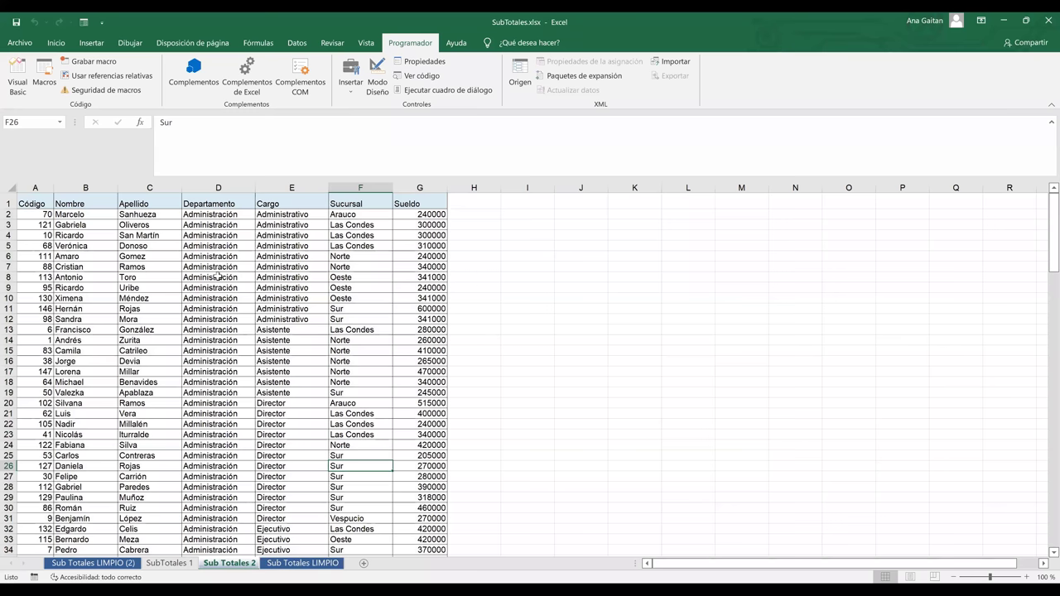
{"action": "key", "text": "ctrl+Page_Down"}
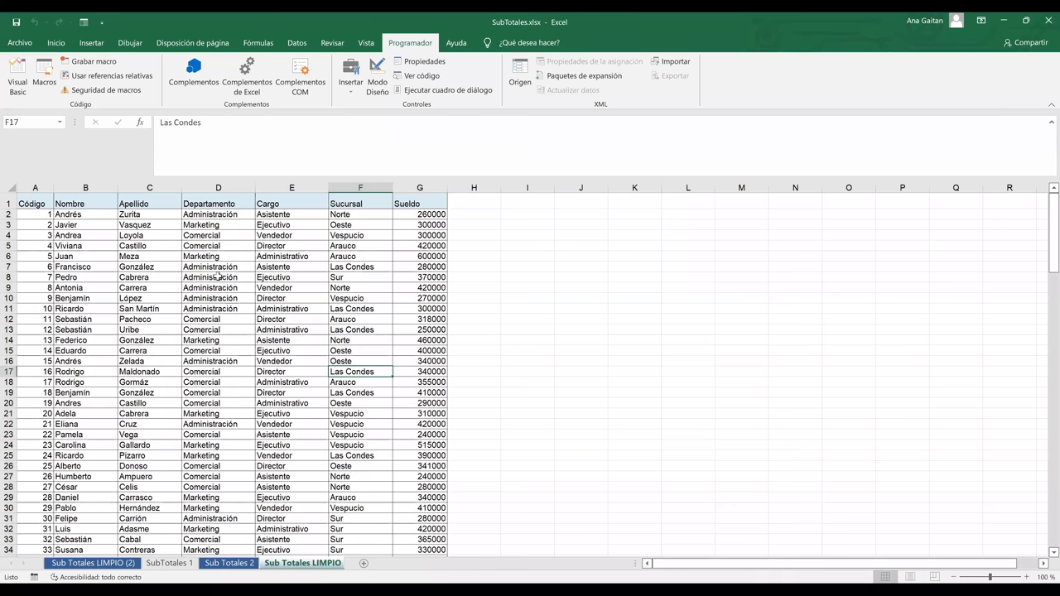
{"action": "key", "text": "ctrl+Page_Up"}
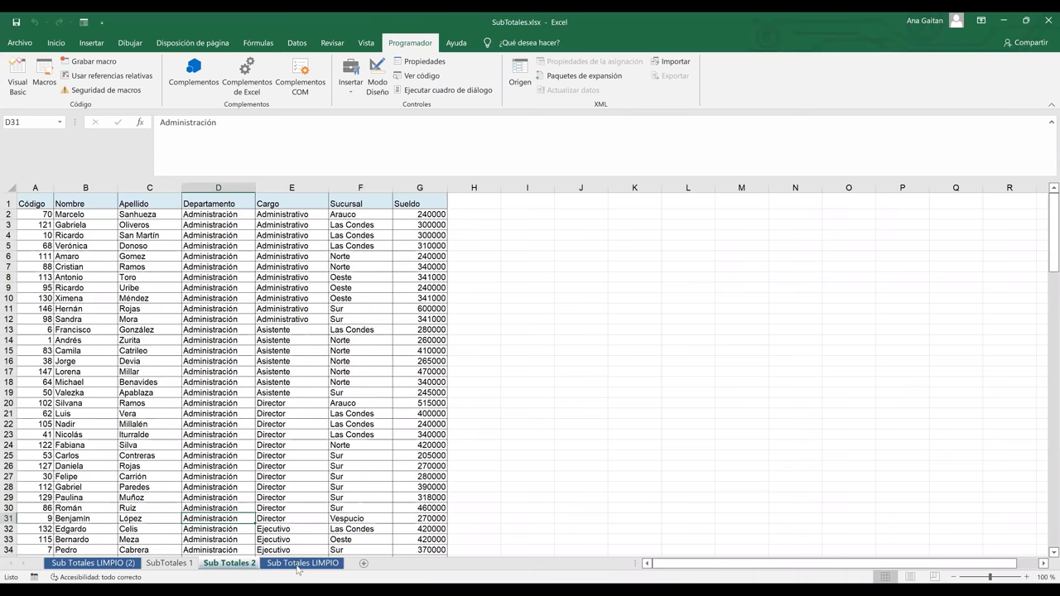
{"action": "left_click", "coordinate": [300, 564]}
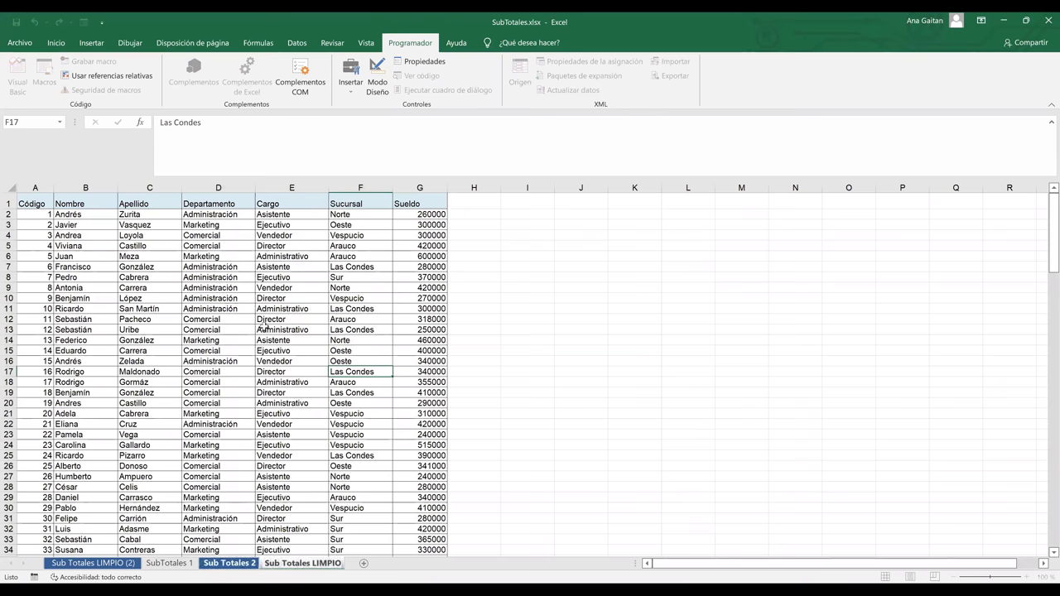
{"action": "key", "text": "ctrl+Page_Up"}
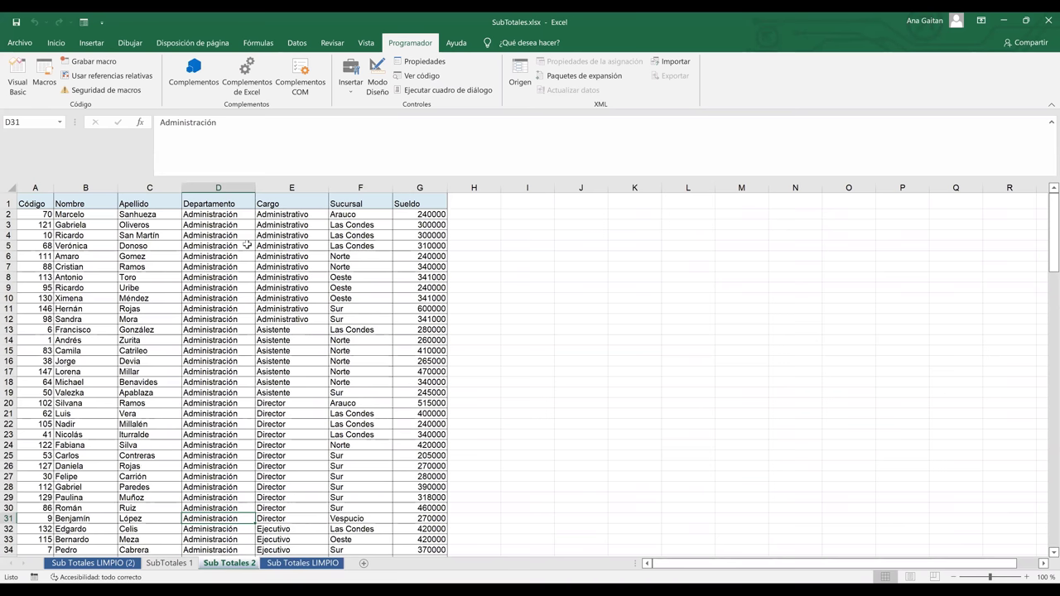
{"action": "left_click", "coordinate": [292, 277]}
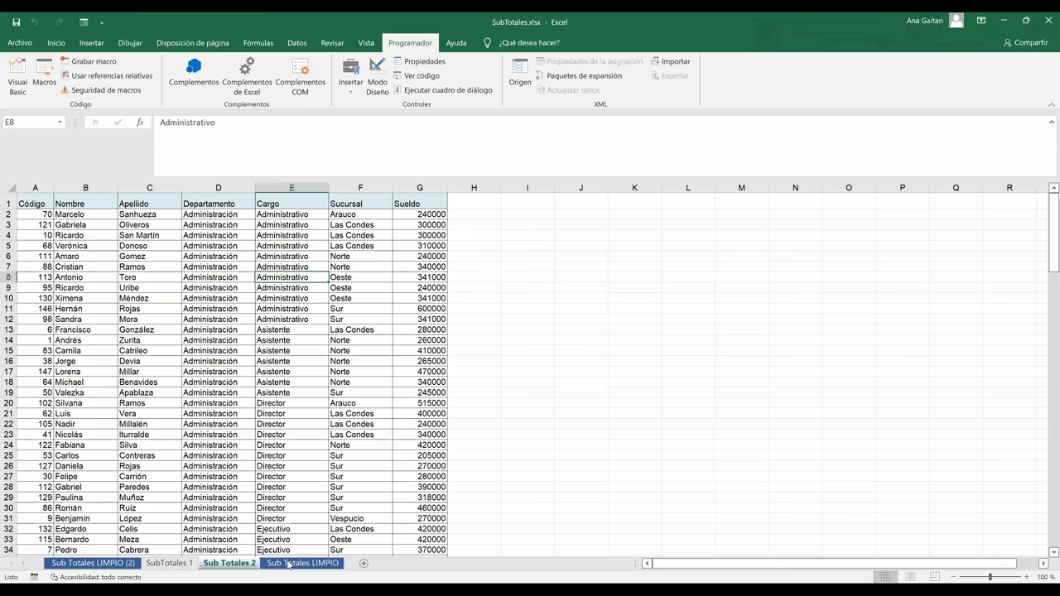
Step: Delete the Sub Totales LIMPIO sheet and select cell C20 on the Sub Totales LIMPIO (2) sheet
{"action": "right_click", "coordinate": [288, 564]}
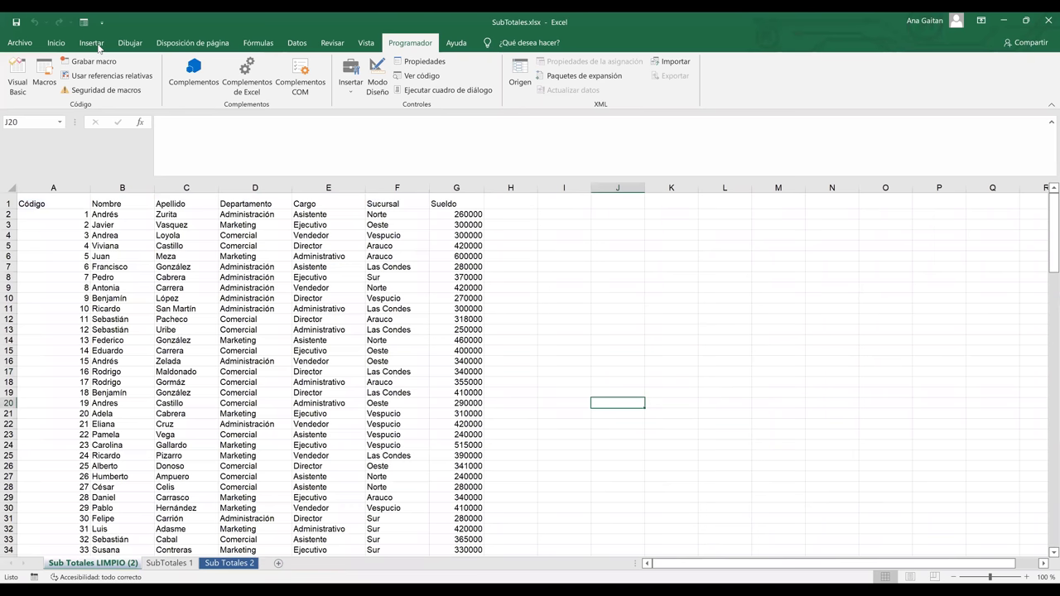
{"action": "left_click", "coordinate": [187, 404]}
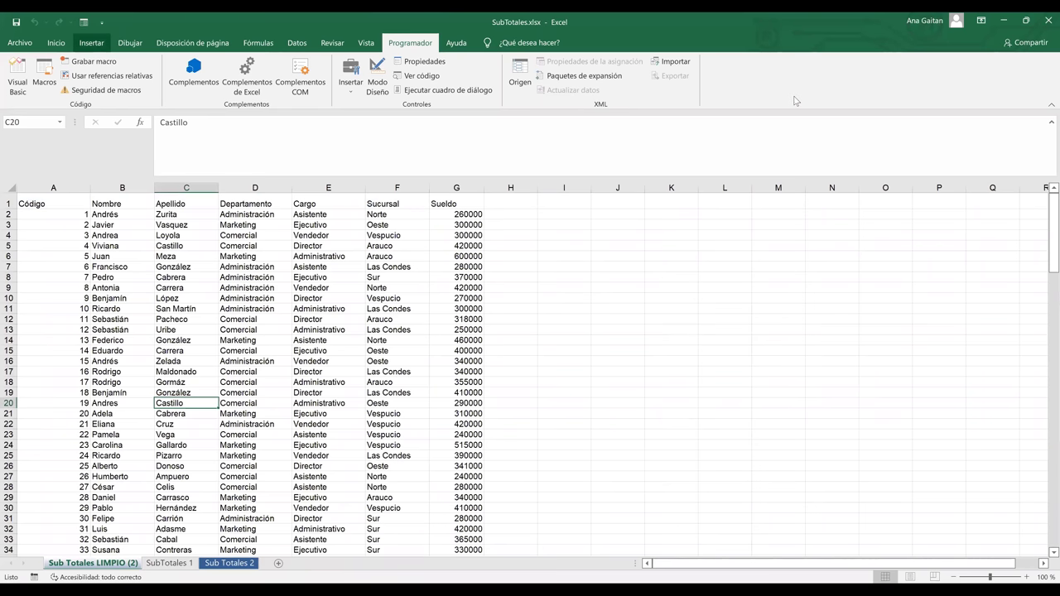
Step: View the SUBTOTALES macro code in the Visual Basic editor, and minimize the editor to return to the workbook
{"action": "key", "text": "alt+F11"}
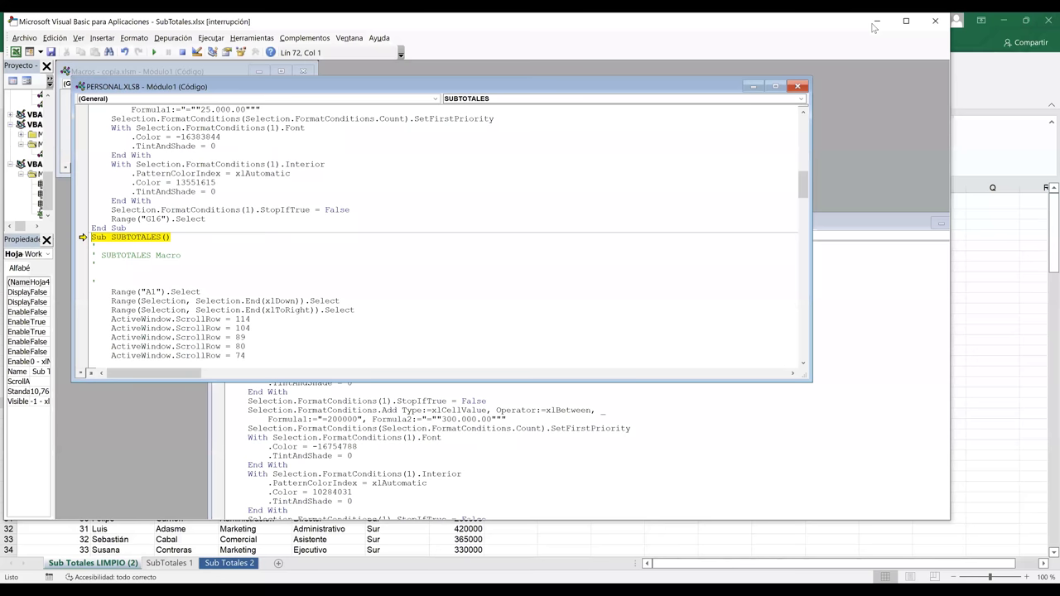
{"action": "left_click", "coordinate": [873, 25]}
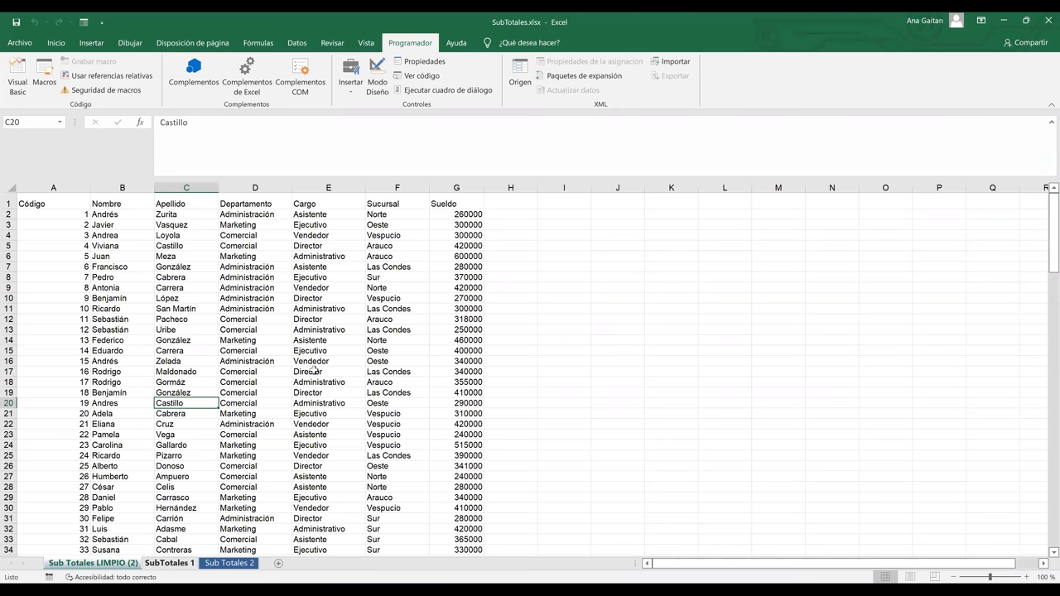
Step: Add a blank worksheet after Sub Totales 2 and select cell D26 on it
{"action": "key", "text": "ctrl+Page_Up"}
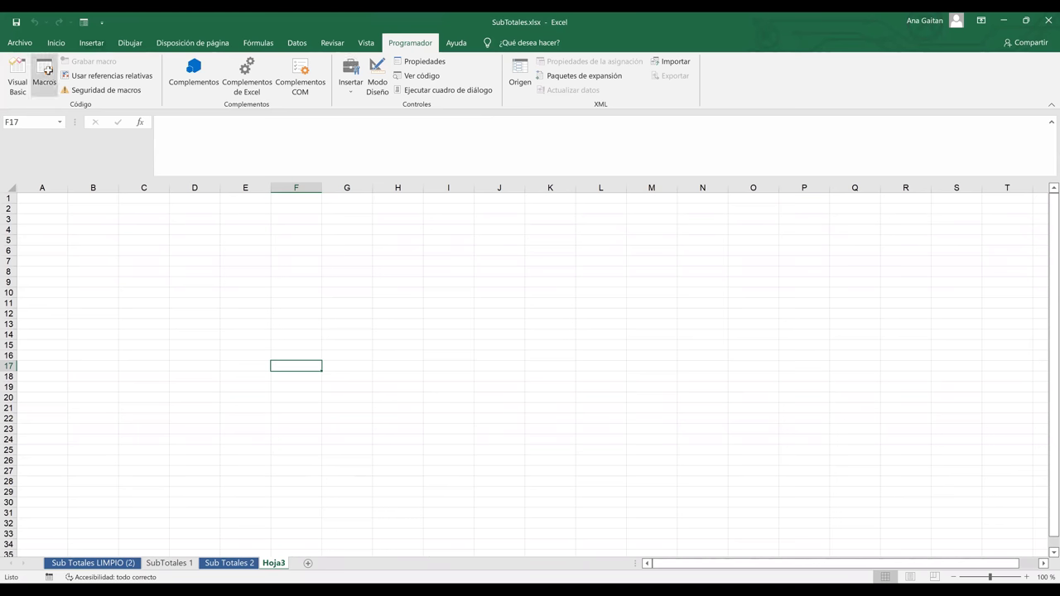
{"action": "left_click", "coordinate": [156, 314]}
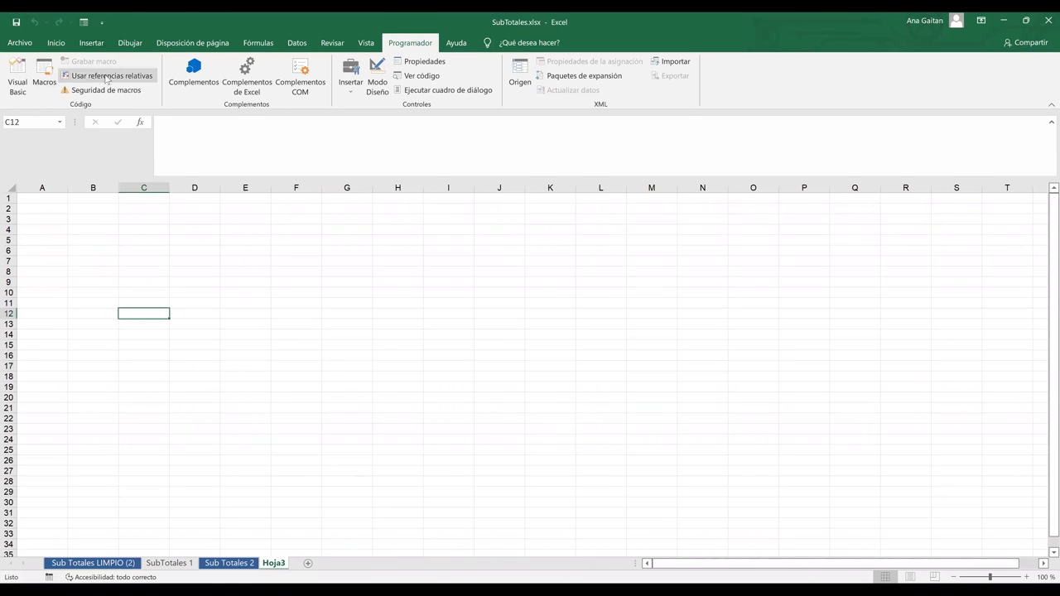
{"action": "left_click", "coordinate": [45, 75]}
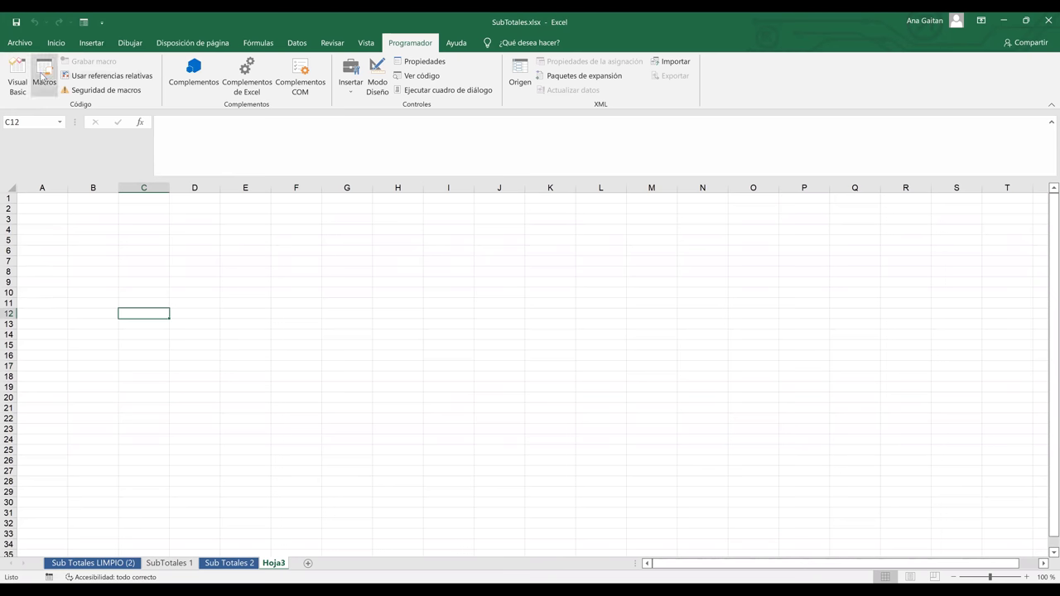
{"action": "left_click", "coordinate": [315, 315]}
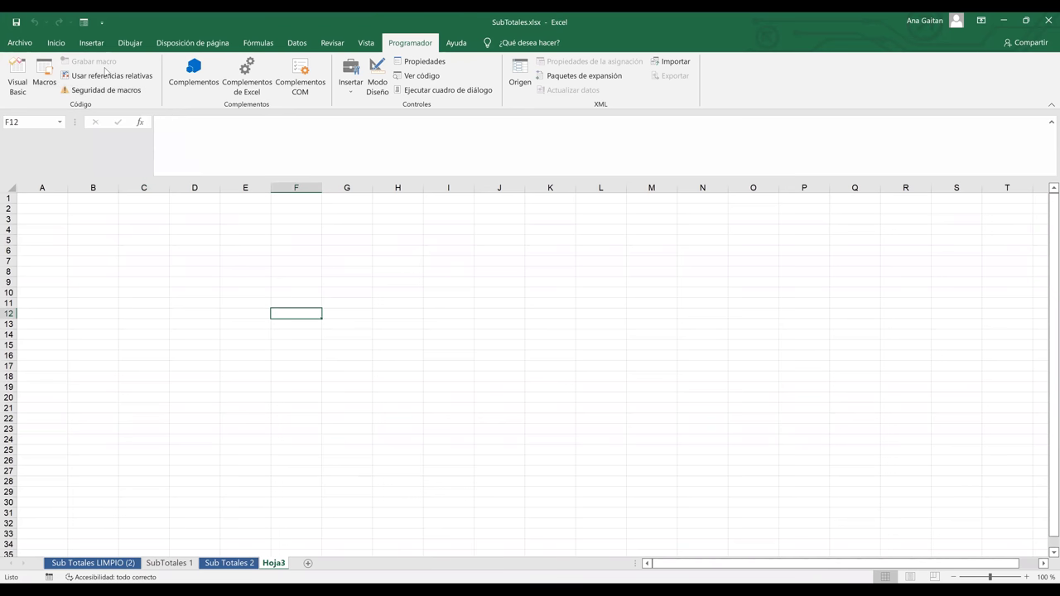
{"action": "left_click", "coordinate": [194, 293]}
{"action": "left_click", "coordinate": [184, 458]}
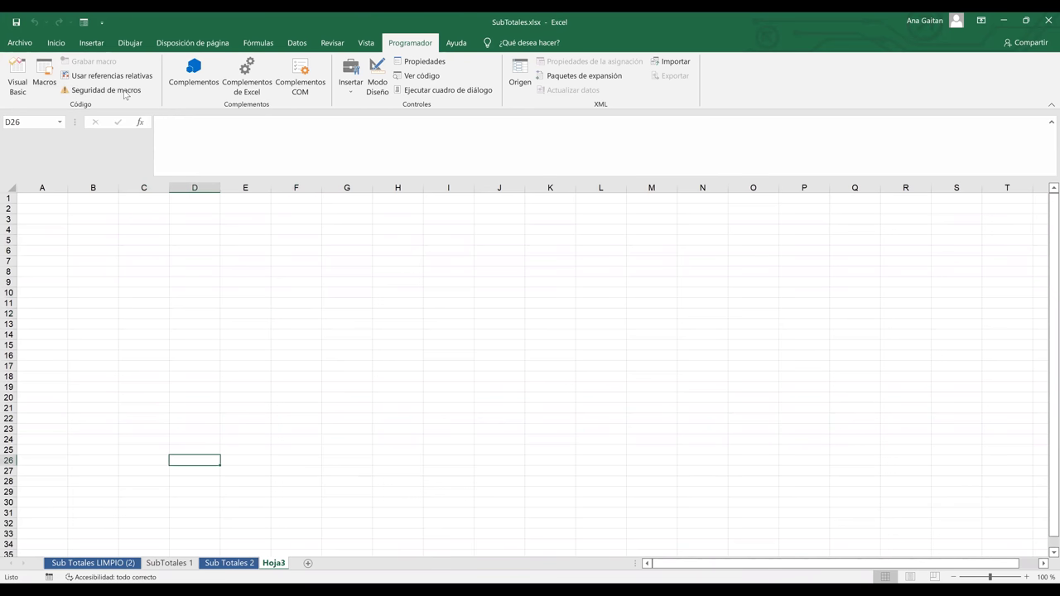
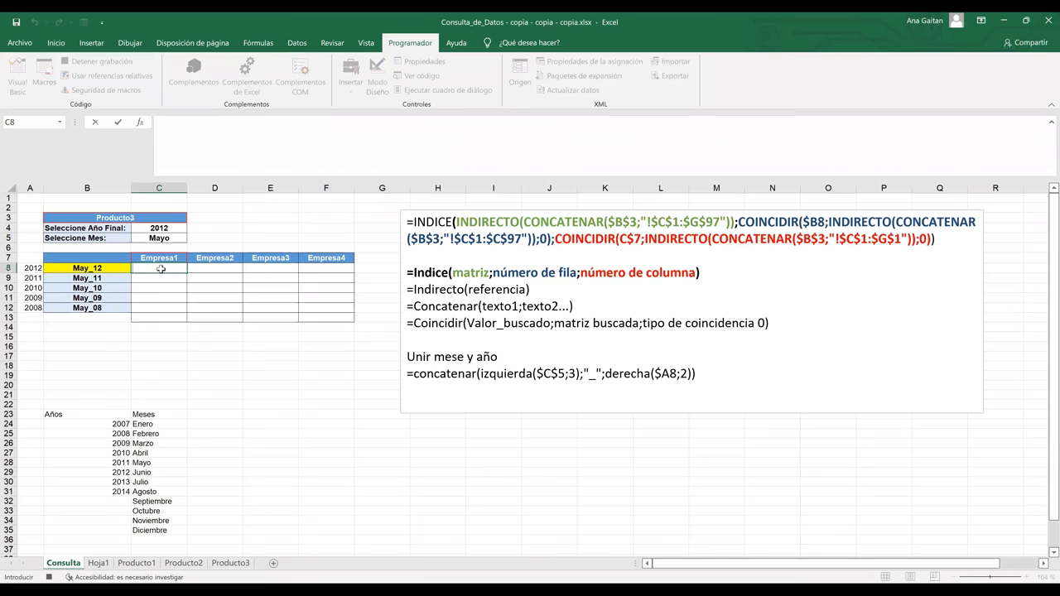
Step: Enter =INDICE(INDIRECTO(CONCATENAR($B$3;"!$C$1:$G$97"));COINCIDIR($B8;INDIRECTO(CONCATENAR($B$3;"!$C$1:$C$97"));0);COINCIDIR(C$7;INDIRECTO(CONCATENAR($B$3;"!$C$1:$G$1"));0)) in cell C8 of the Consulta sheet
{"action": "key", "text": "F2"}
{"action": "type", "text": "=INDICE(INDIRECTO(CONCATENAR($B$3;\"!$C$1:$G$97\"));COINCIDIR($B8;INDIRECTO(CONCATENAR($B$3;\"!$C$1:$C$97\"));0);COINCIDIR(C$7;INDIRECTO(CONCATENAR($B$3;\"!$C$1:$G$1\"));0))"}
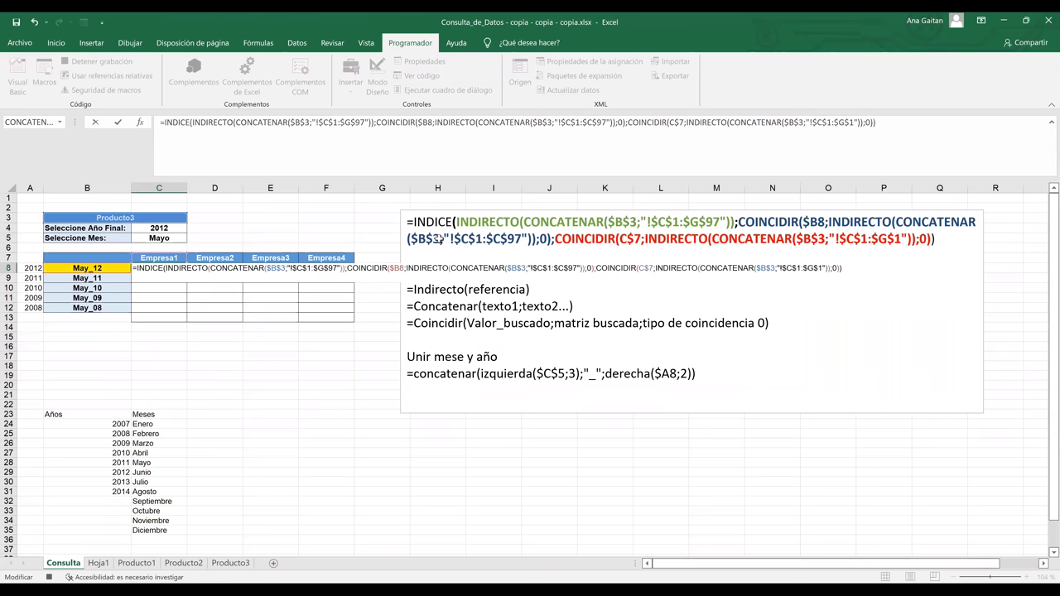
{"action": "key", "text": "Return"}
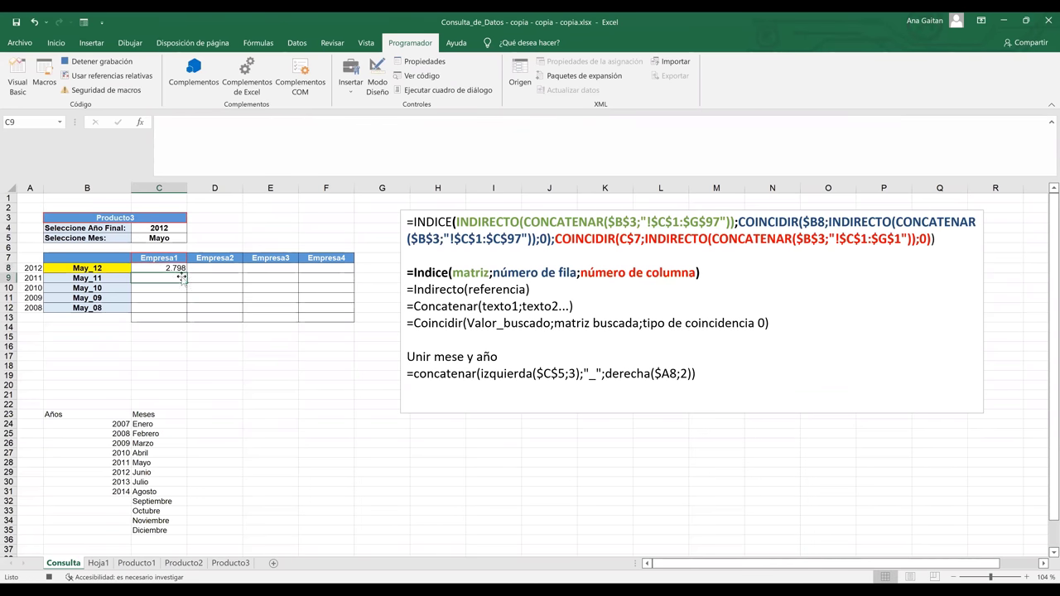
Step: Fill the C8 formula across and down to F12, and select cell F18 outside the table
{"action": "key", "text": "Up"}
{"action": "left_click_drag", "start_coordinate": [186, 273], "coordinate": [353, 327]}
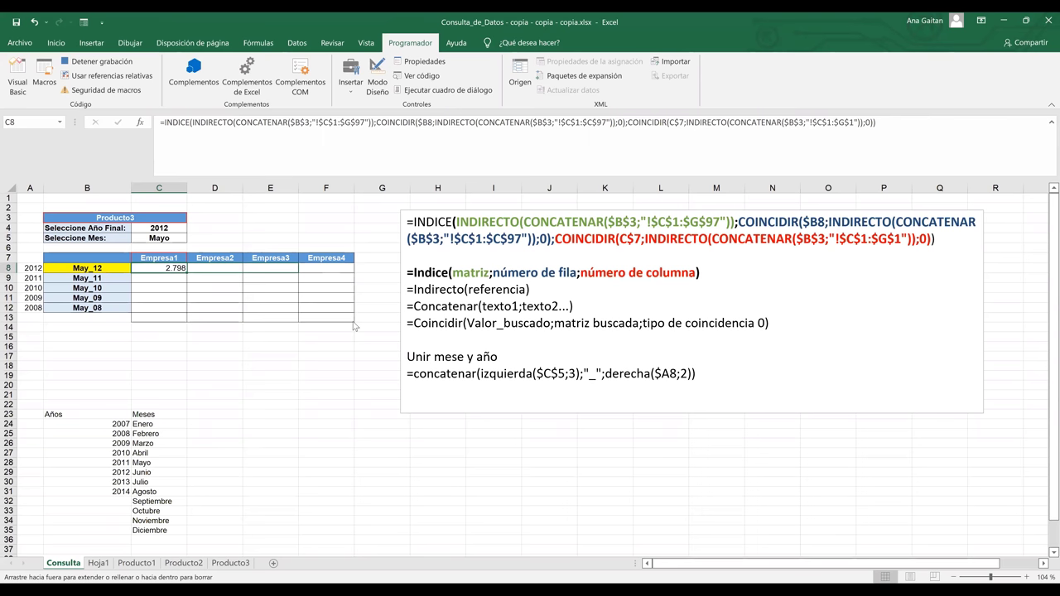
{"action": "left_click_drag", "start_coordinate": [353, 327], "coordinate": [352, 308]}
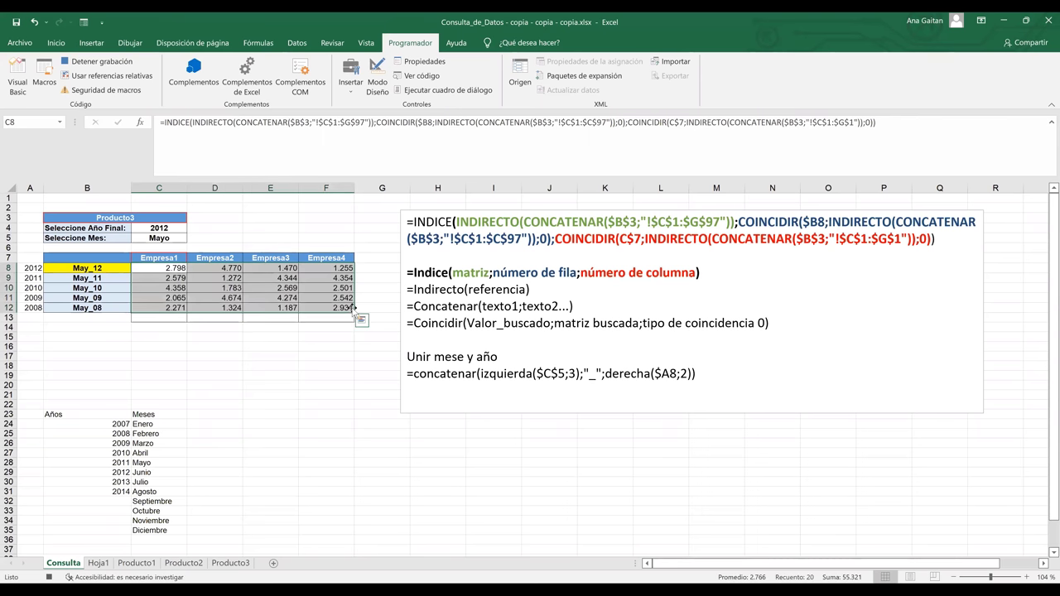
{"action": "left_click", "coordinate": [320, 366]}
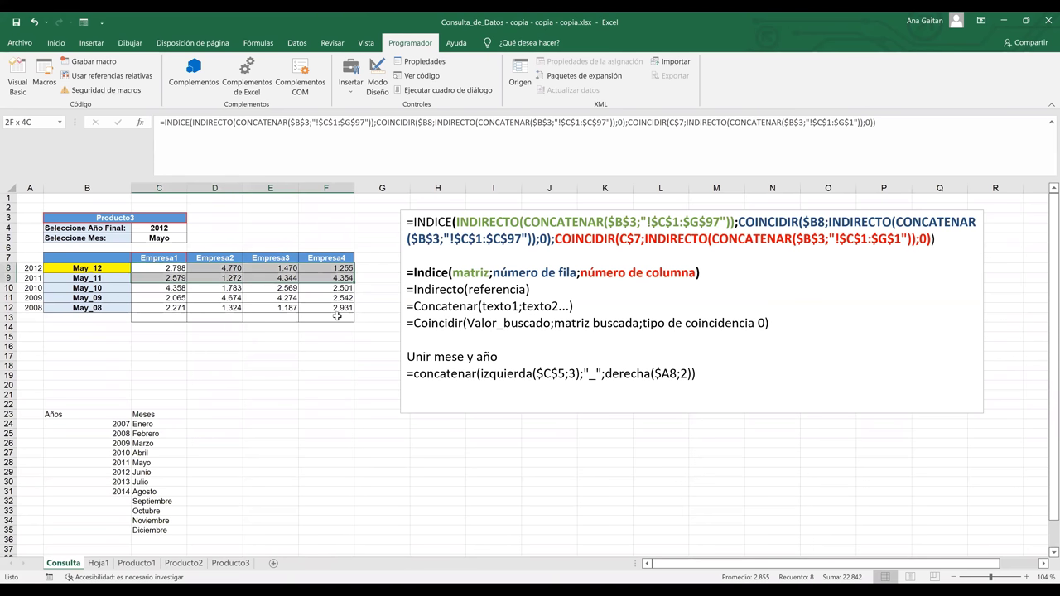
Step: Clear the contents of C8:F13 on the Consulta sheet and select cell P32
{"action": "key", "text": "Delete"}
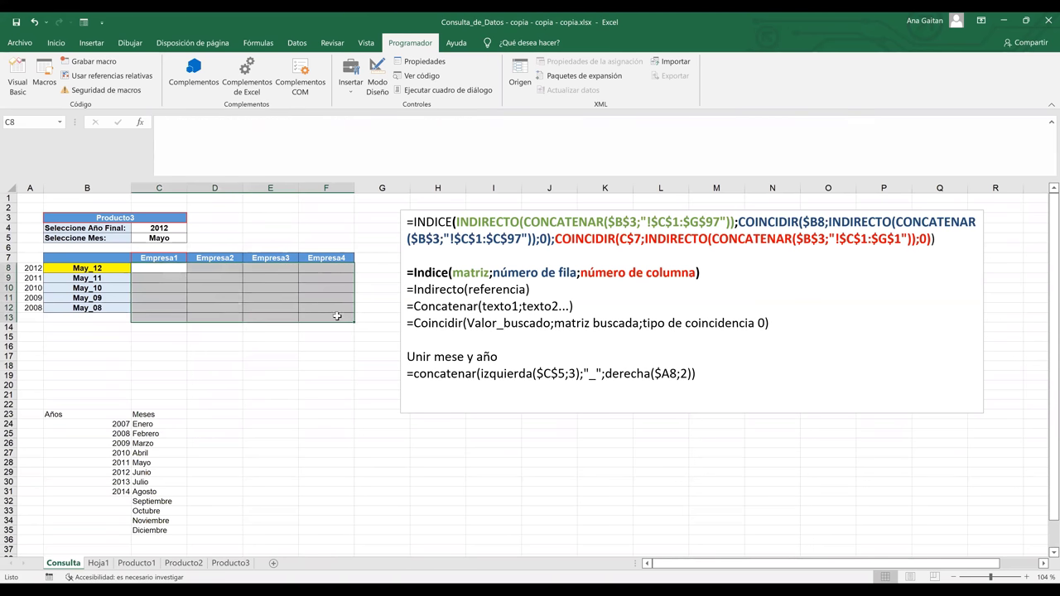
{"action": "left_click", "coordinate": [314, 297]}
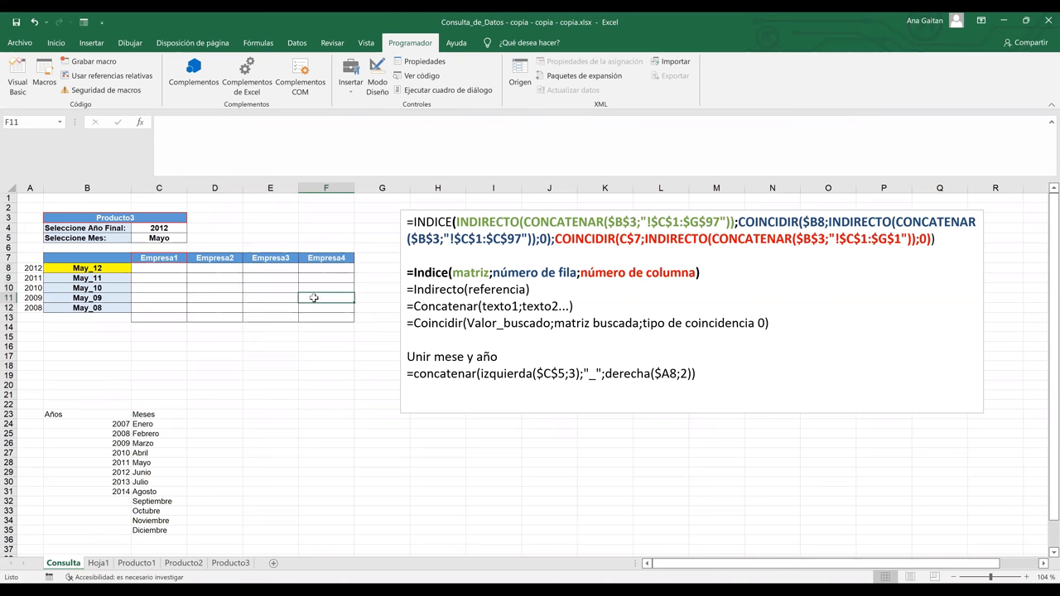
{"action": "left_click", "coordinate": [158, 267]}
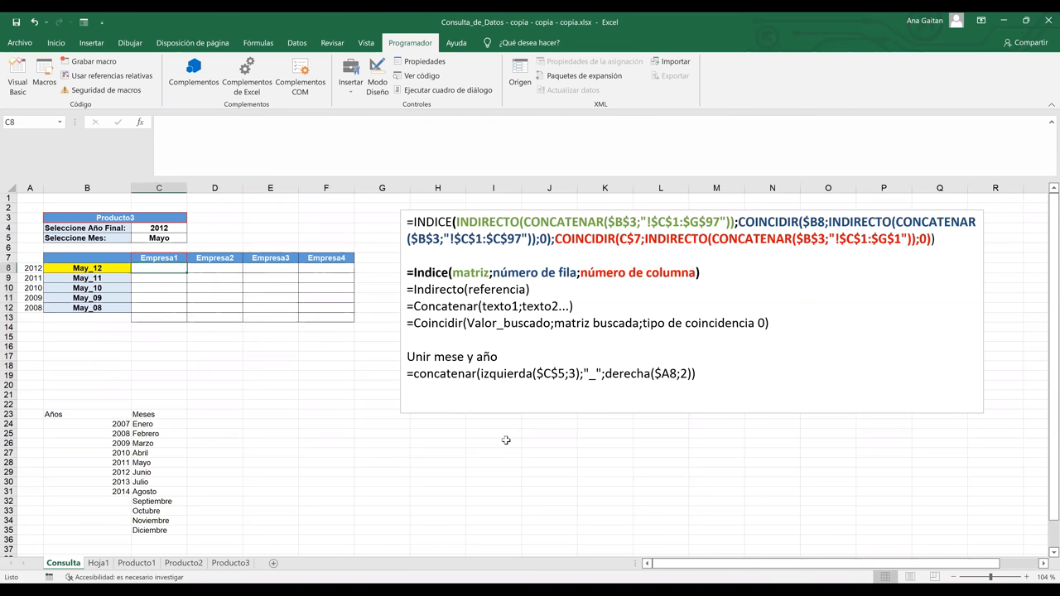
{"action": "left_click", "coordinate": [549, 453]}
{"action": "left_click", "coordinate": [901, 504]}
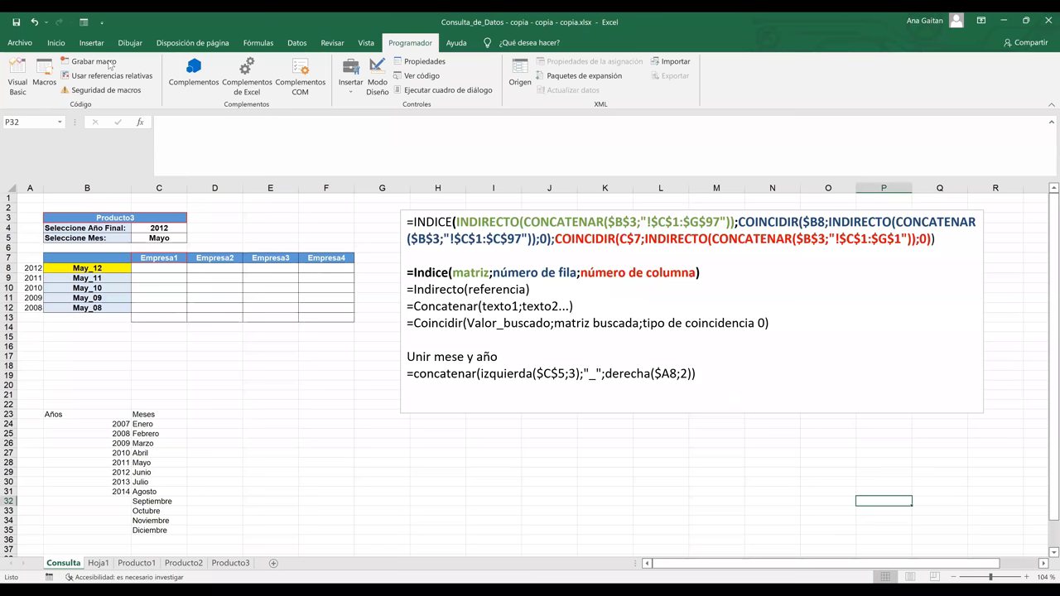
Step: Run the INDICE macro from PERSONAL.XLSB on the emptied Consulta table
{"action": "key", "text": "alt+F8"}
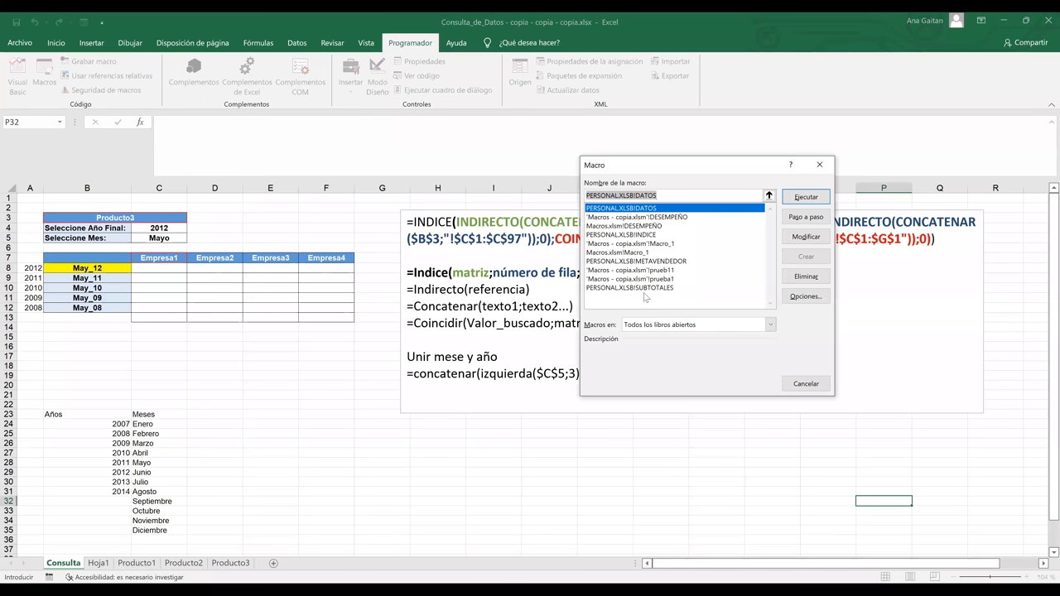
{"action": "left_click", "coordinate": [636, 235]}
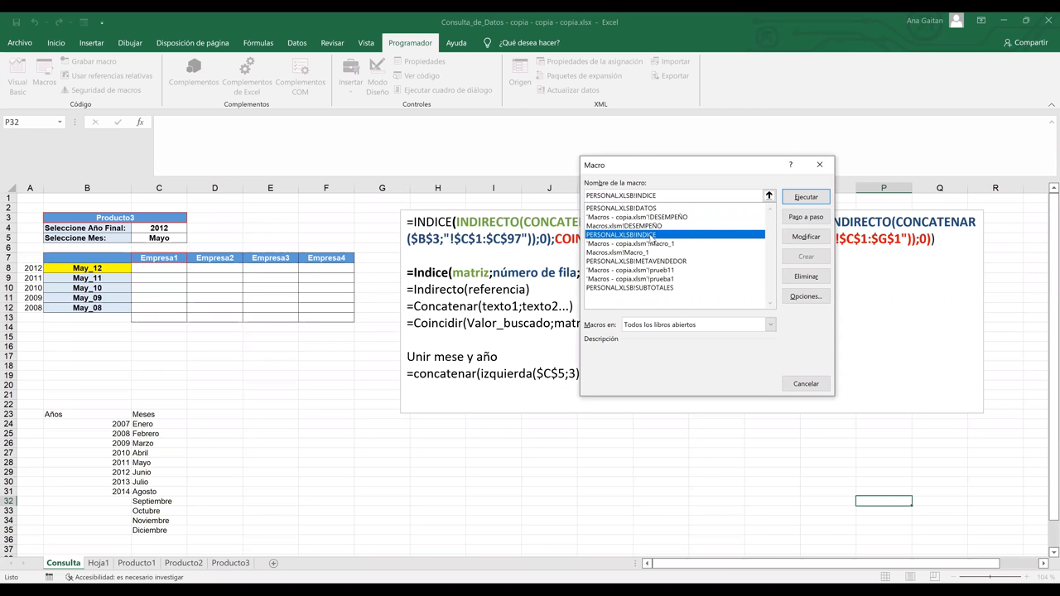
{"action": "left_click", "coordinate": [807, 197]}
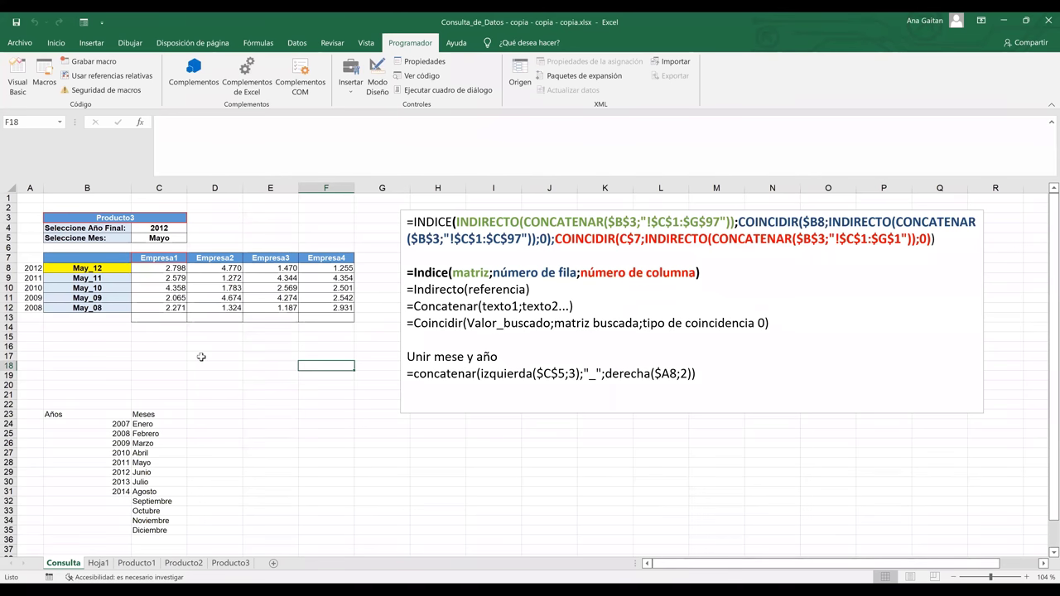
Step: Examine the INDICE formula in the text box and the data on the Producto1 sheet, and return to the Consulta sheet
{"action": "left_click_drag", "start_coordinate": [407, 222], "coordinate": [936, 240]}
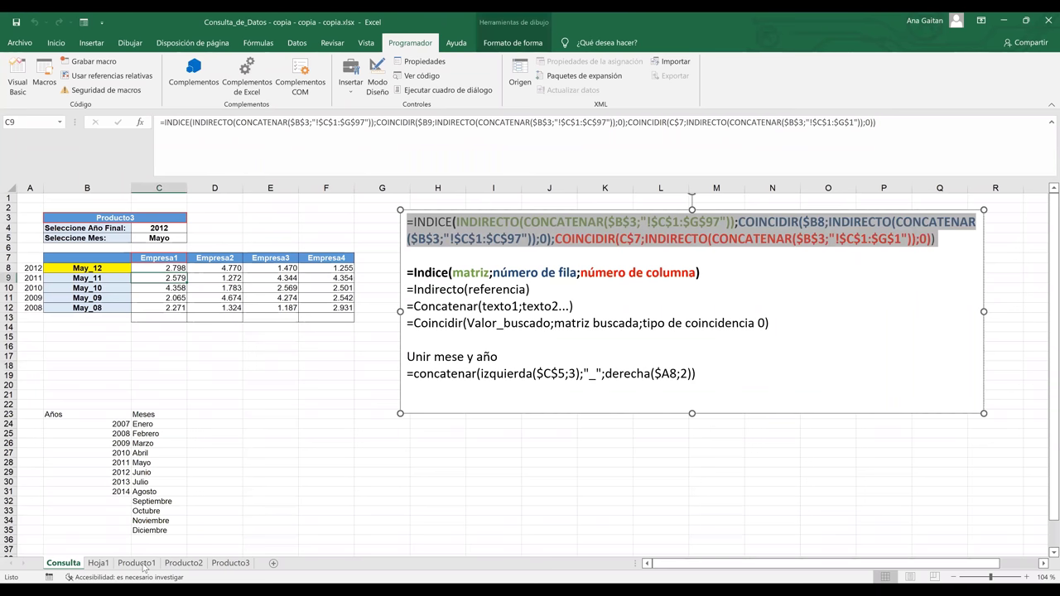
{"action": "key", "text": "Escape"}
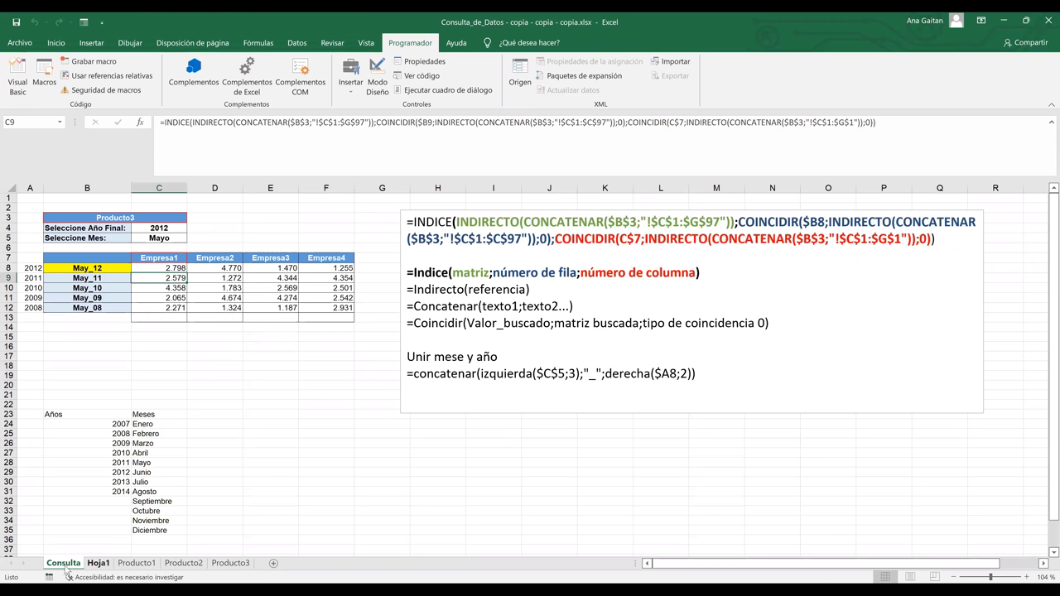
{"action": "left_click", "coordinate": [137, 564]}
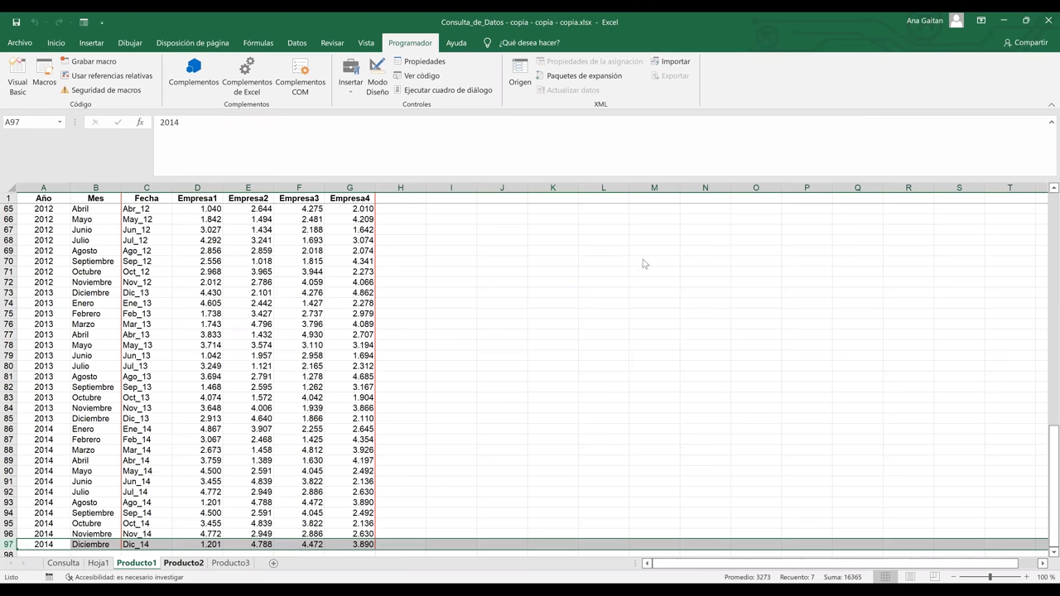
{"action": "key", "text": "ctrl+Page_Up"}
{"action": "key", "text": "ctrl+Page_Up"}
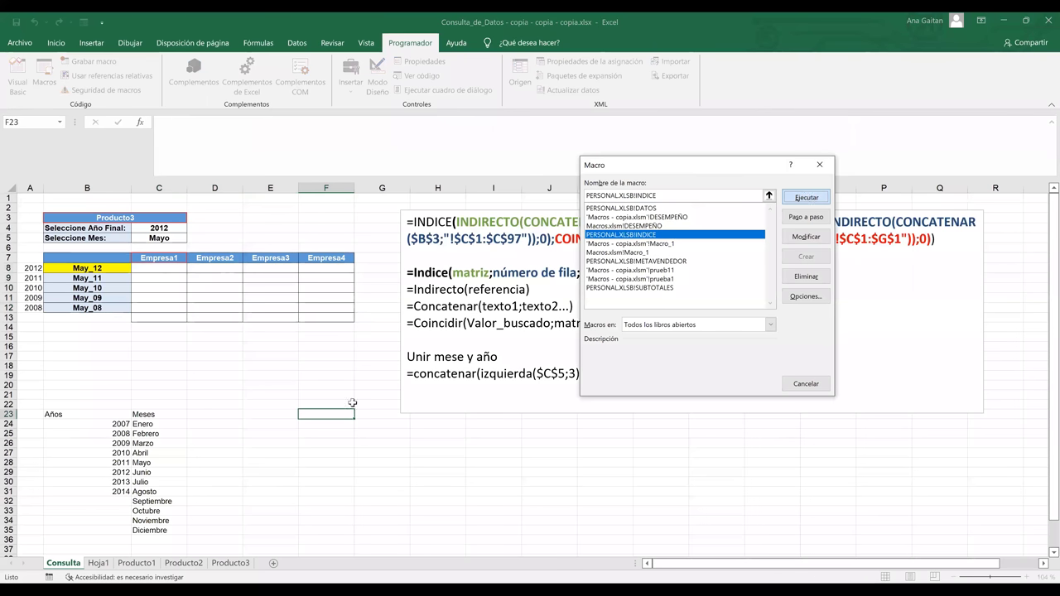
Step: Run the INDICE macro on the cleared Consulta table again and choose Producto1 in cell B3
{"action": "key", "text": "Return"}
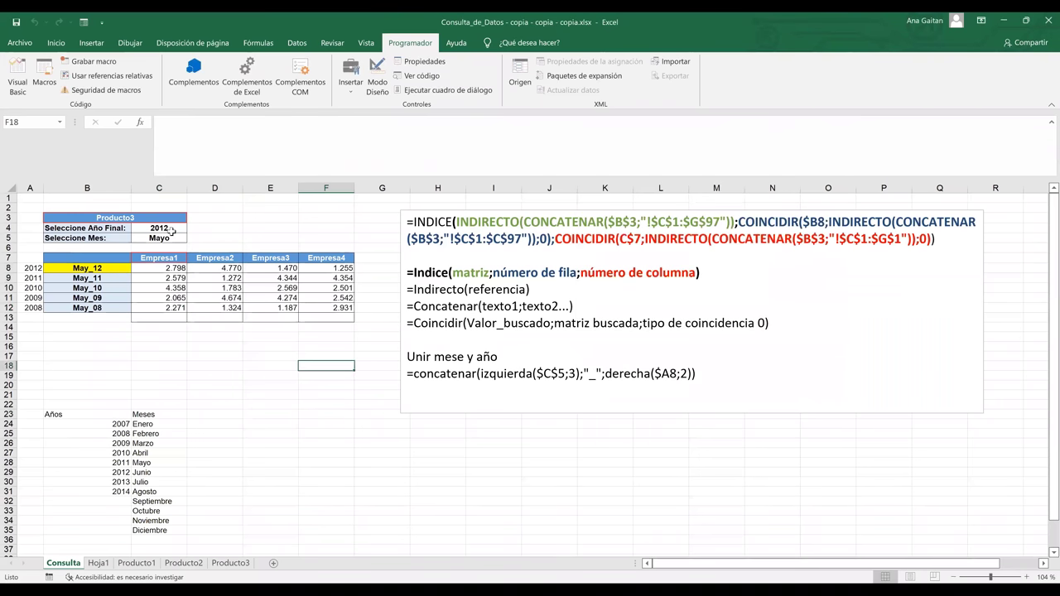
{"action": "left_click", "coordinate": [169, 219]}
{"action": "left_click", "coordinate": [191, 218]}
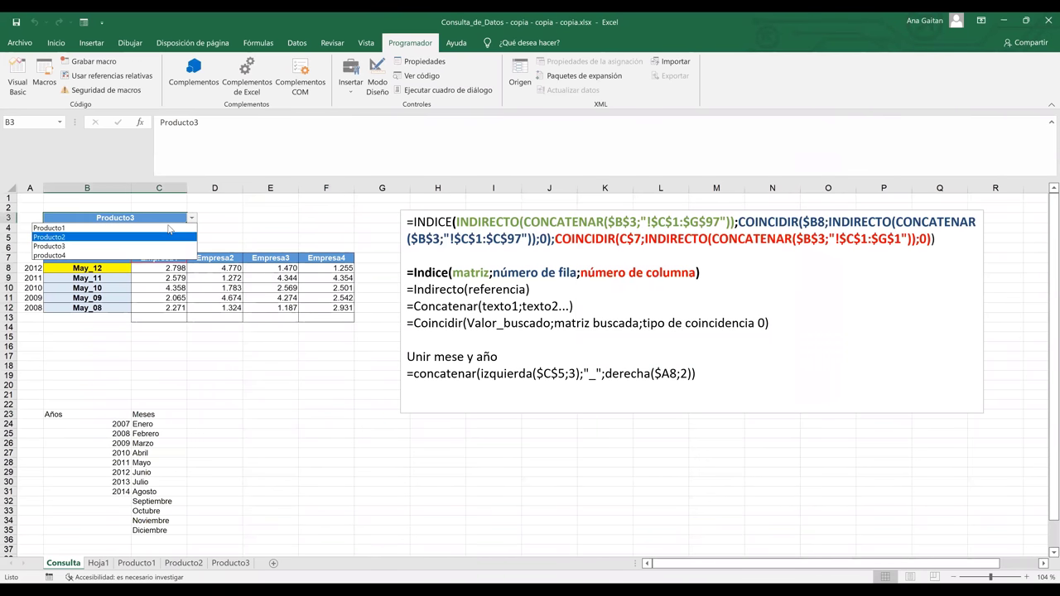
{"action": "left_click", "coordinate": [168, 227]}
Step: Set the final year in C4 to 2011 and the product in B3 to Producto2, and select cell D17
{"action": "left_click", "coordinate": [170, 229]}
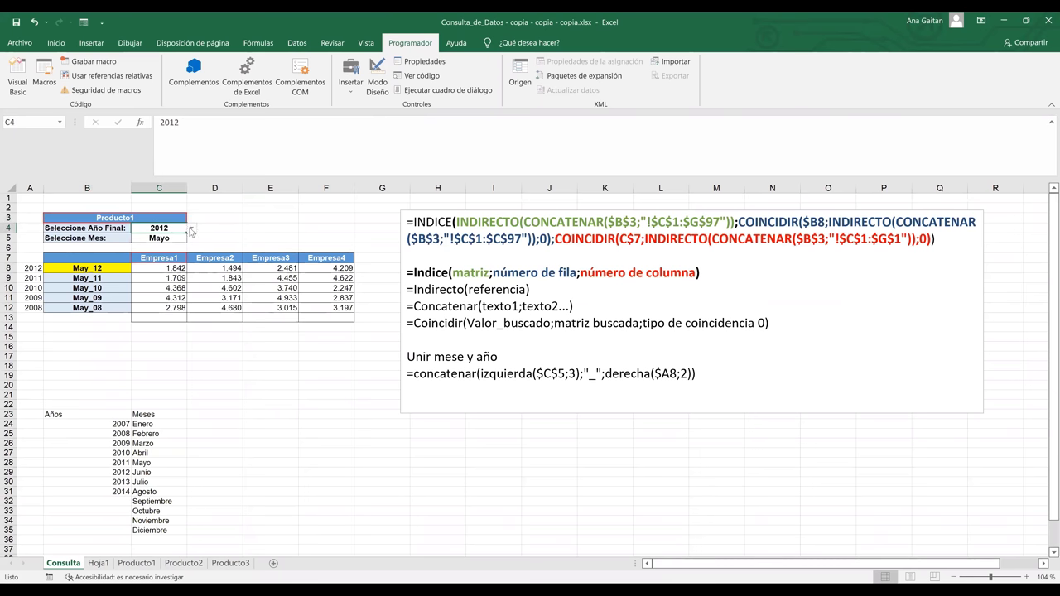
{"action": "key", "text": "alt+Down"}
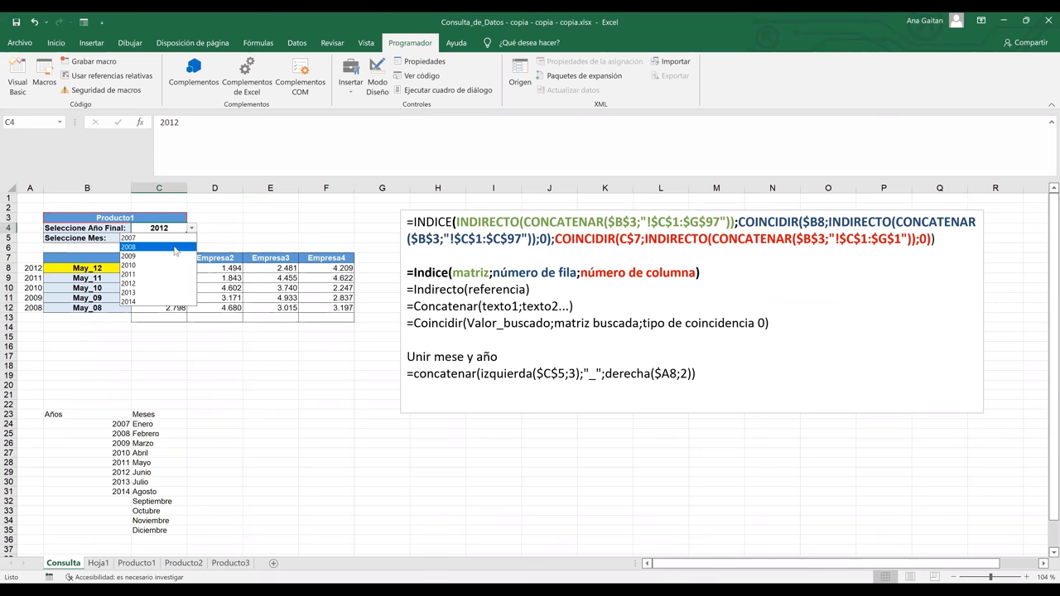
{"action": "left_click", "coordinate": [175, 248]}
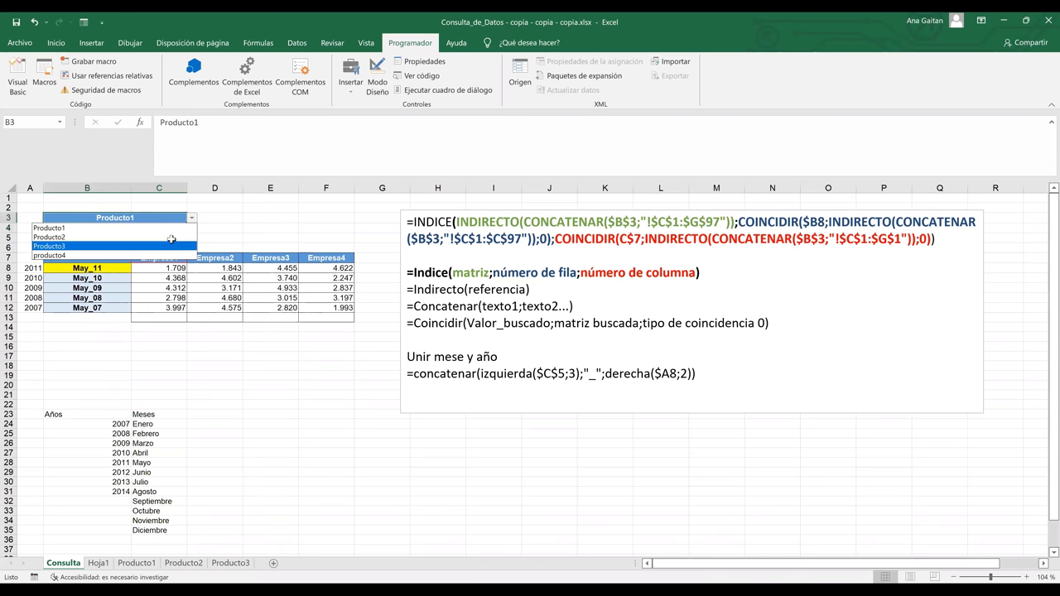
{"action": "key", "text": "Escape"}
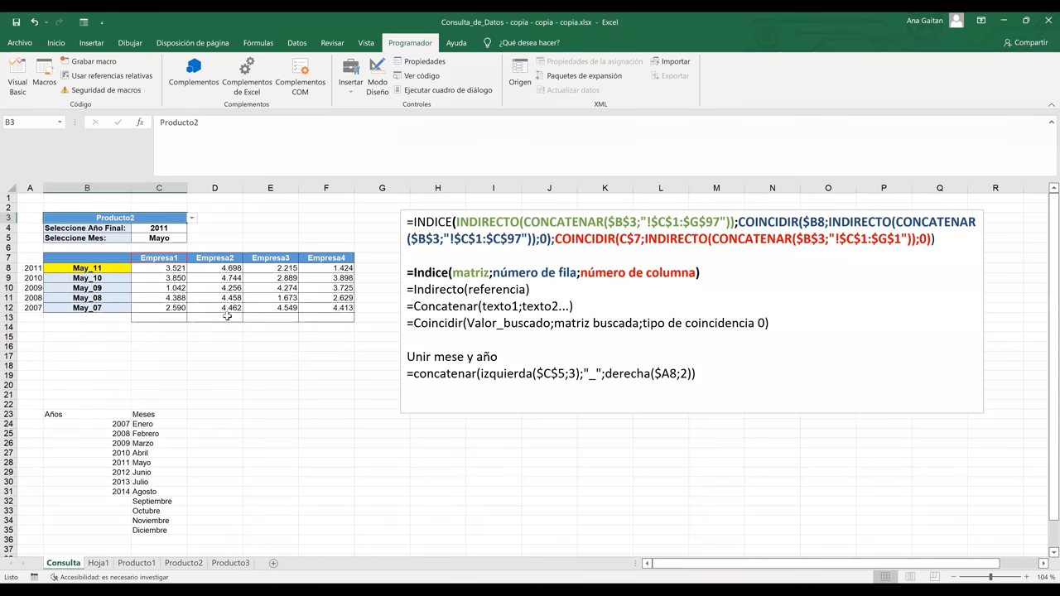
{"action": "left_click", "coordinate": [226, 358]}
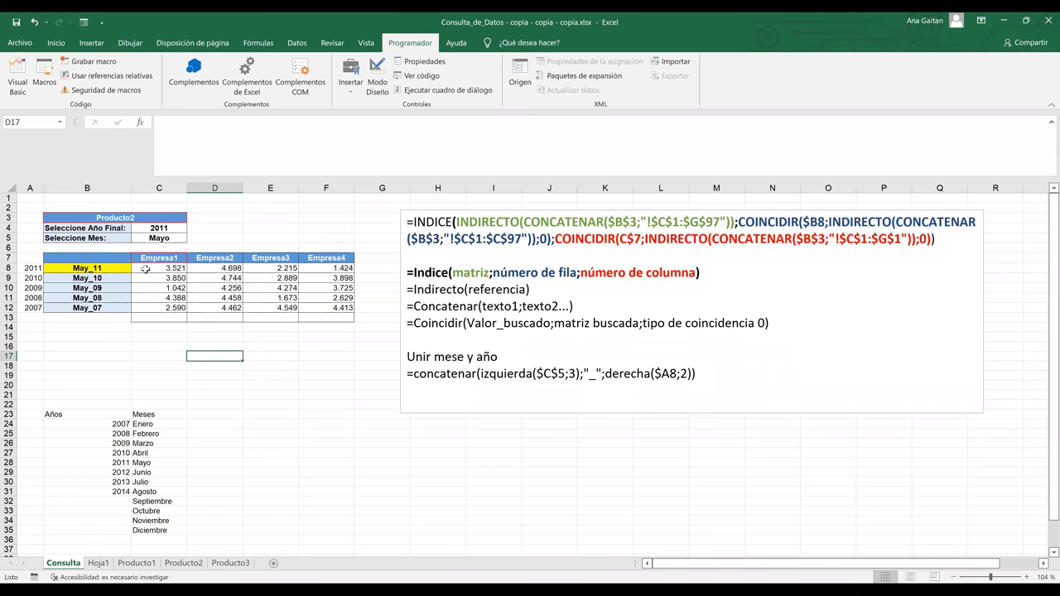
Step: Select the results range C8:F12 to inspect its formula and values
{"action": "key", "text": "Down"}
{"action": "key", "text": "Right"}
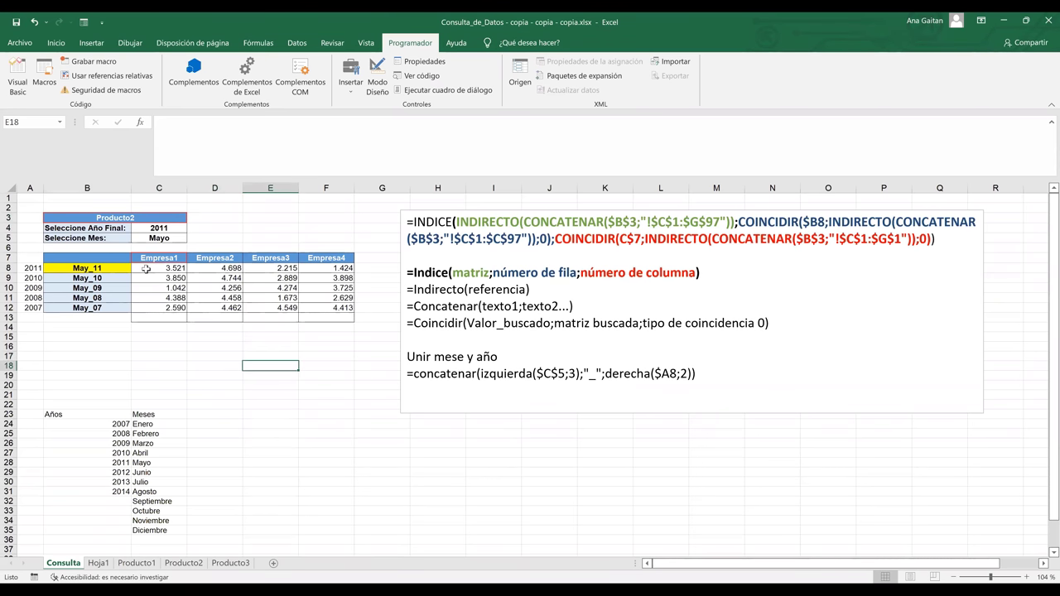
{"action": "left_click", "coordinate": [146, 269]}
{"action": "left_click_drag", "start_coordinate": [266, 312], "coordinate": [320, 308]}
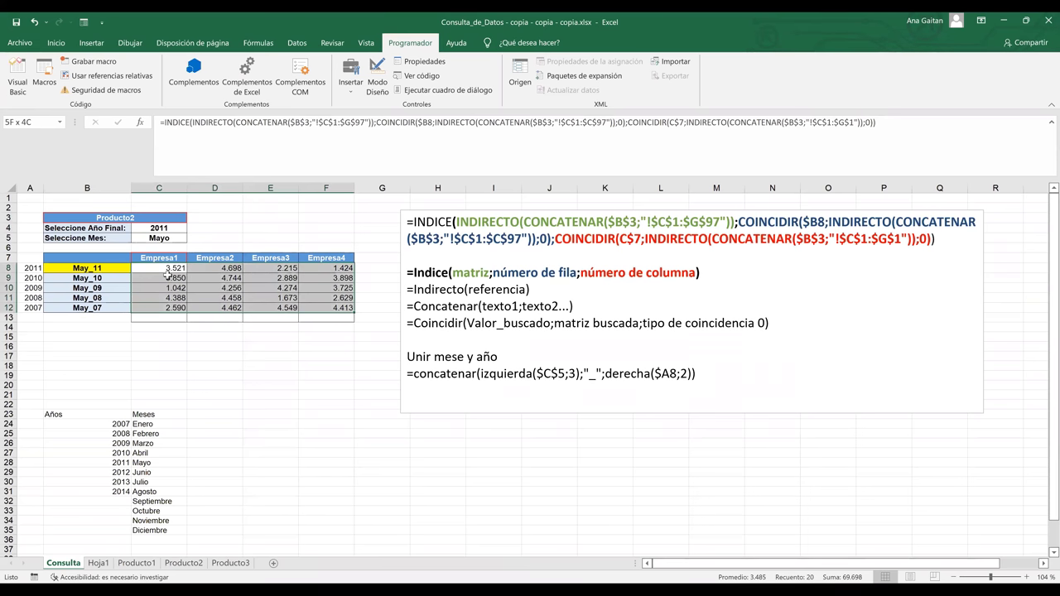
{"action": "left_click_drag", "start_coordinate": [213, 278], "coordinate": [190, 268]}
Step: Change the product in cell B3 to Producto3
{"action": "left_click", "coordinate": [147, 217]}
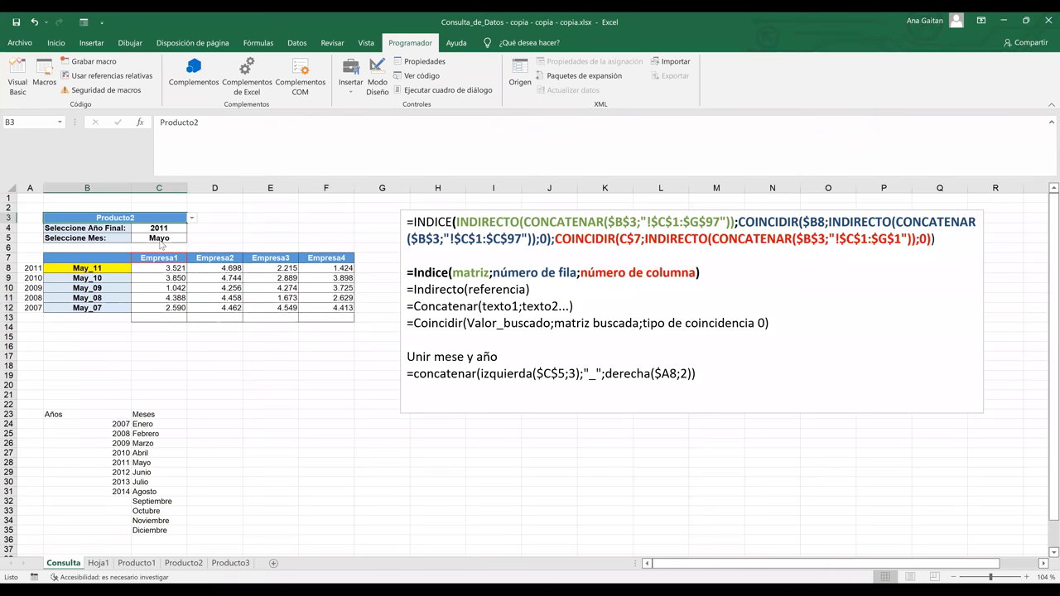
{"action": "left_click", "coordinate": [162, 244]}
{"action": "left_click", "coordinate": [169, 233]}
Step: Inspect the Empresa1 to Empresa3 headings and the formula in cell D12, and select cell E19
{"action": "left_click", "coordinate": [159, 258]}
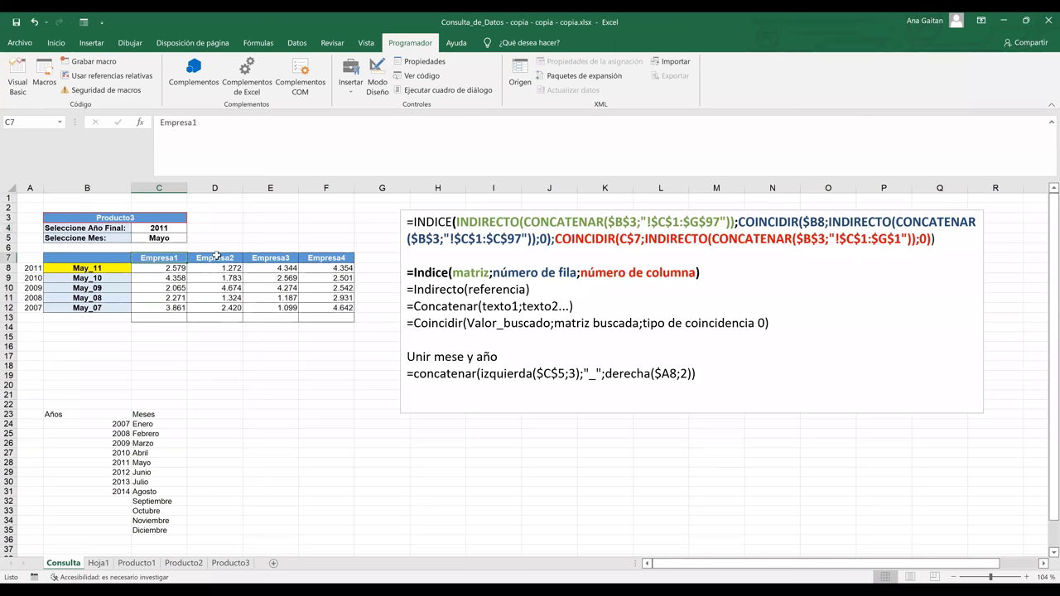
{"action": "left_click", "coordinate": [217, 257]}
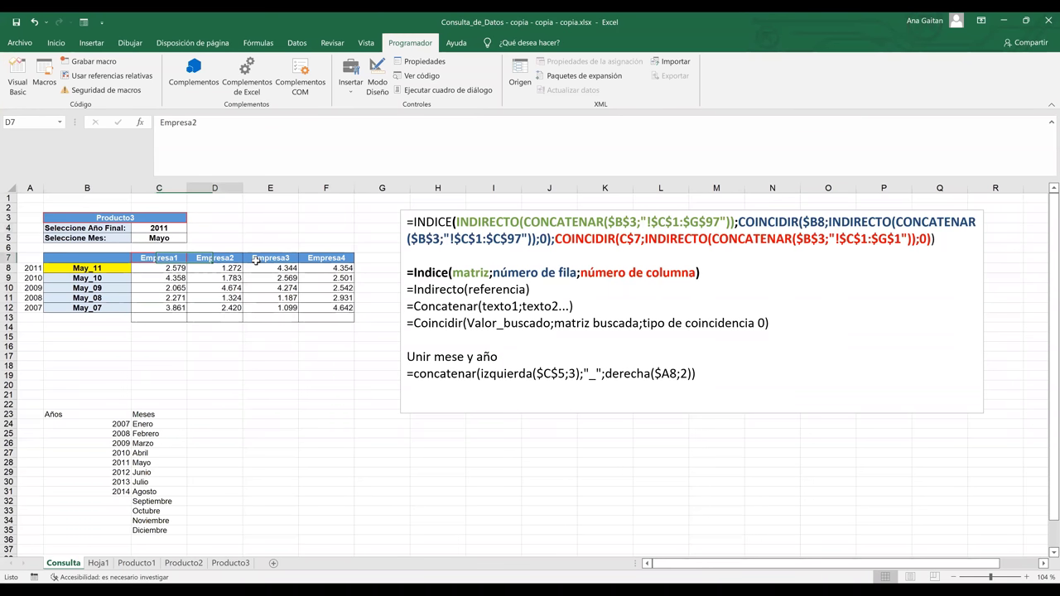
{"action": "left_click", "coordinate": [256, 260]}
{"action": "left_click", "coordinate": [238, 308]}
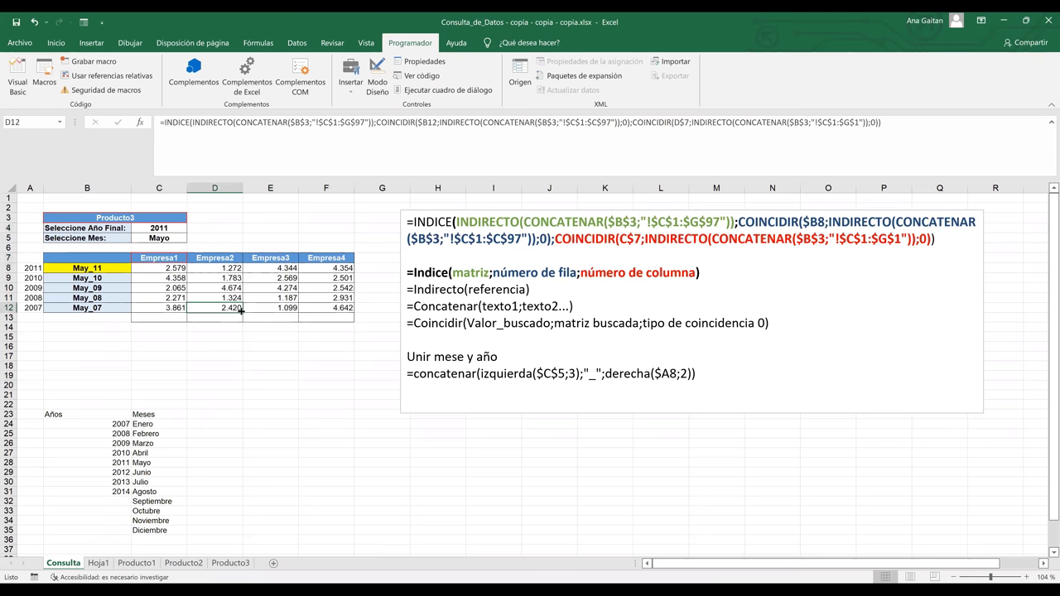
{"action": "left_click", "coordinate": [284, 375]}
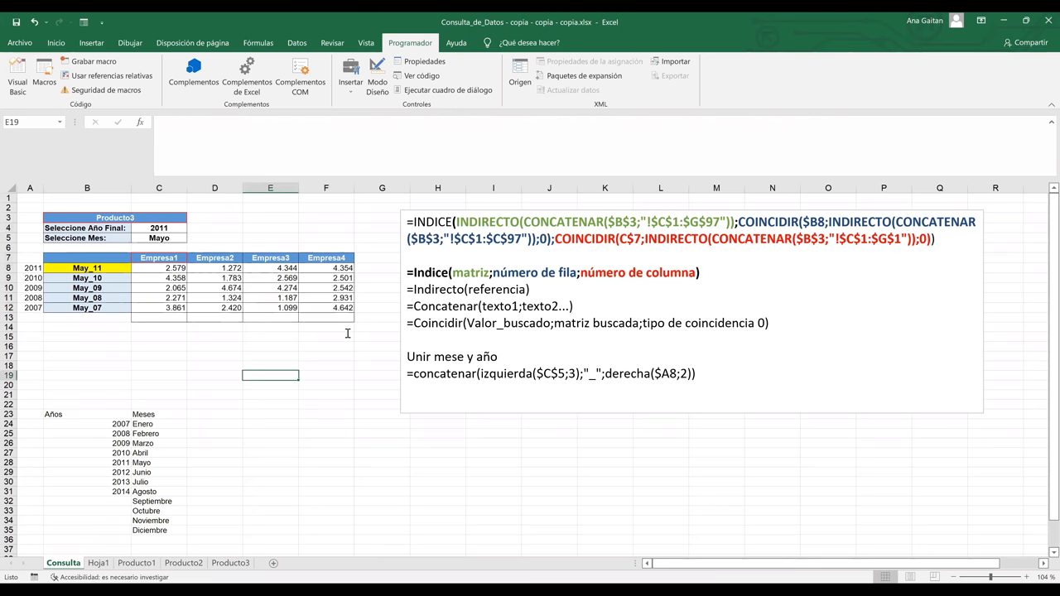